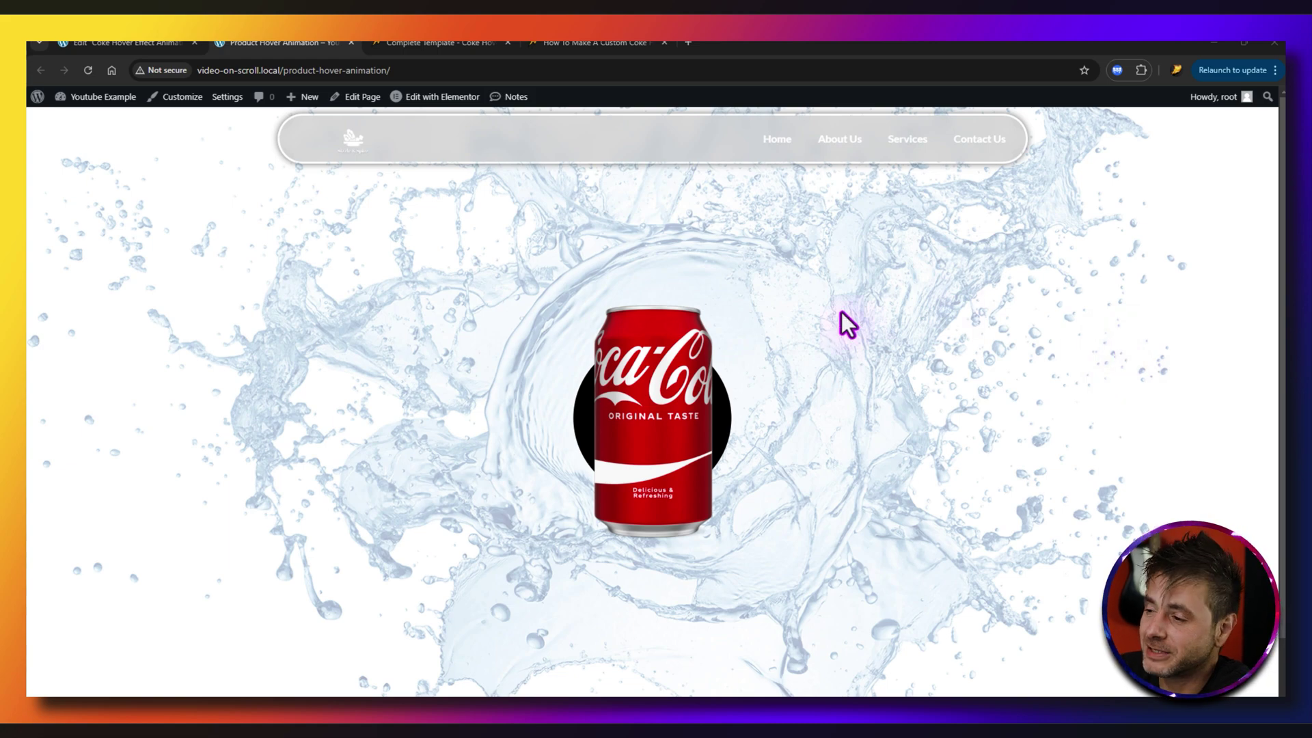
Step: Preview the Coke can's hover animation on the finished Product Hover Animation page
{"action": "mouse_move", "coordinate": [713, 362]}
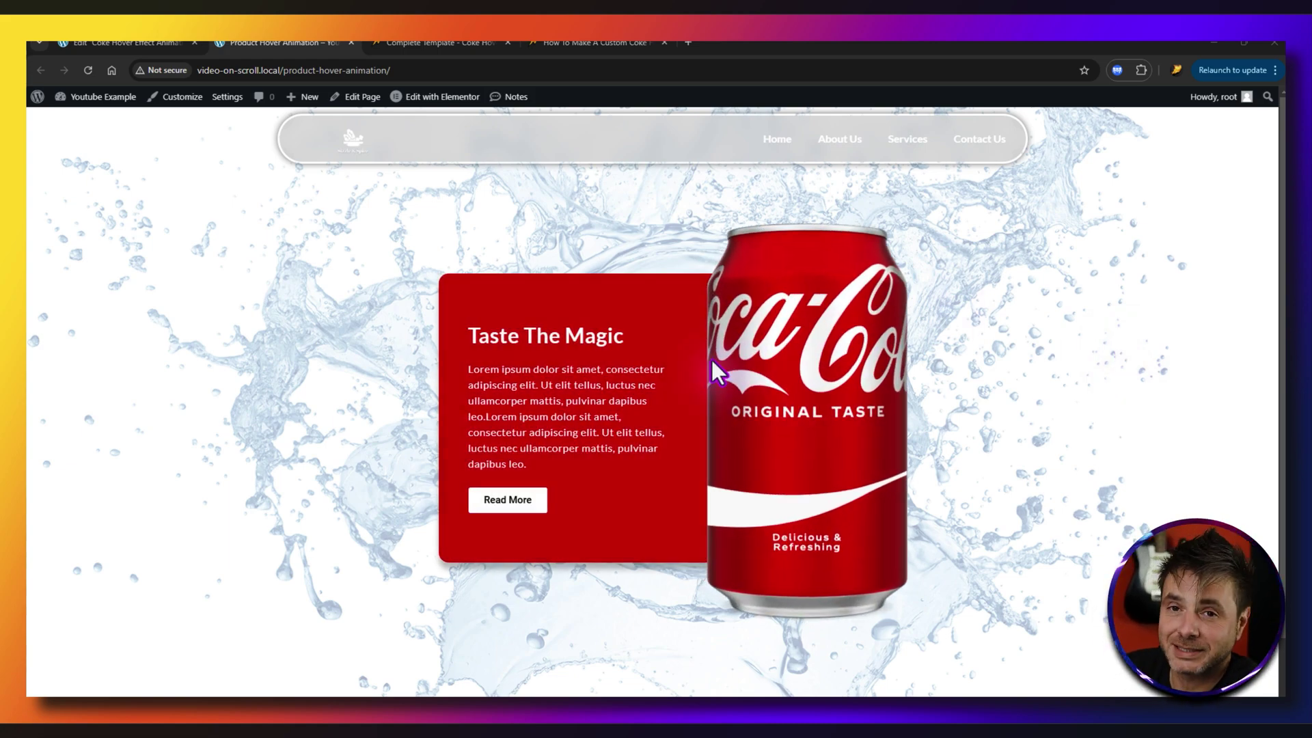
{"action": "left_click", "coordinate": [585, 439]}
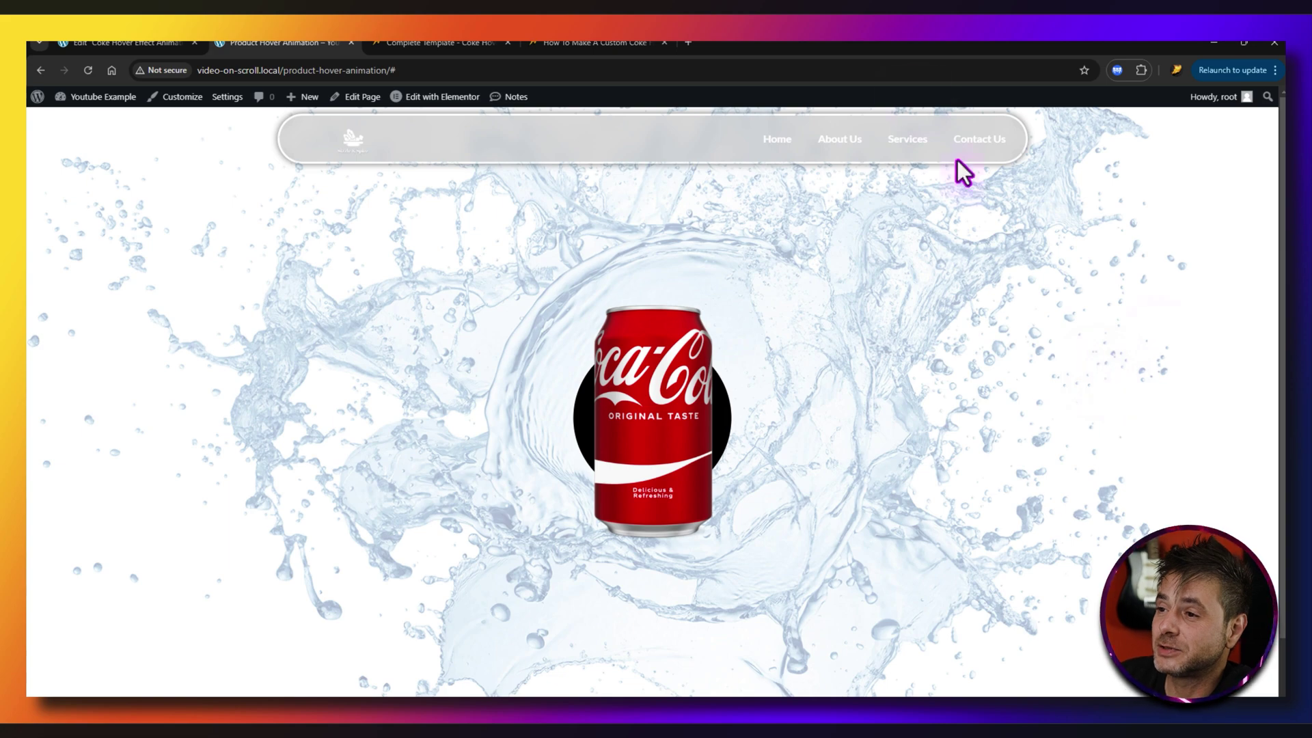
Step: Open the complete template's web page and extract the Coke Product Hover Animation Template archive in the Downloads folder
{"action": "left_click", "coordinate": [438, 43]}
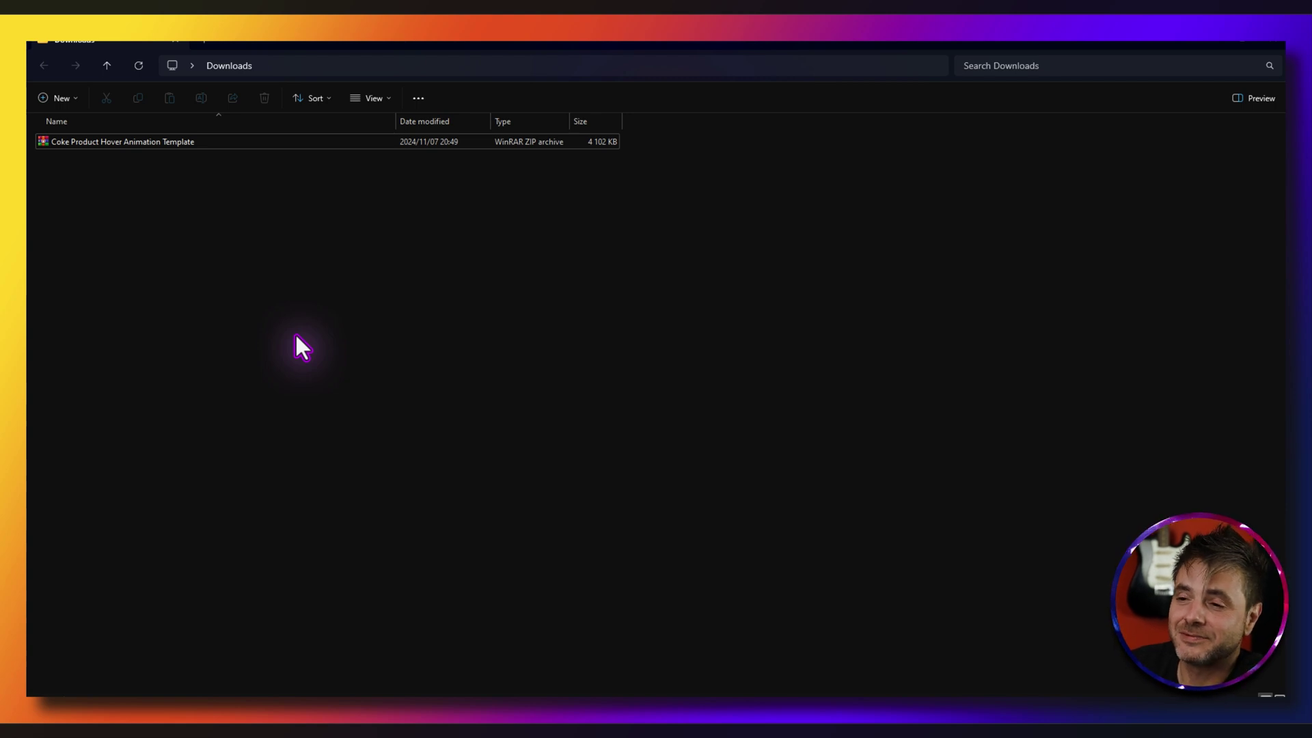
{"action": "right_click", "coordinate": [114, 141]}
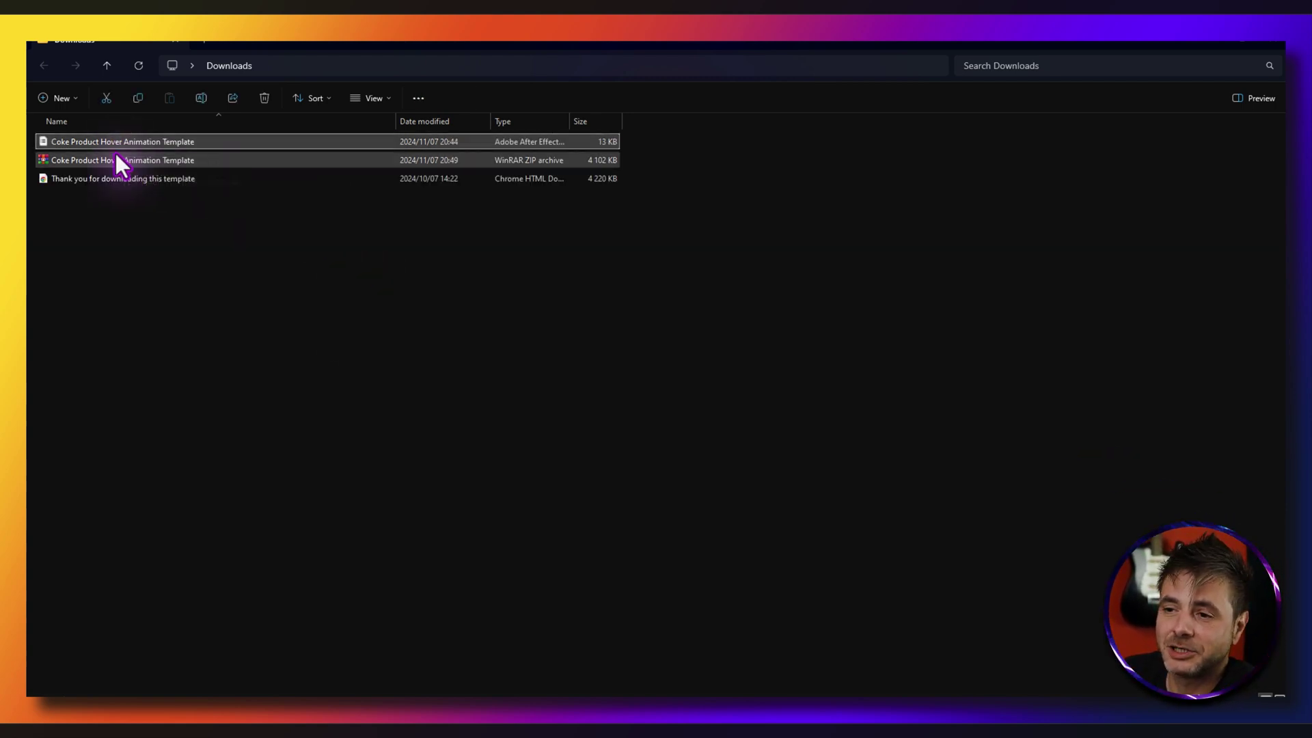
{"action": "left_click", "coordinate": [96, 141]}
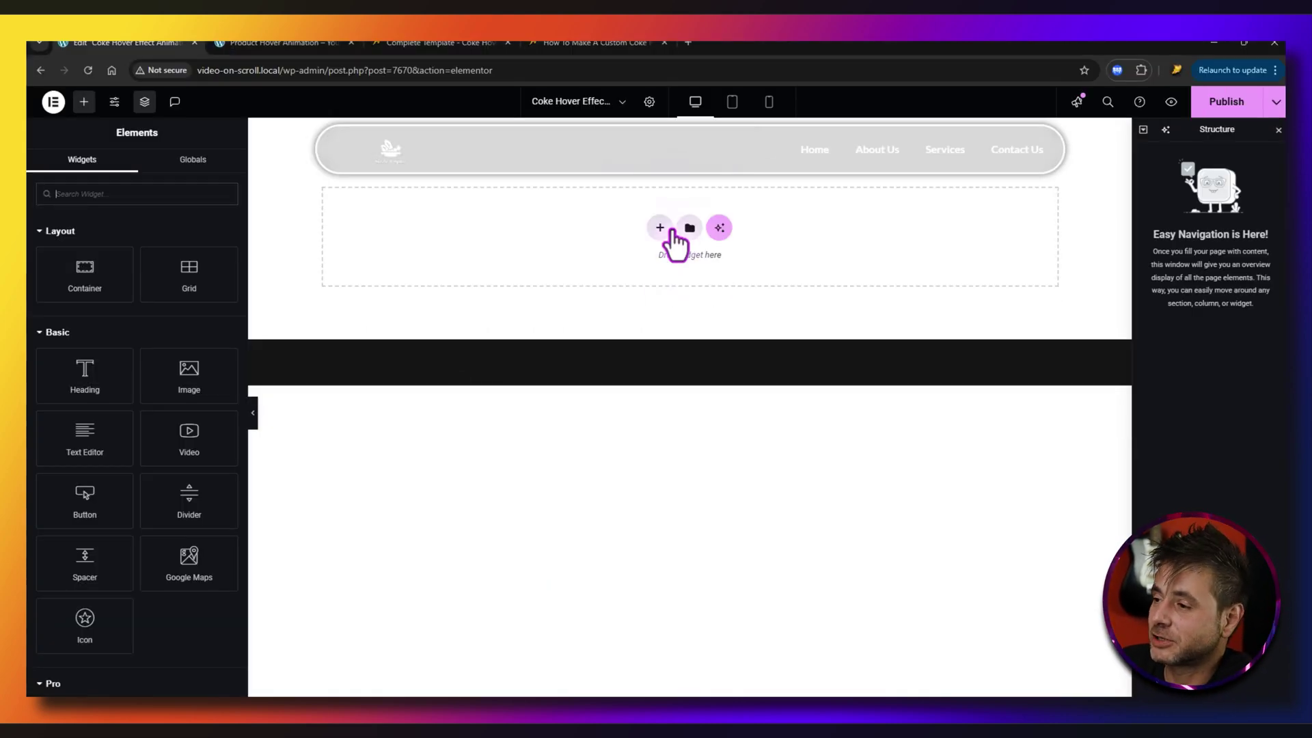
Step: Import the extracted Coke Product Hover Animation Template JSON file from Downloads into the Elementor template library
{"action": "left_click", "coordinate": [689, 230]}
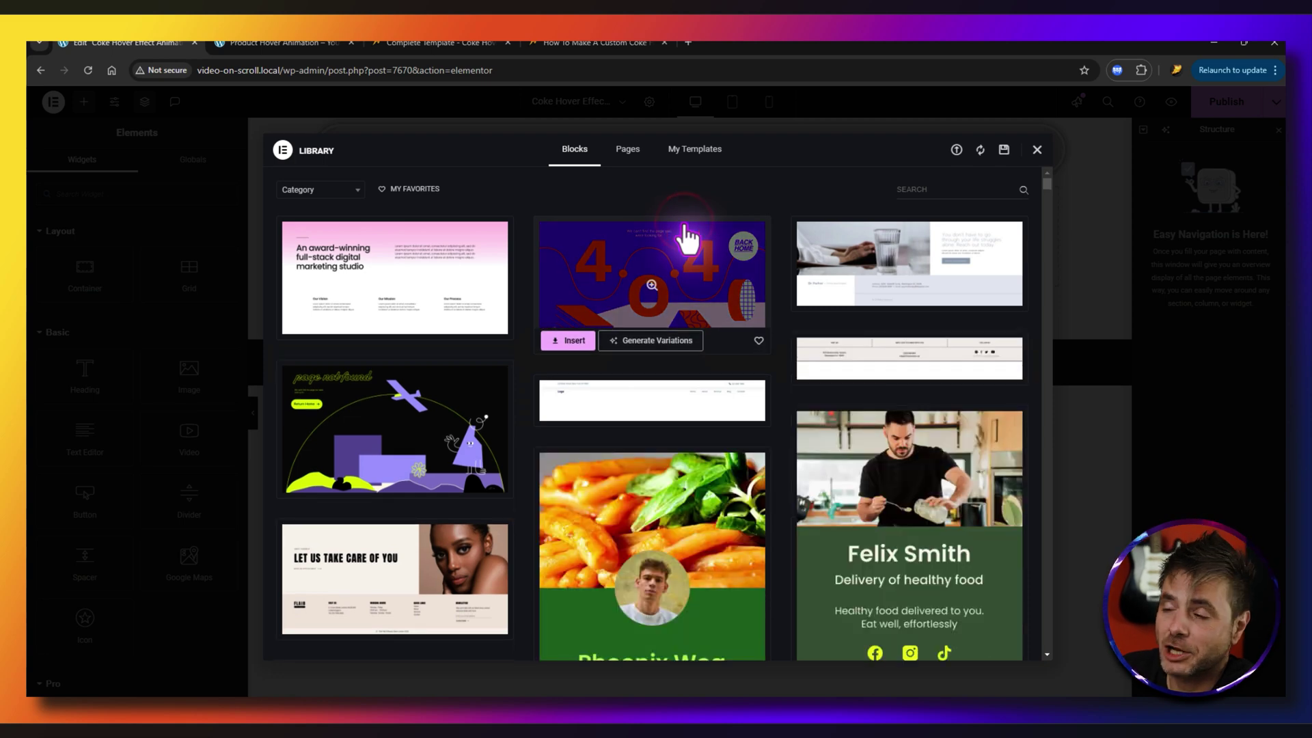
{"action": "left_click", "coordinate": [956, 150]}
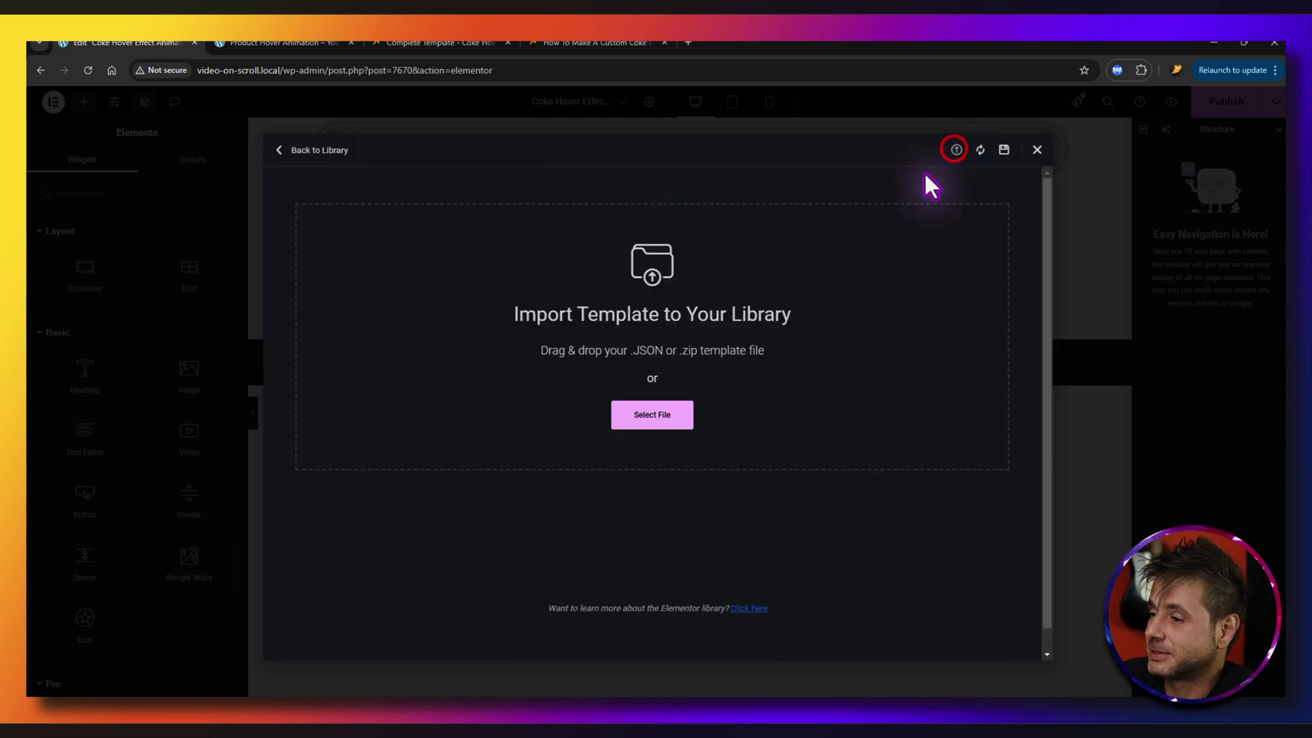
{"action": "key", "text": "alt+Tab"}
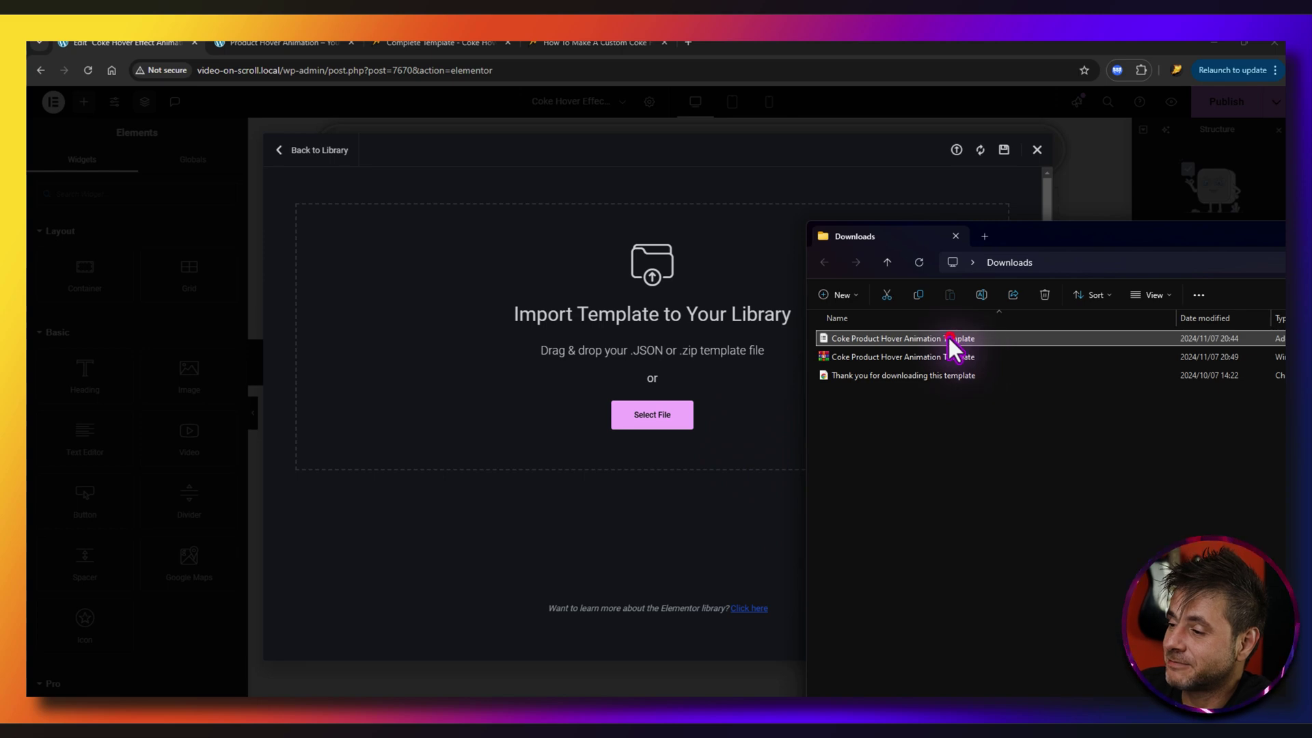
{"action": "left_click_drag", "start_coordinate": [955, 343], "coordinate": [571, 315]}
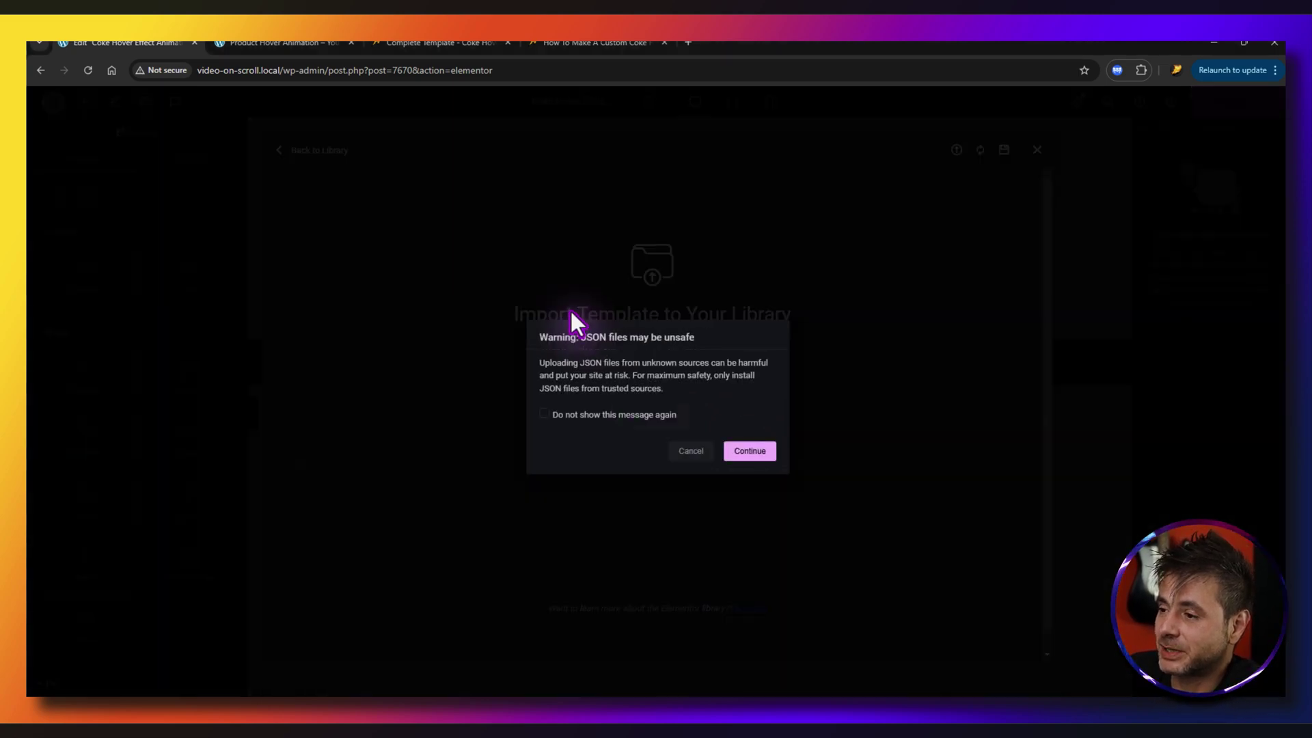
{"action": "left_click", "coordinate": [752, 452]}
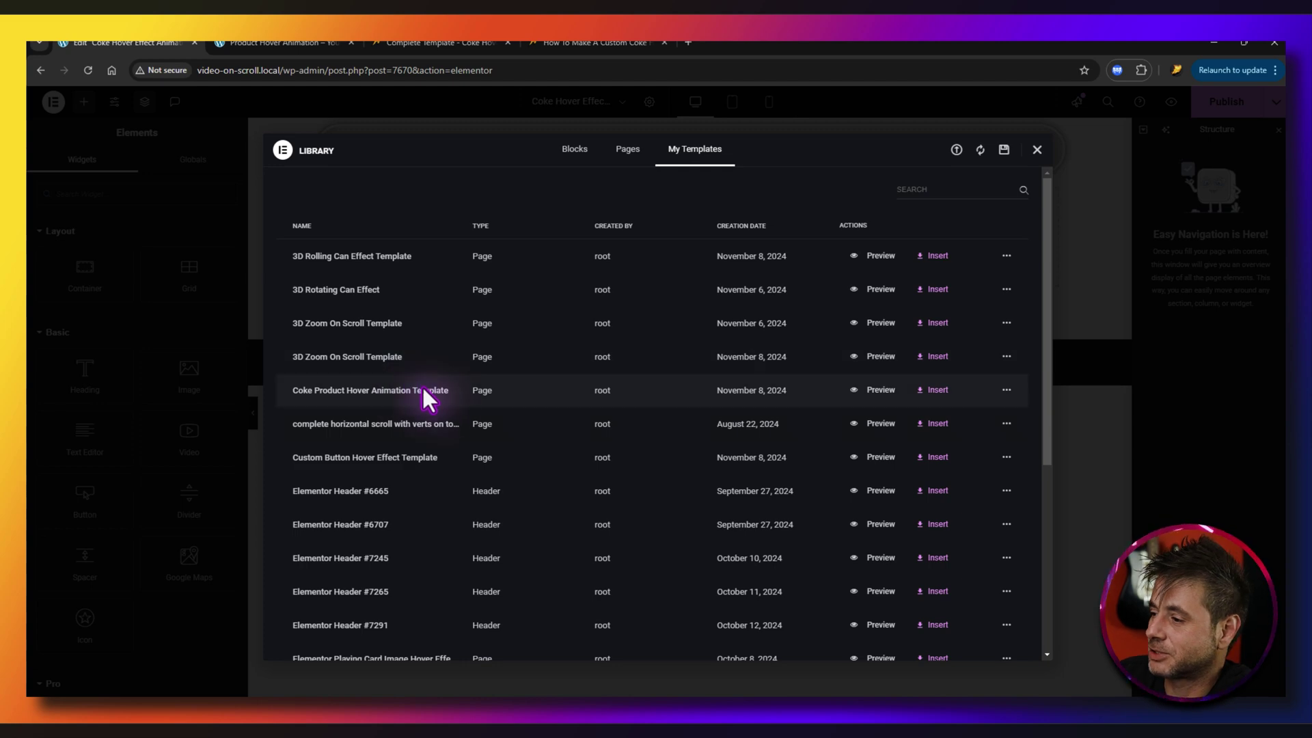
Step: Insert the Coke Product Hover Animation Template from the saved templates into the page
{"action": "left_click", "coordinate": [933, 389]}
{"action": "left_click", "coordinate": [752, 428]}
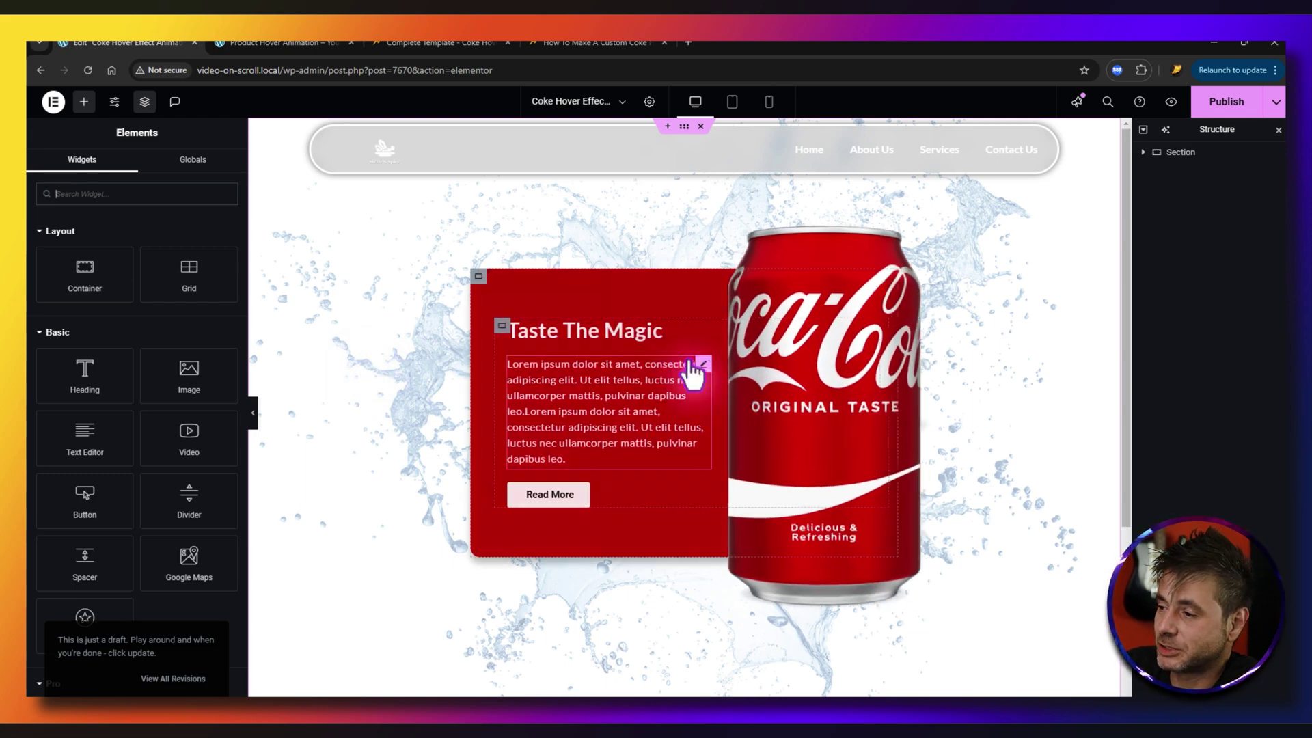
Step: Examine the content settings of the template's heading, text editor and button
{"action": "left_click", "coordinate": [590, 333]}
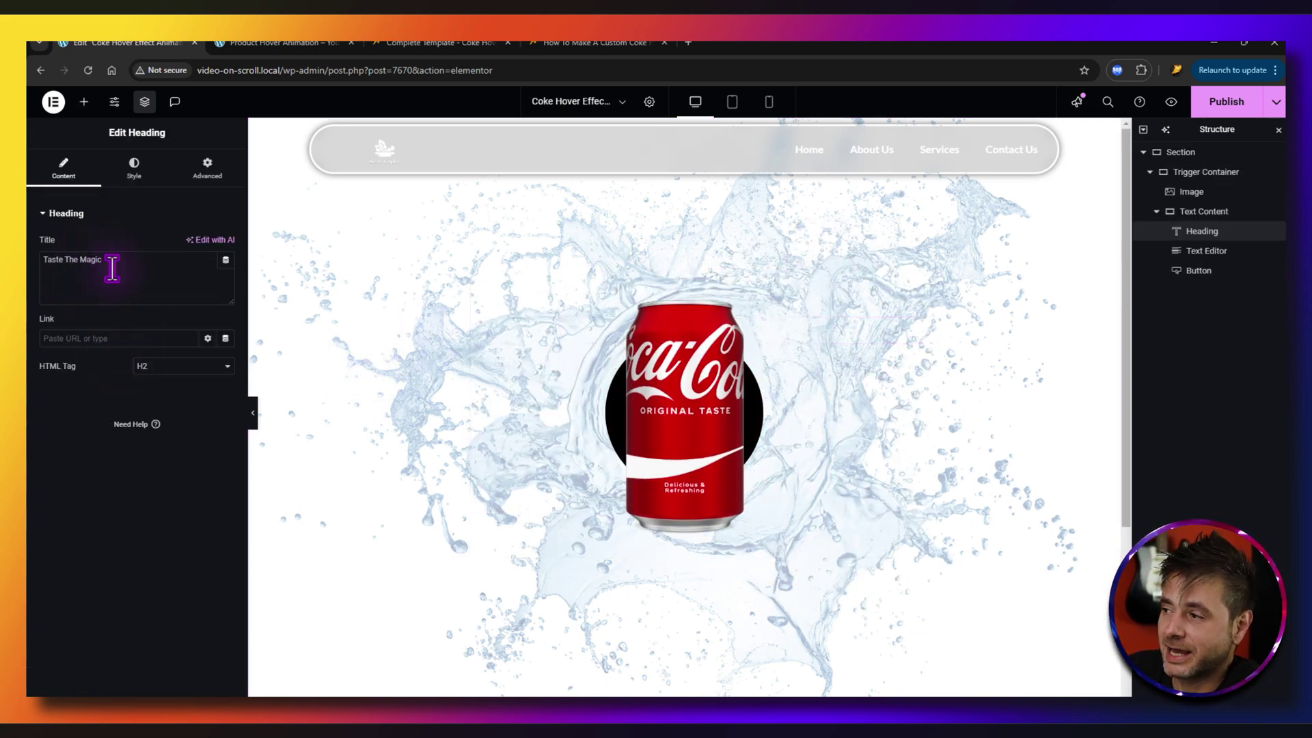
{"action": "left_click", "coordinate": [1203, 252]}
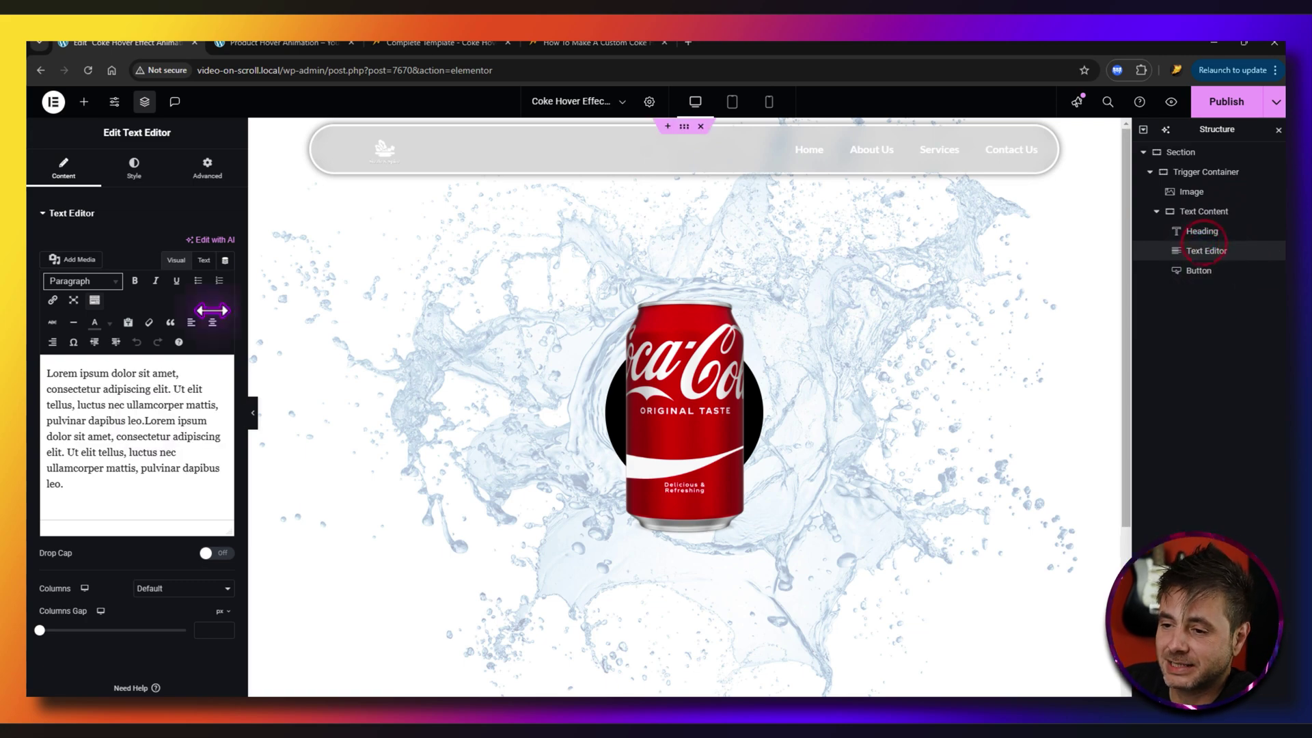
{"action": "left_click", "coordinate": [1196, 272]}
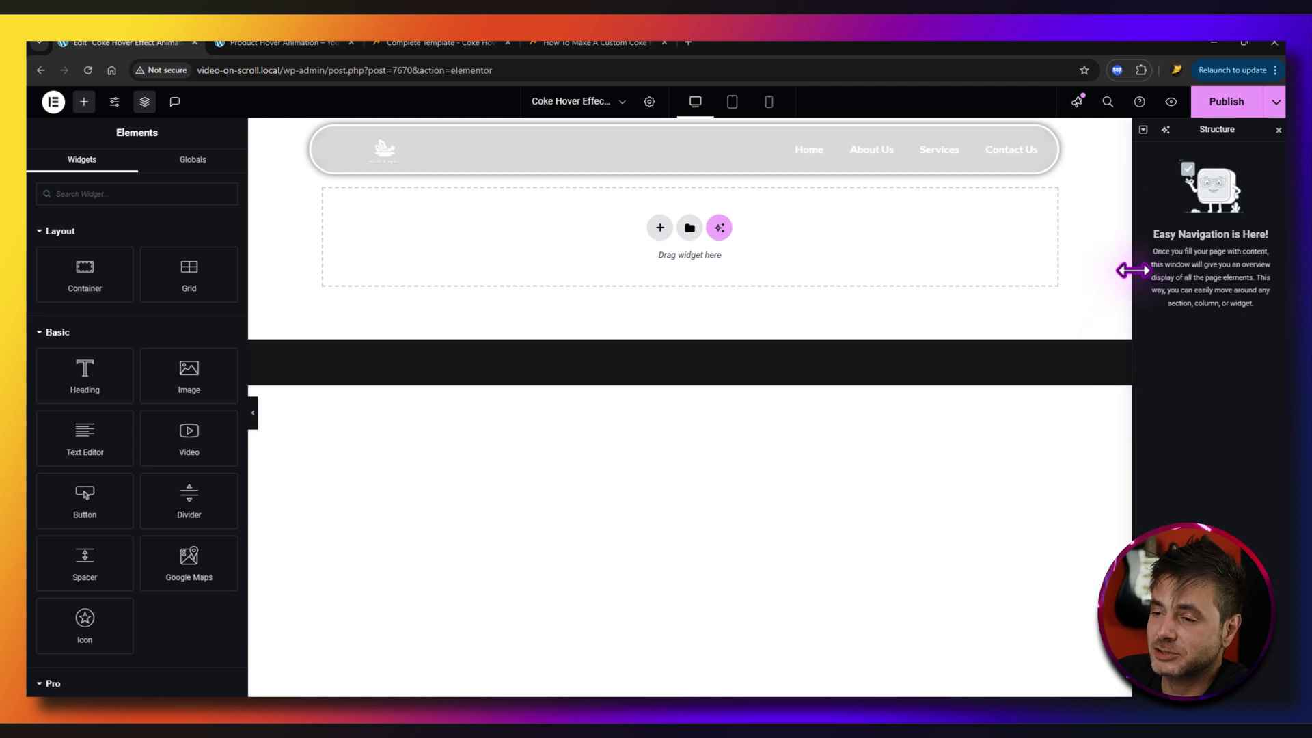
Step: Add a flexbox container with a single downward column to the empty page
{"action": "left_click", "coordinate": [146, 106]}
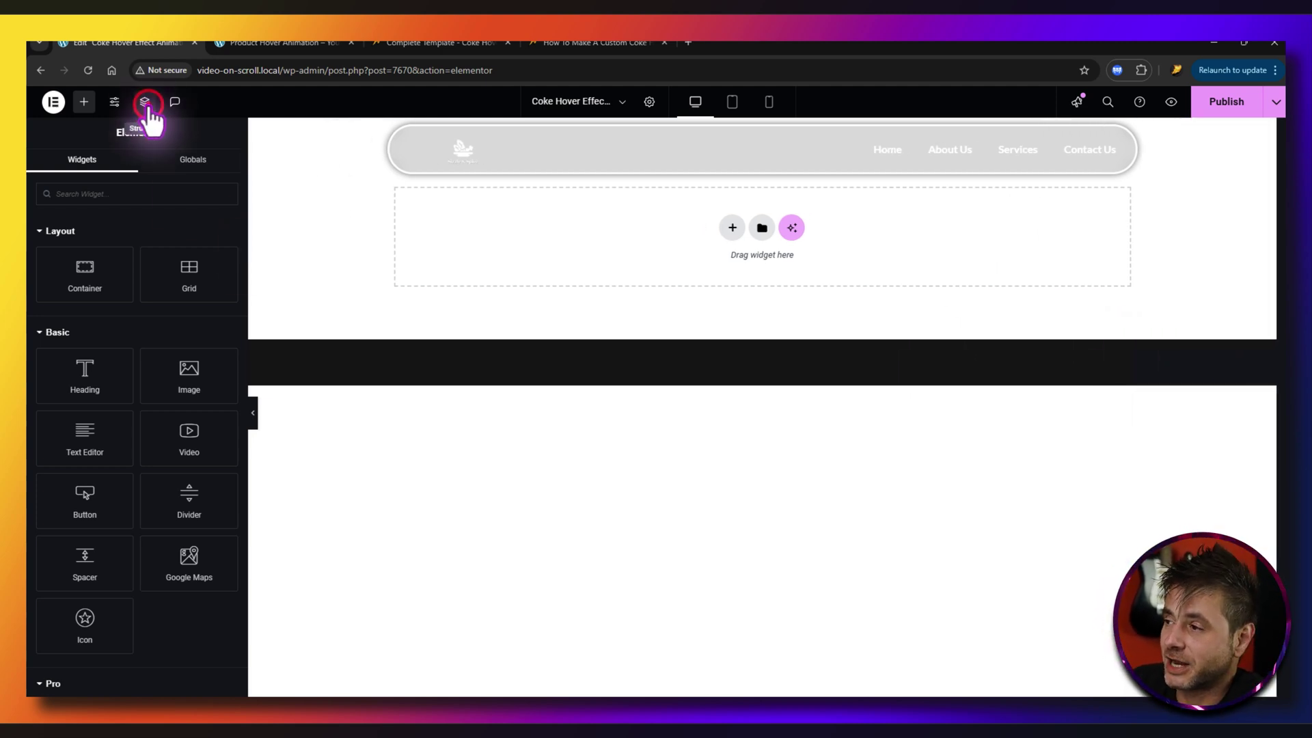
{"action": "left_click", "coordinate": [145, 104]}
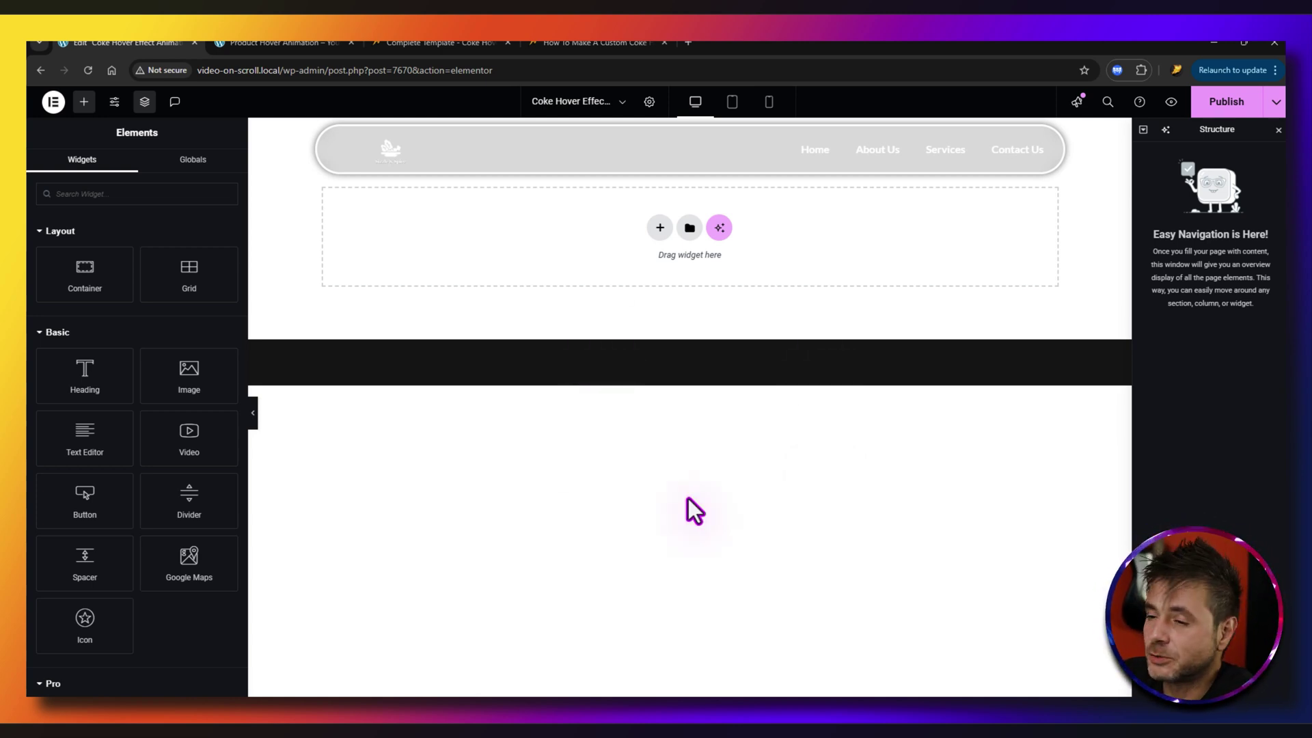
{"action": "left_click", "coordinate": [659, 229]}
{"action": "left_click", "coordinate": [646, 263]}
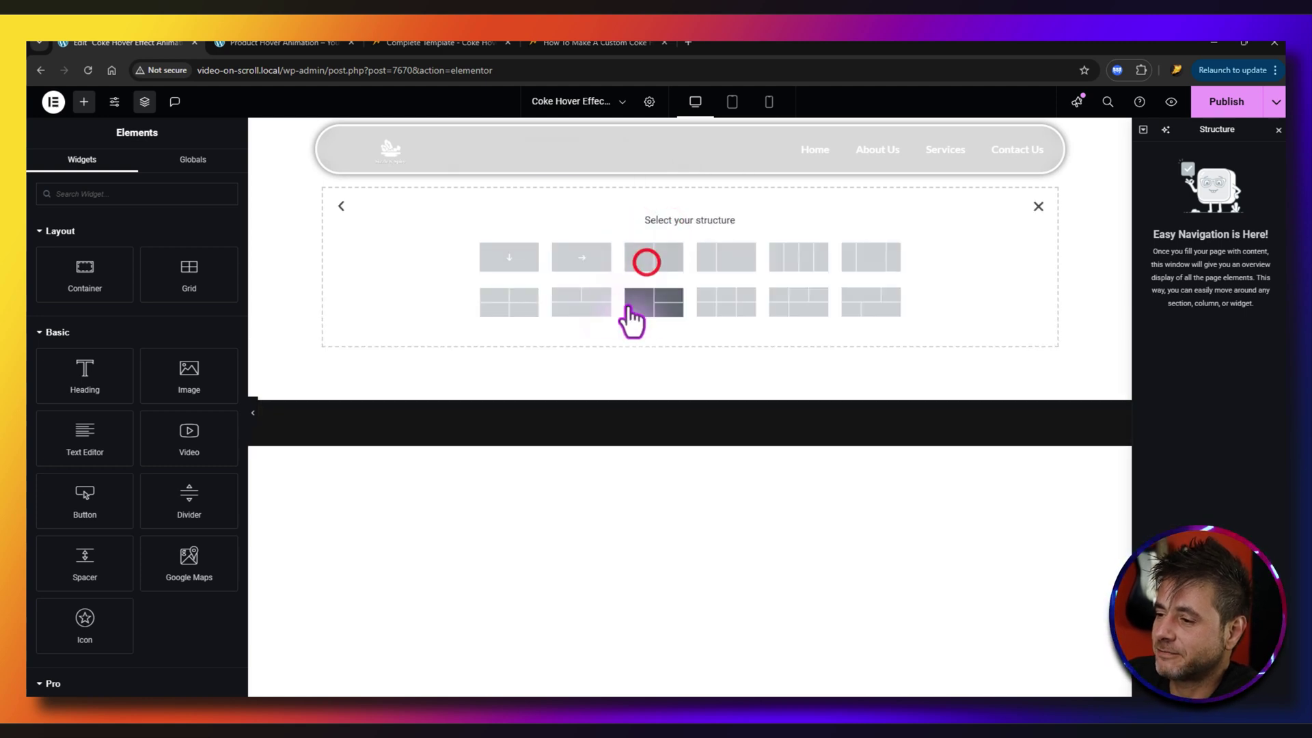
{"action": "left_click", "coordinate": [497, 258]}
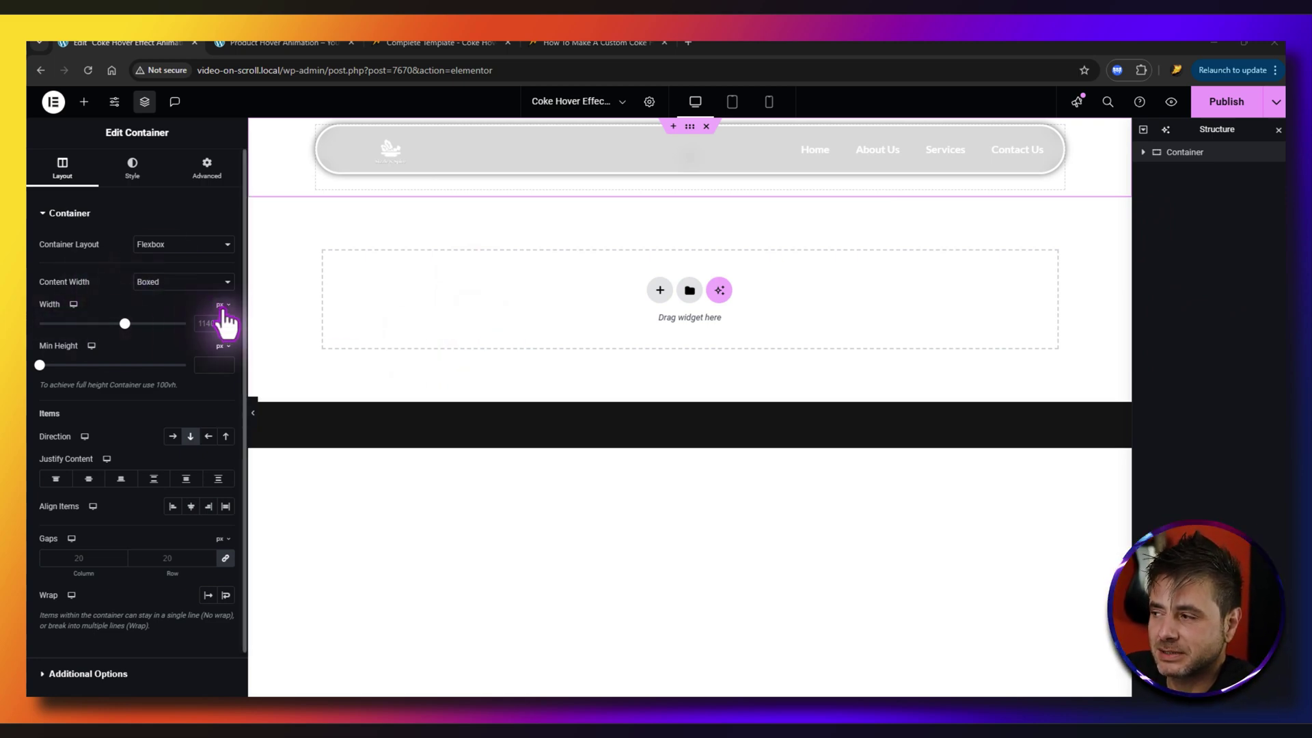
Step: Set the container's width to 650 px, its minimum height to 100 vh and its content justification to center
{"action": "left_click", "coordinate": [205, 327]}
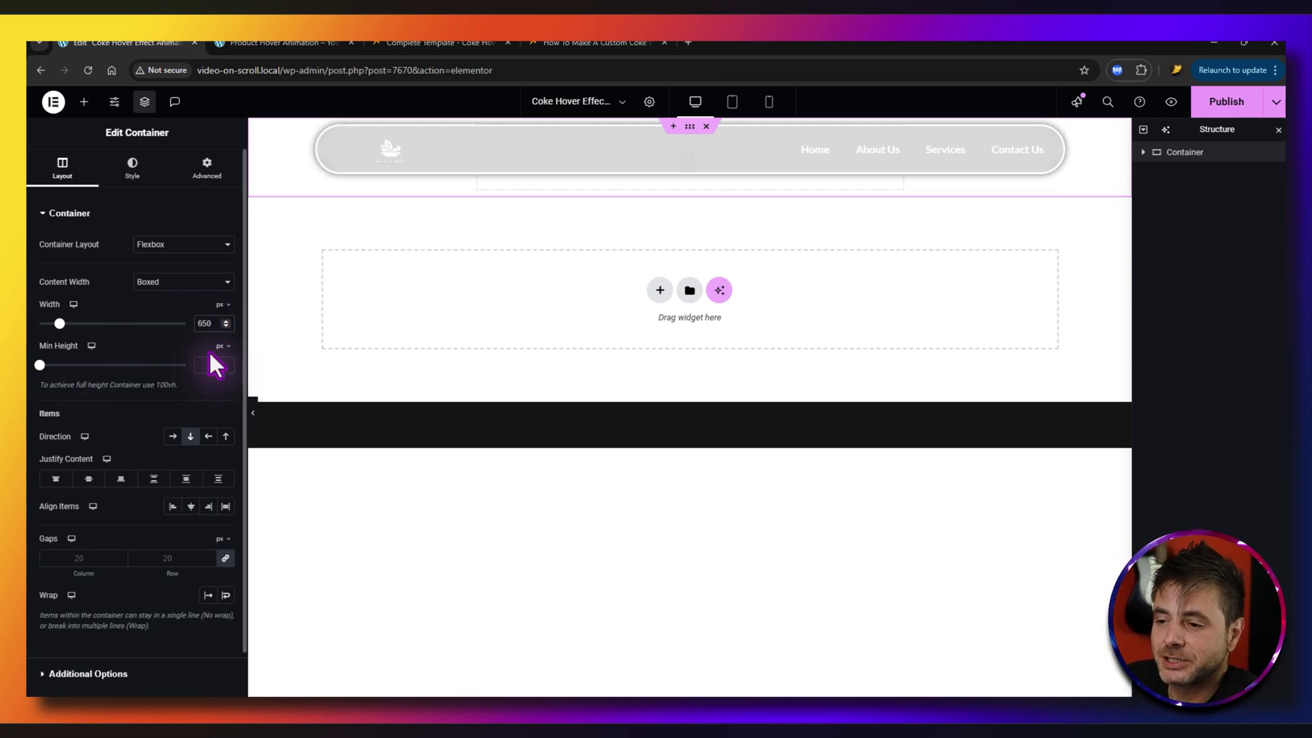
{"action": "left_click", "coordinate": [220, 345]}
{"action": "left_click", "coordinate": [218, 402]}
{"action": "left_click", "coordinate": [205, 367]}
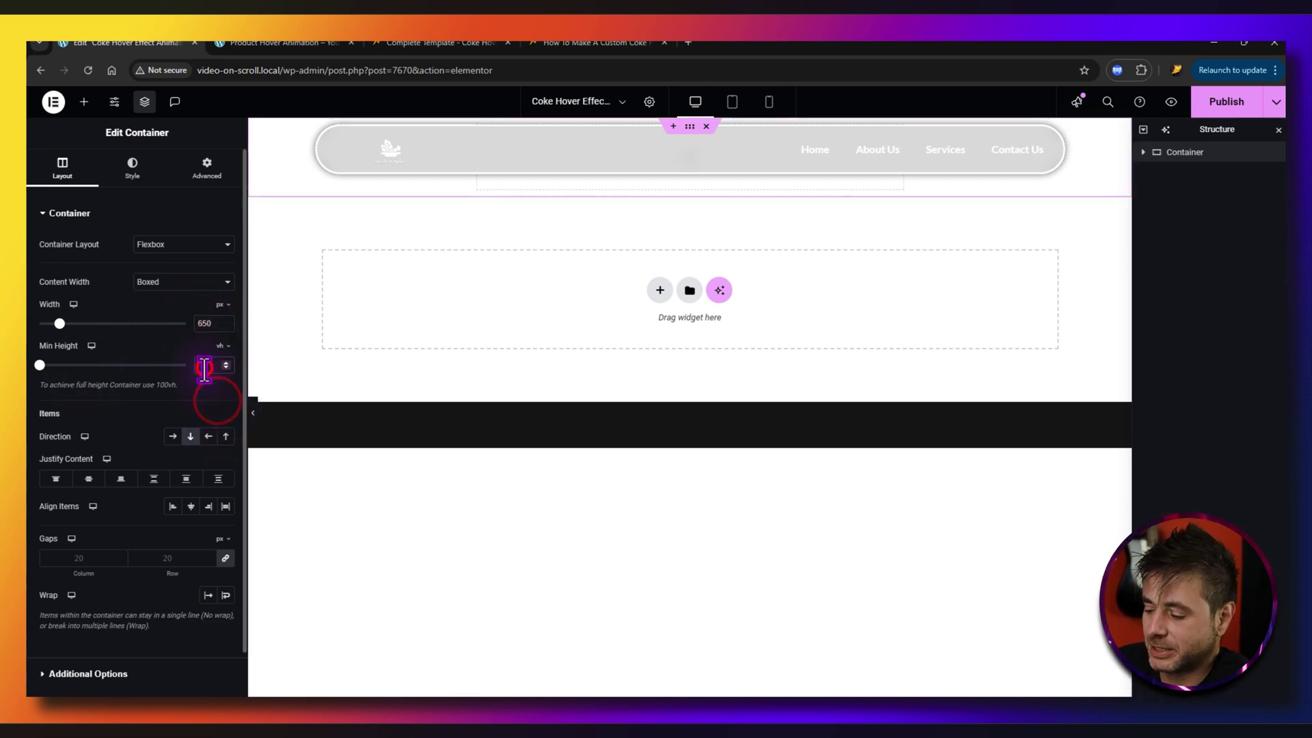
{"action": "type", "text": "100"}
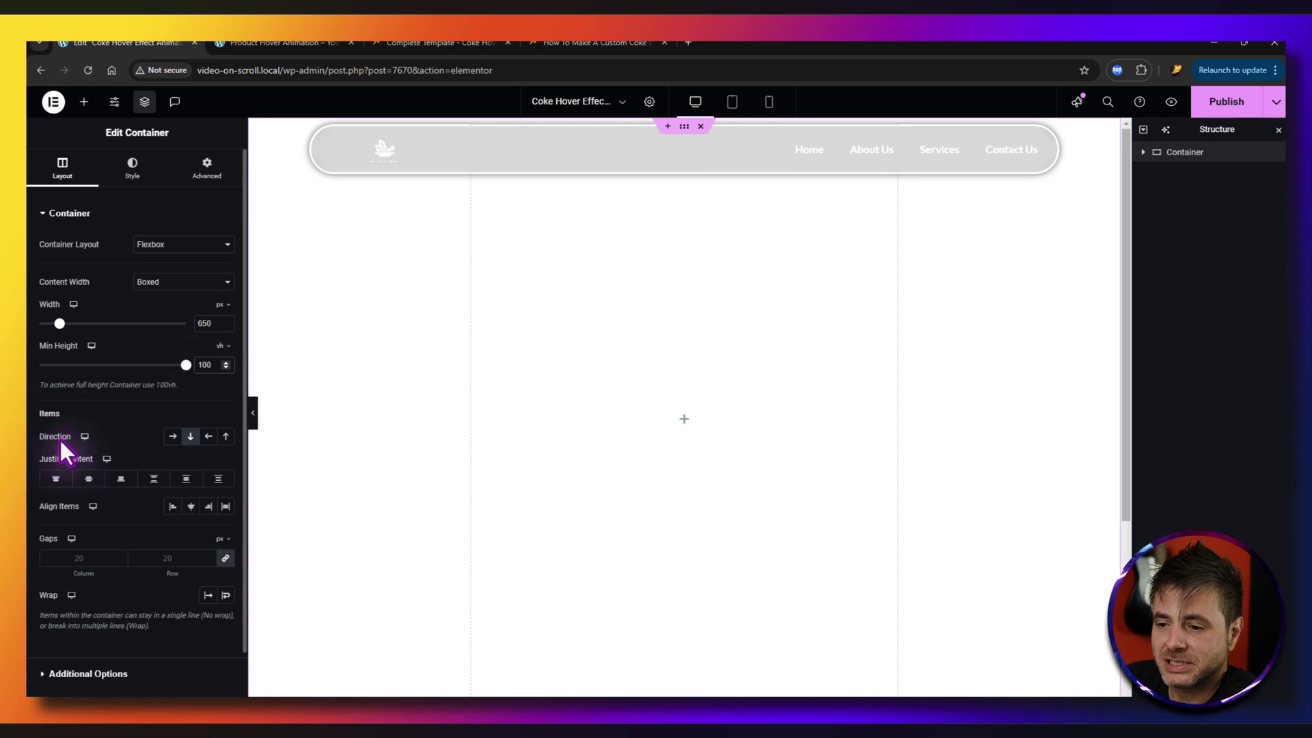
{"action": "left_click", "coordinate": [88, 479]}
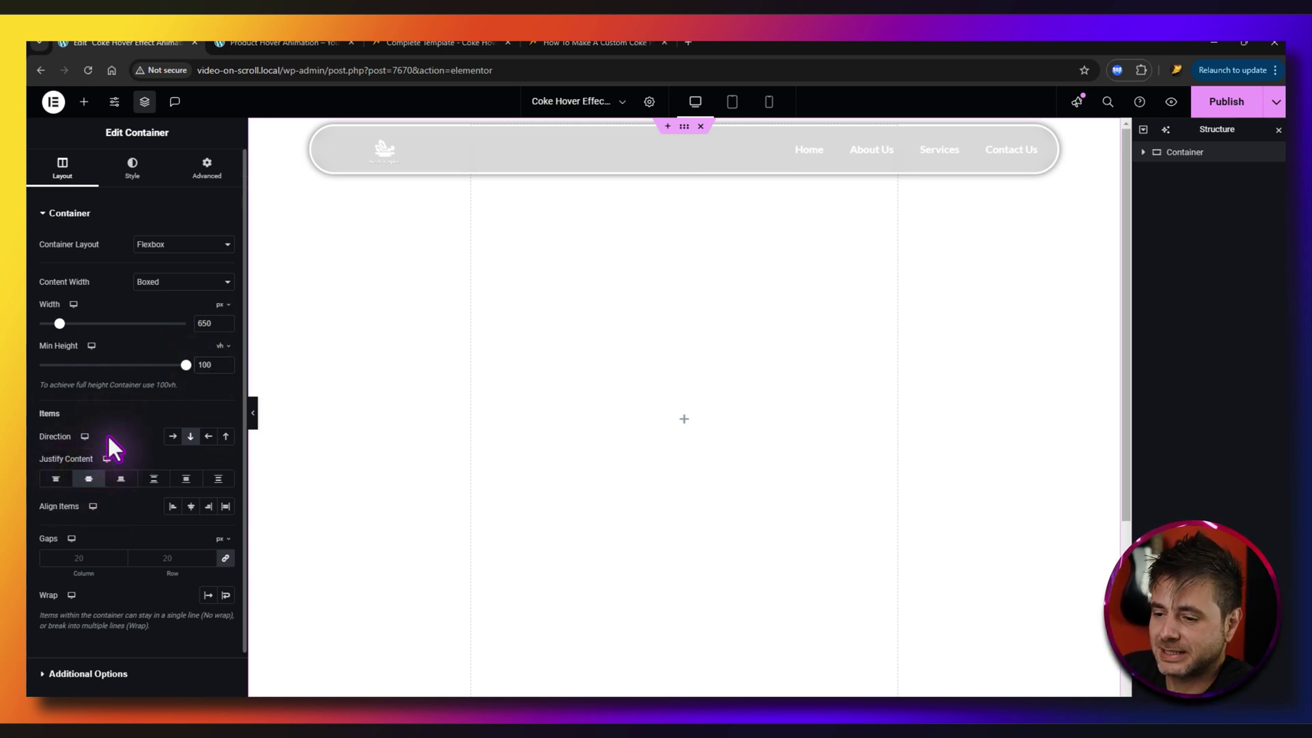
Step: Set the outer container's overflow to Hidden and its normal background type to Classic
{"action": "left_click", "coordinate": [89, 673]}
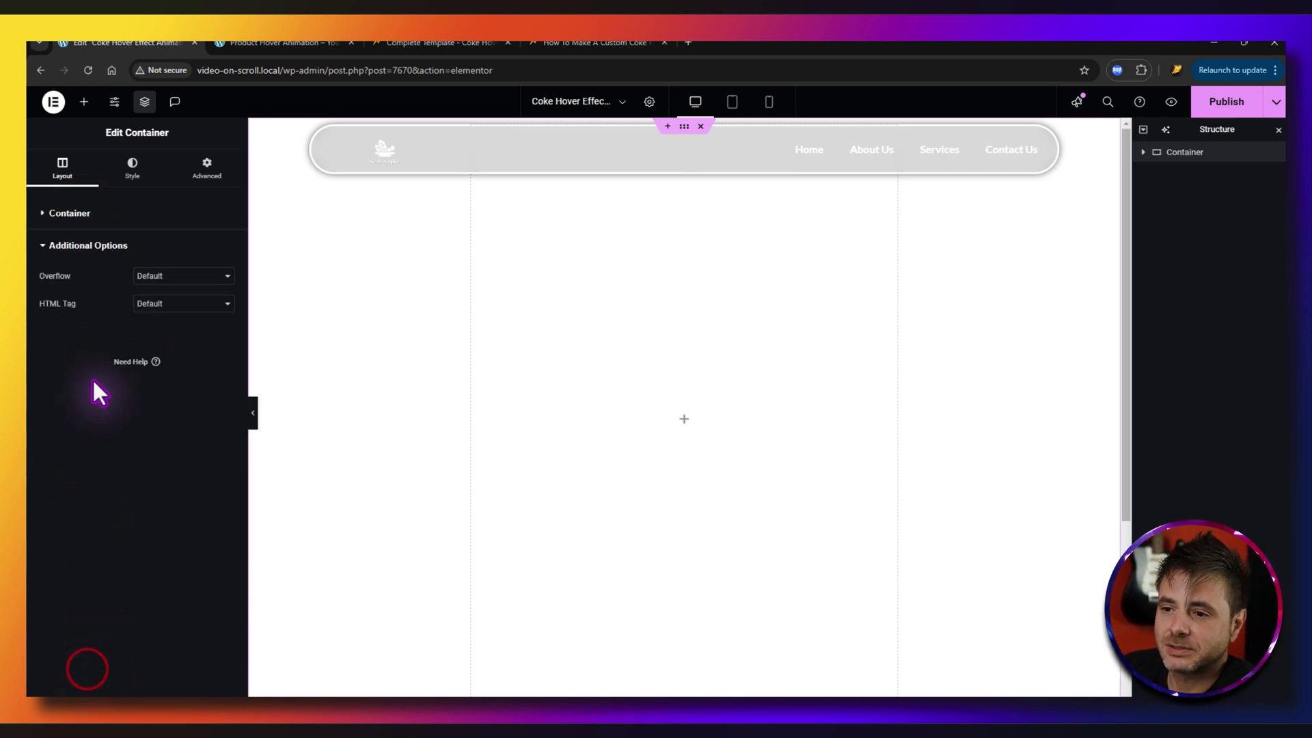
{"action": "left_click", "coordinate": [166, 276]}
{"action": "left_click", "coordinate": [149, 304]}
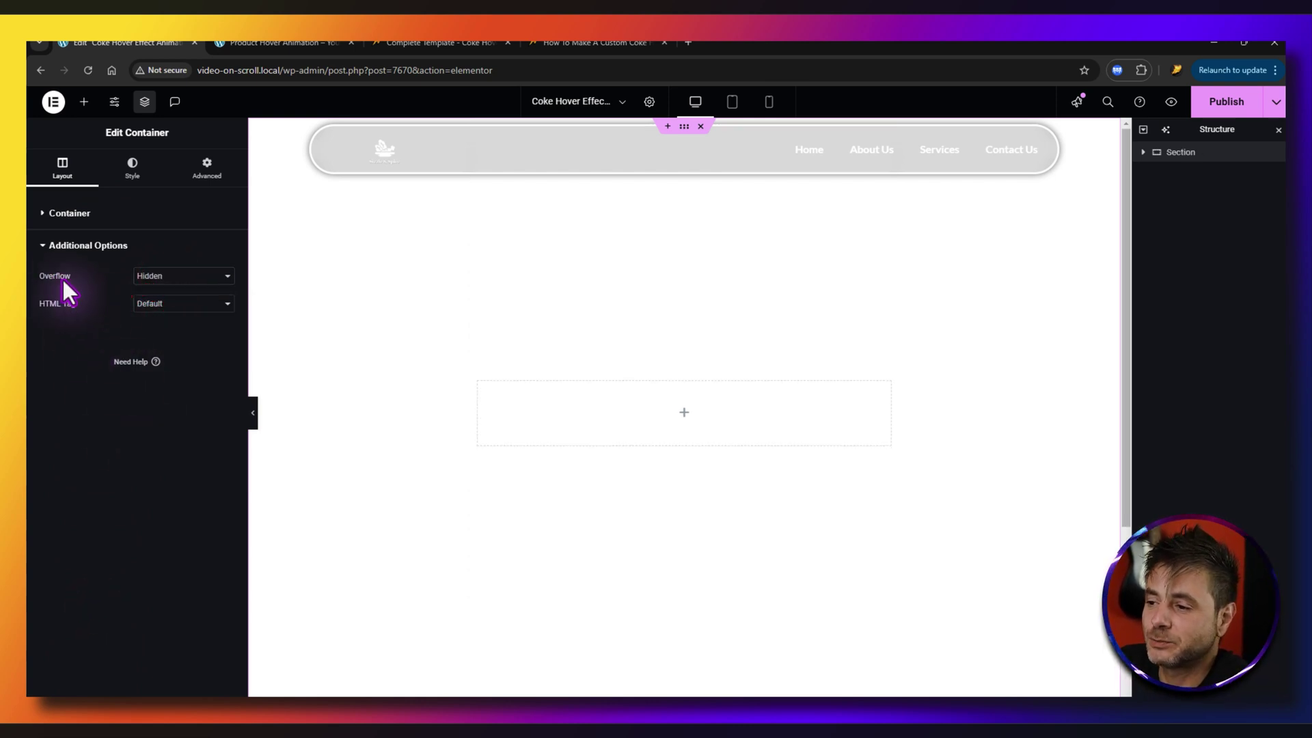
{"action": "left_click", "coordinate": [132, 168]}
{"action": "left_click", "coordinate": [173, 272]}
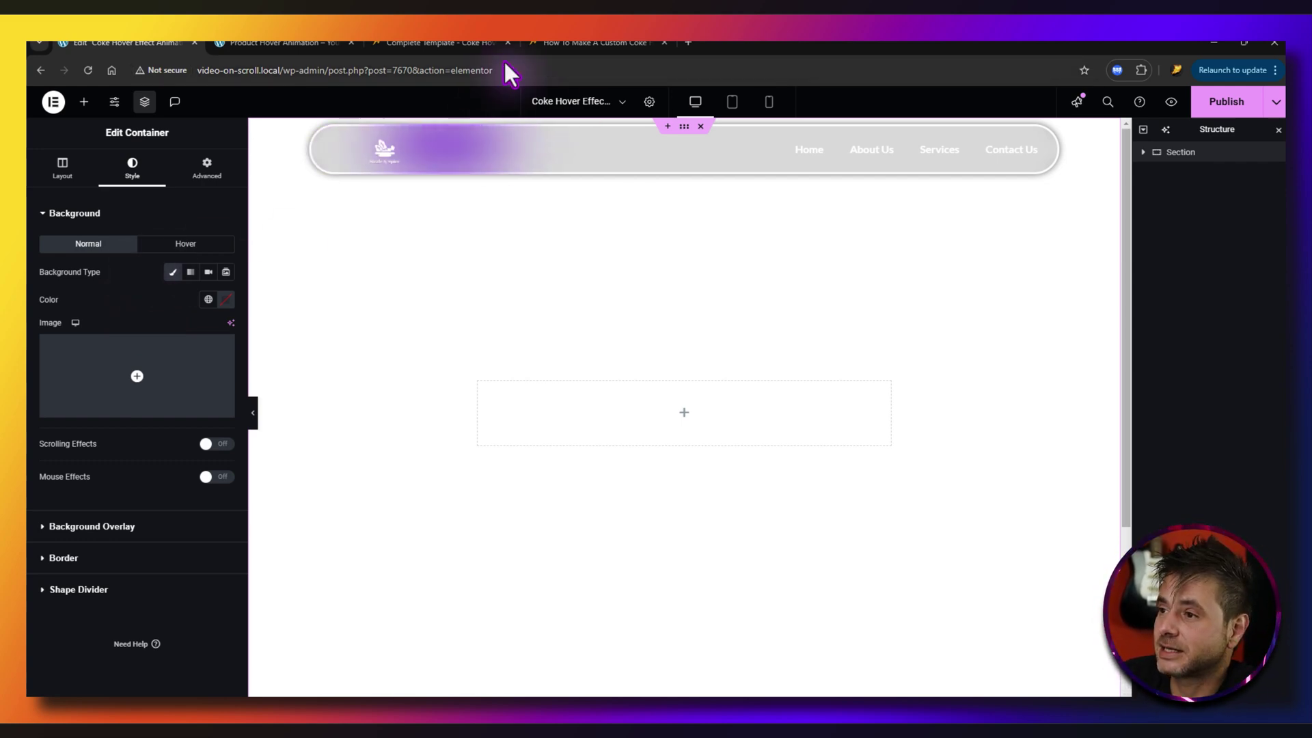
Step: Review the tutorial blog post for the image download, the CSS class names and the trigger container's custom CSS
{"action": "left_click", "coordinate": [591, 42]}
{"action": "scroll", "coordinate": [74, 435], "scroll_direction": "down", "scroll_amount": 10}
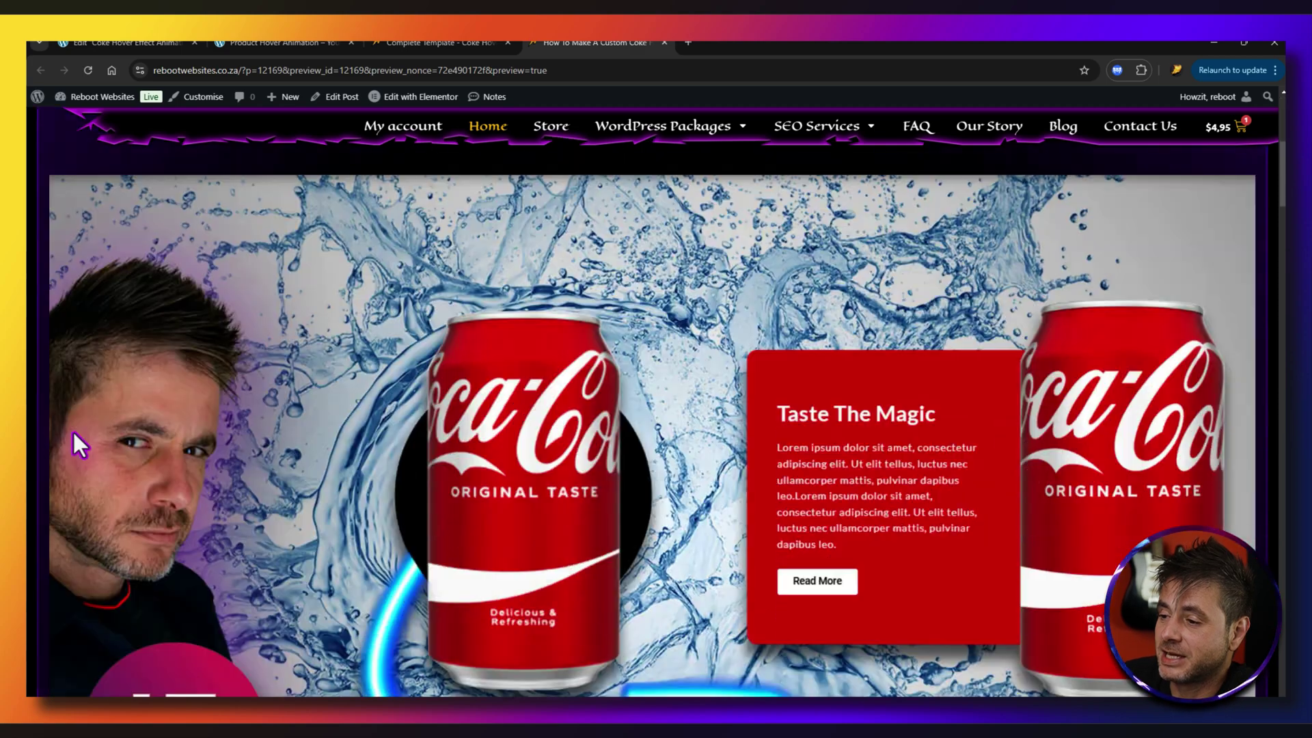
{"action": "scroll", "coordinate": [73, 430], "scroll_direction": "down", "scroll_amount": 7}
{"action": "scroll", "coordinate": [71, 424], "scroll_direction": "up", "scroll_amount": 1}
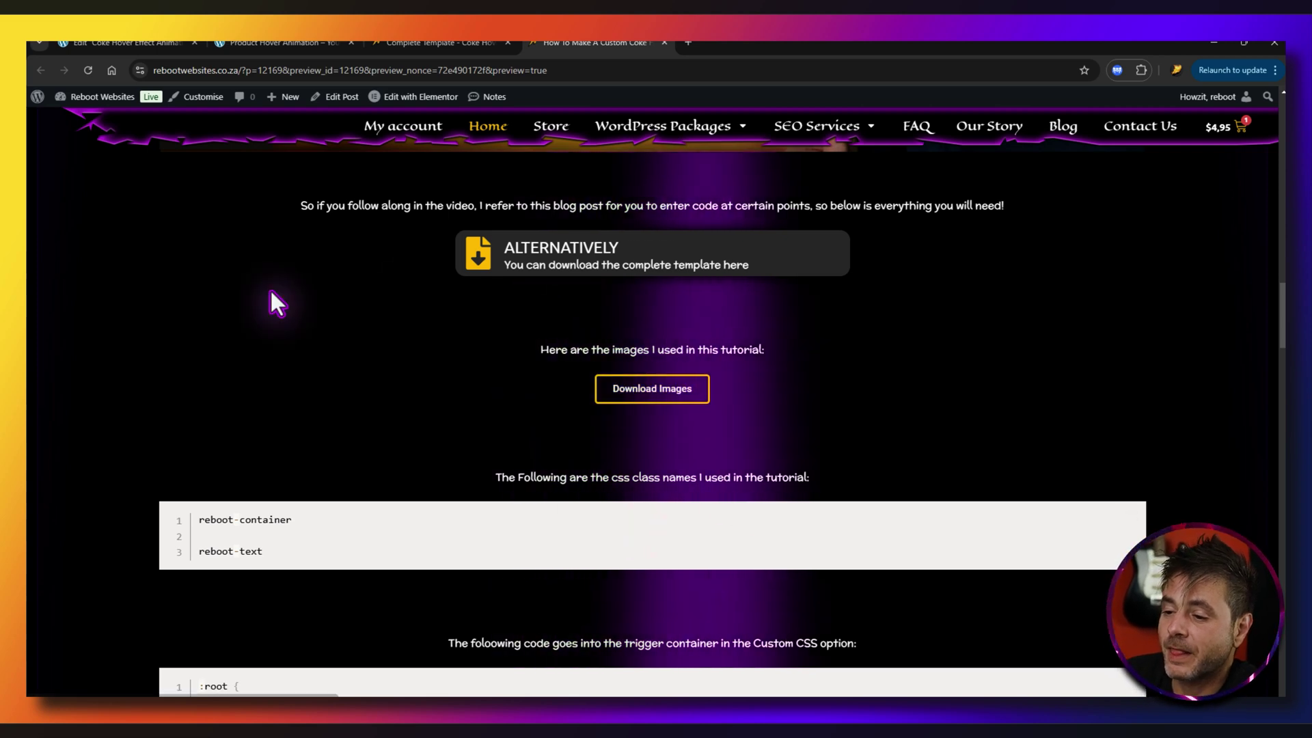
{"action": "scroll", "coordinate": [265, 507], "scroll_direction": "down", "scroll_amount": 5}
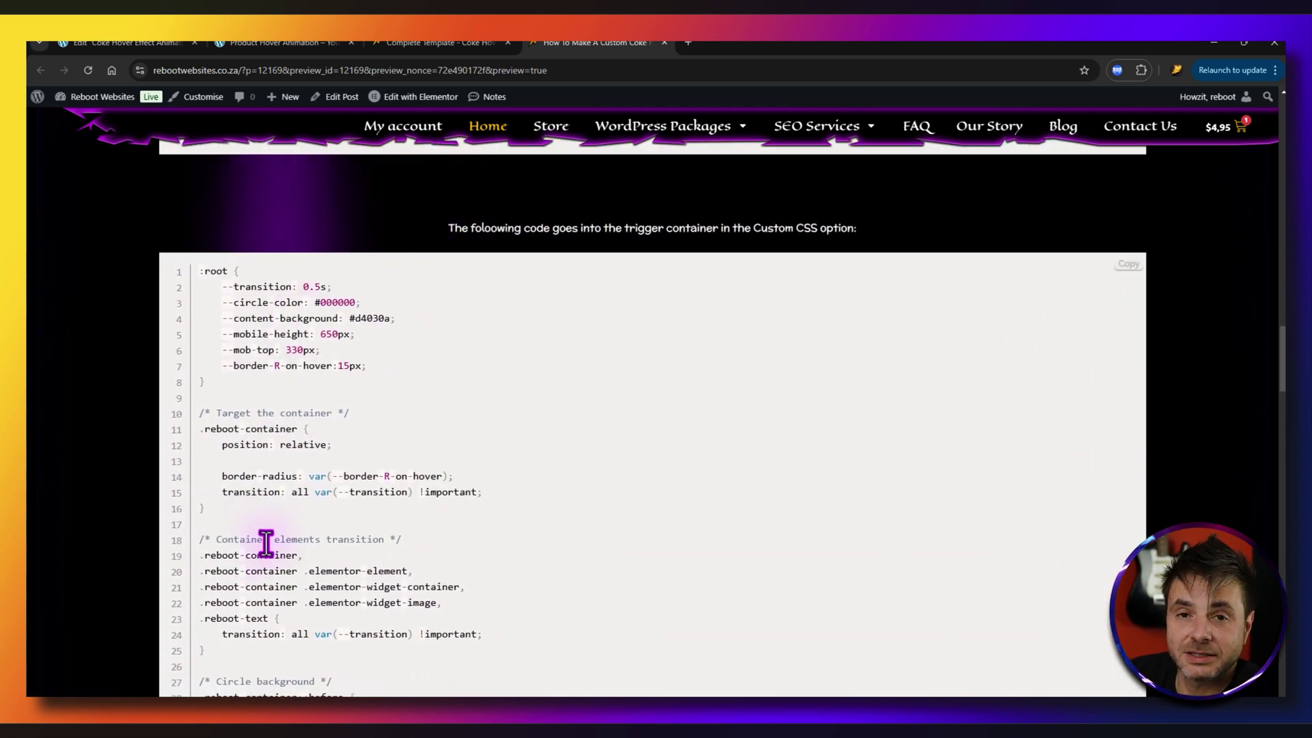
{"action": "scroll", "coordinate": [343, 552], "scroll_direction": "up", "scroll_amount": 2}
{"action": "scroll", "coordinate": [343, 552], "scroll_direction": "up", "scroll_amount": 5}
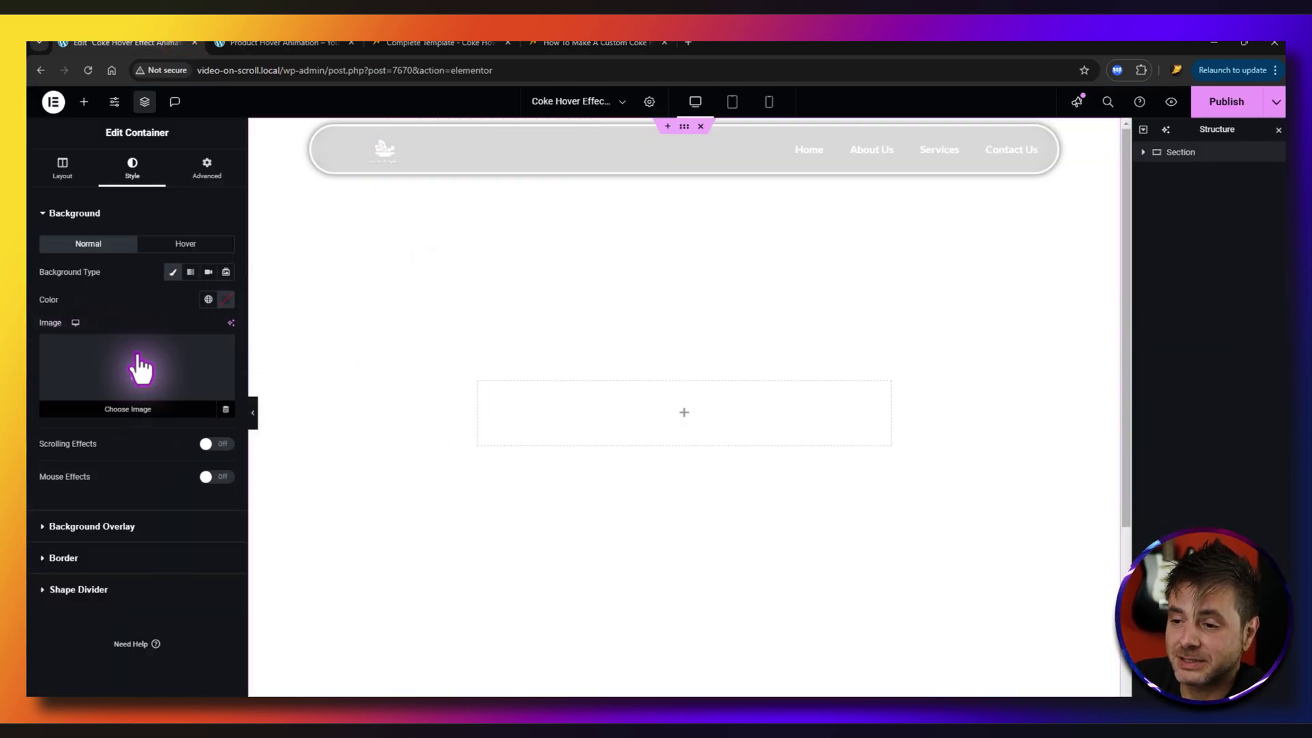
{"action": "left_click", "coordinate": [137, 352]}
{"action": "left_click", "coordinate": [208, 277]}
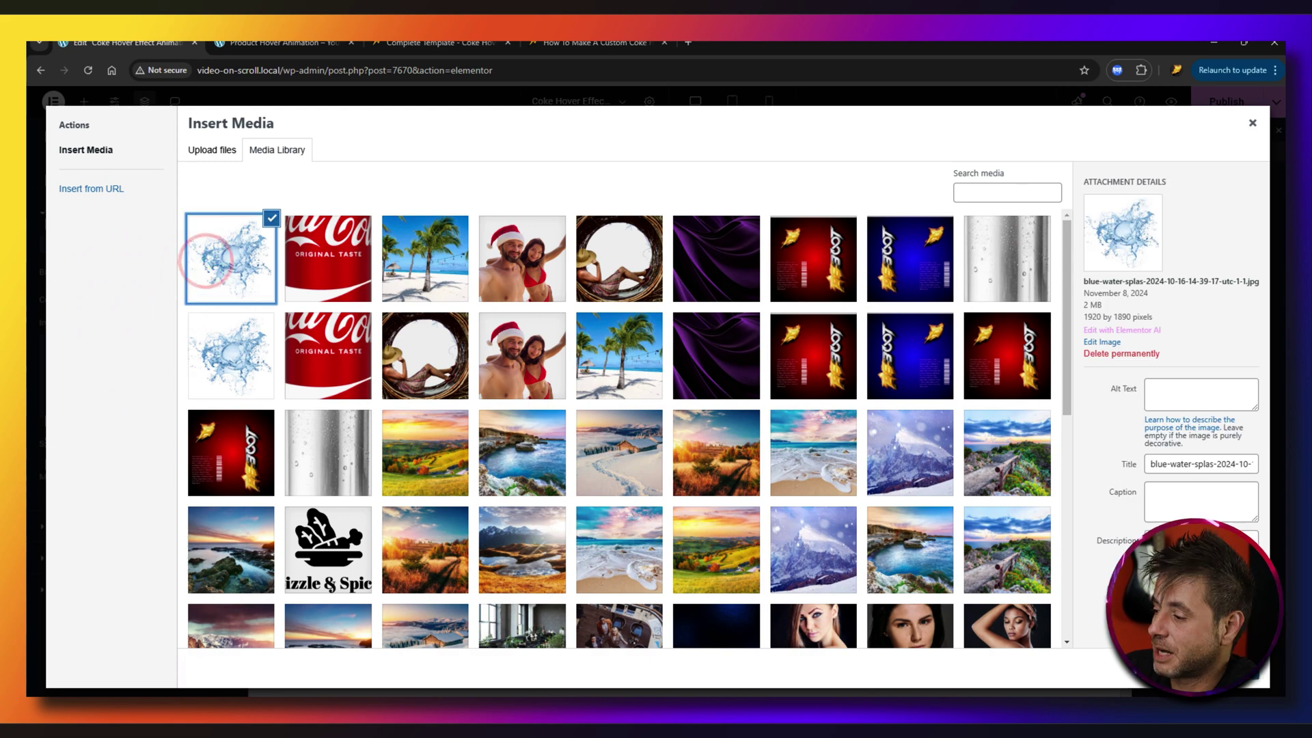
{"action": "double_click", "coordinate": [205, 263]}
Step: Set the background image's position to Center Center, repeat to No-repeat and display size to Cover
{"action": "scroll", "coordinate": [114, 462], "scroll_direction": "down", "scroll_amount": 1}
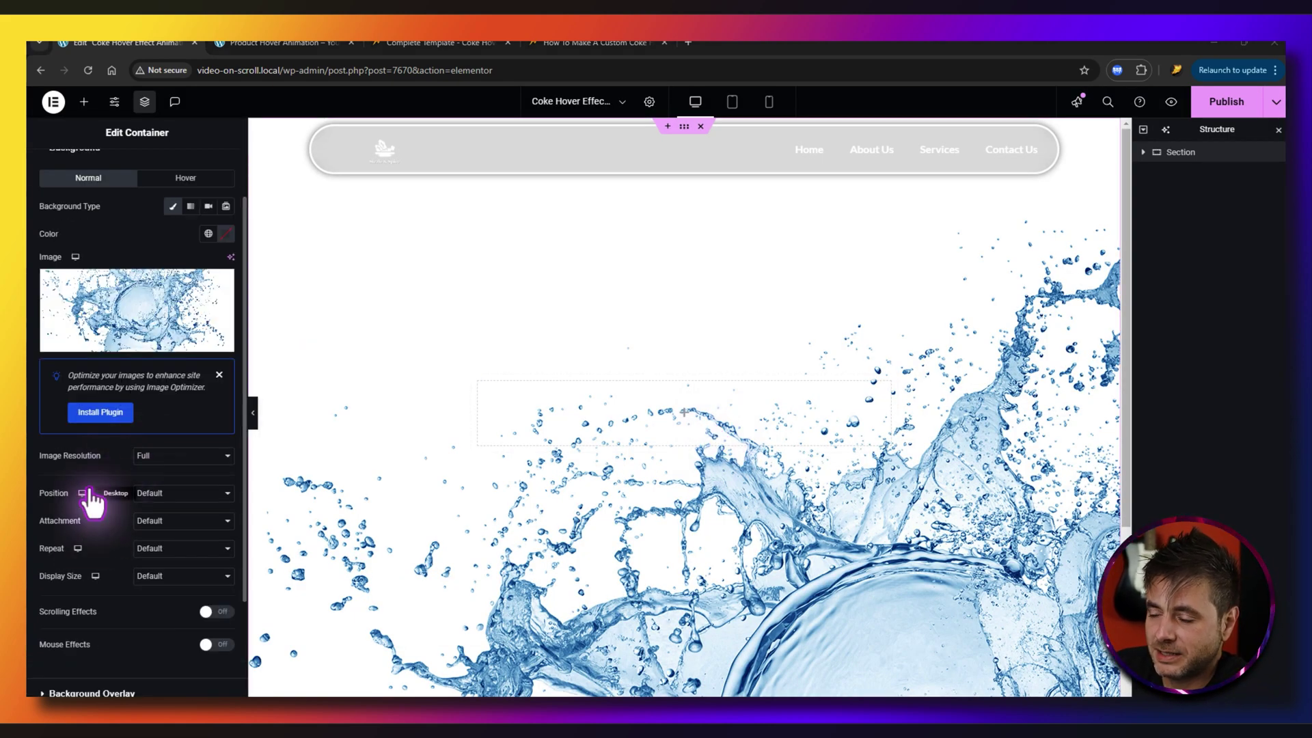
{"action": "left_click", "coordinate": [155, 494]}
{"action": "left_click", "coordinate": [157, 493]}
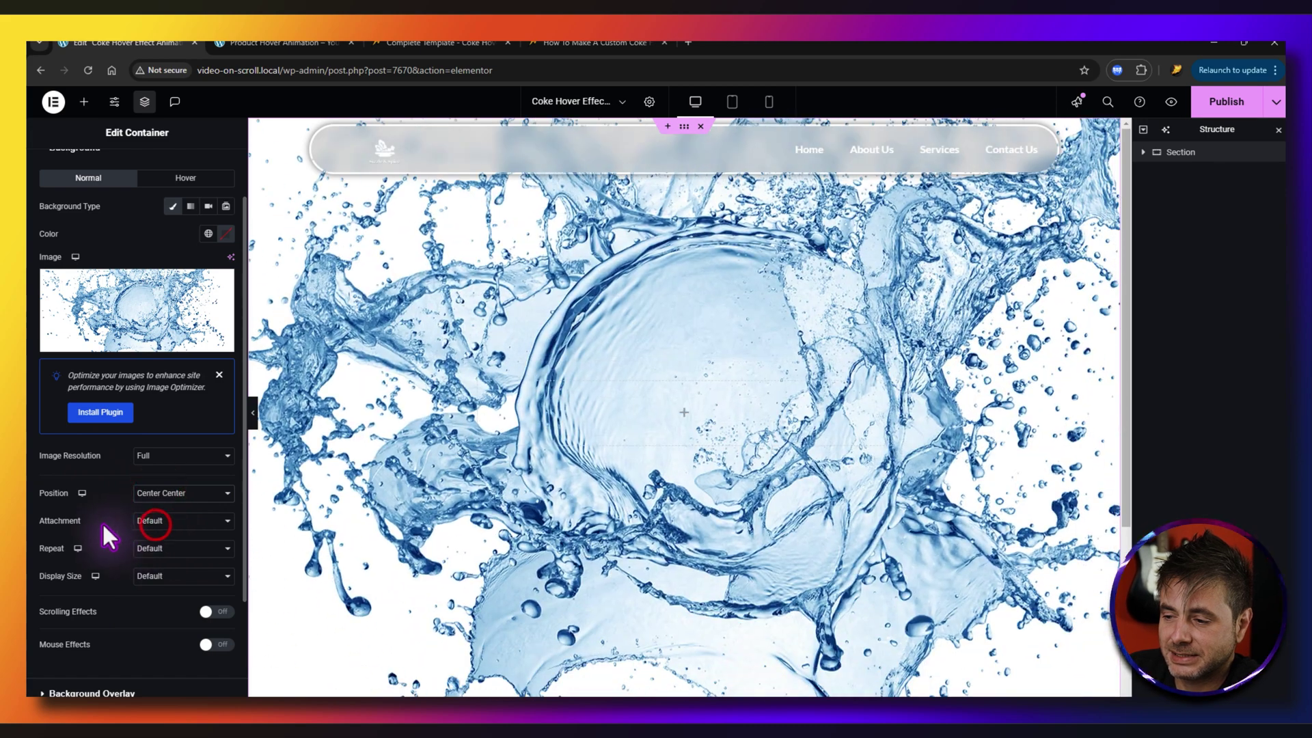
{"action": "left_click", "coordinate": [158, 548]}
{"action": "left_click", "coordinate": [151, 581]}
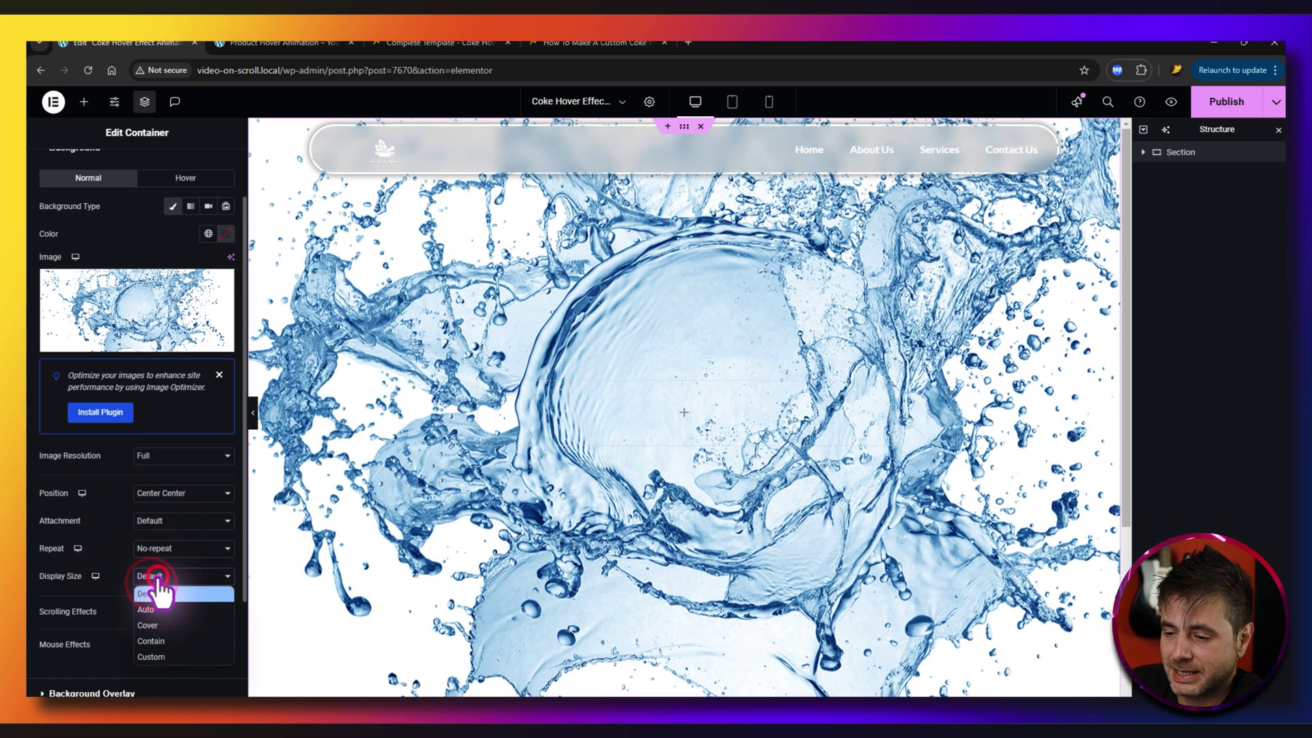
{"action": "left_click", "coordinate": [154, 625]}
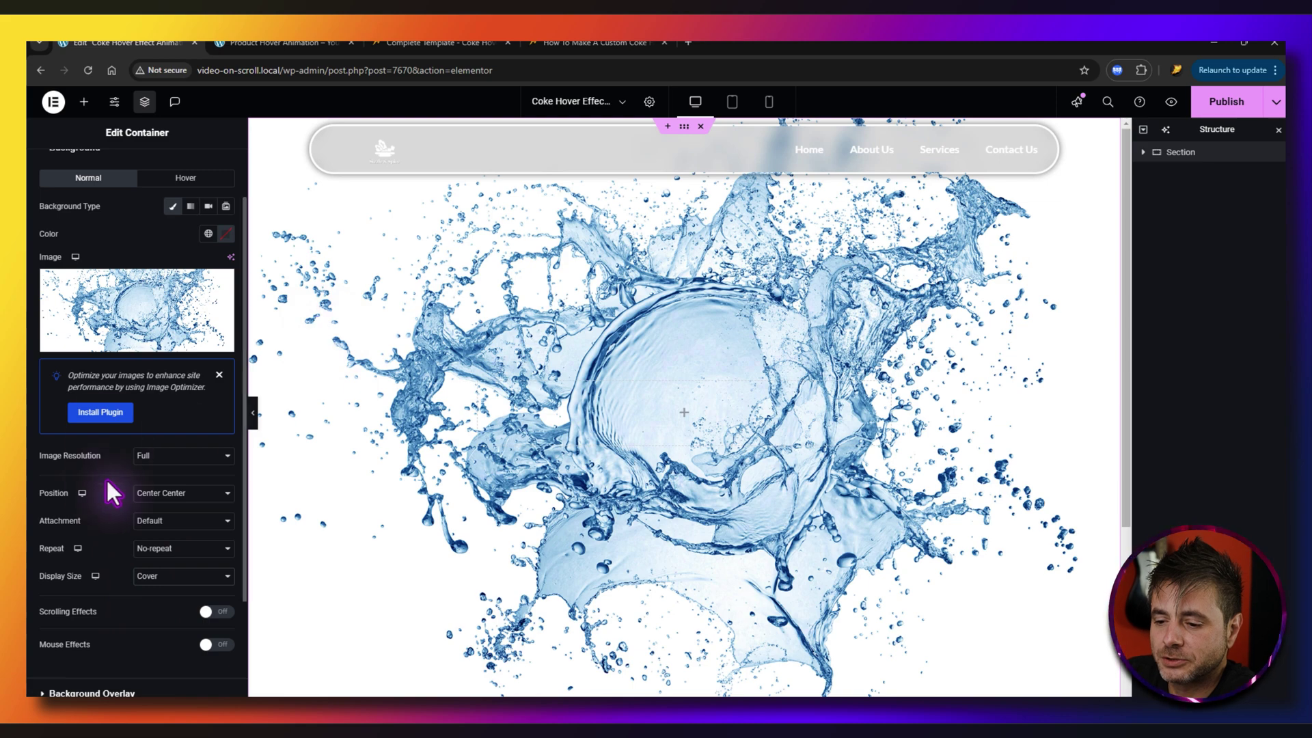
Step: Add a classic background overlay in white (#FFFFFF) to the section and raise its opacity to fade the water splash image
{"action": "scroll", "coordinate": [108, 492], "scroll_direction": "down", "scroll_amount": 3}
{"action": "left_click", "coordinate": [97, 549]}
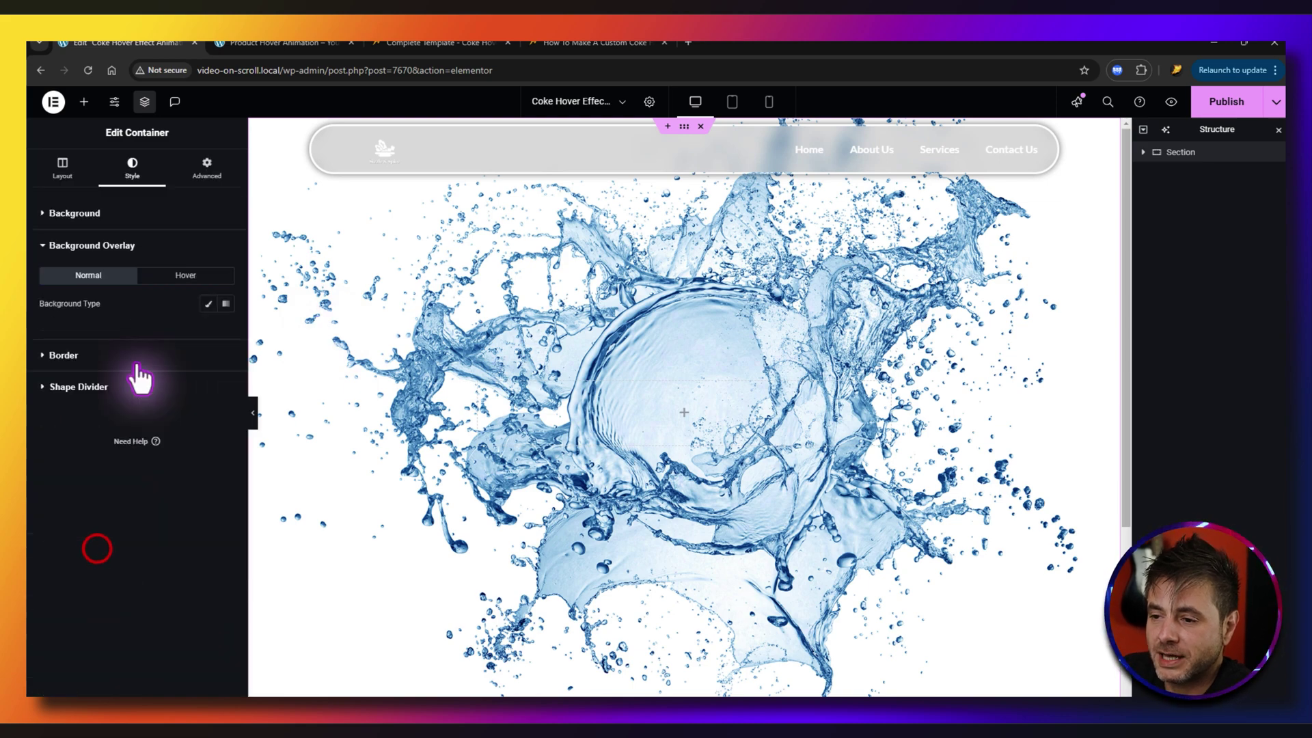
{"action": "left_click", "coordinate": [208, 303]}
{"action": "left_click", "coordinate": [224, 331]}
{"action": "left_click_drag", "start_coordinate": [233, 414], "coordinate": [123, 337]}
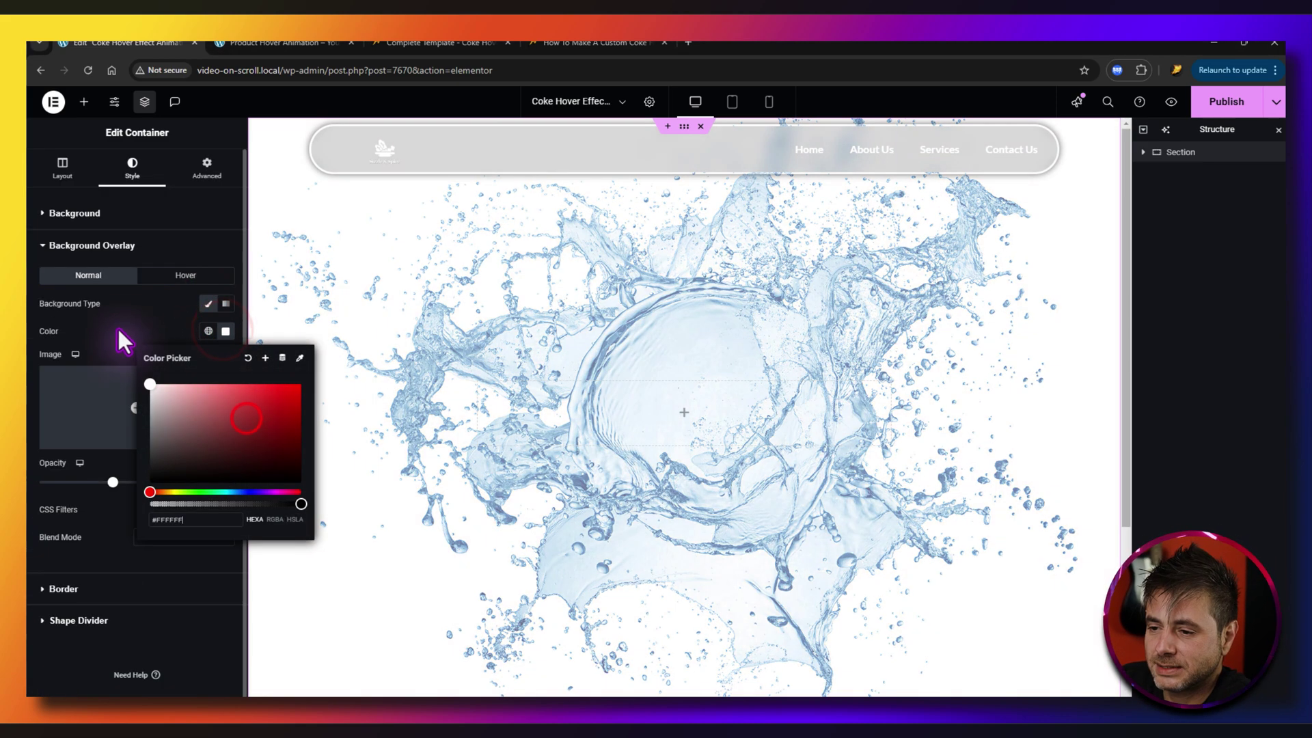
{"action": "left_click_drag", "start_coordinate": [122, 482], "coordinate": [145, 490]}
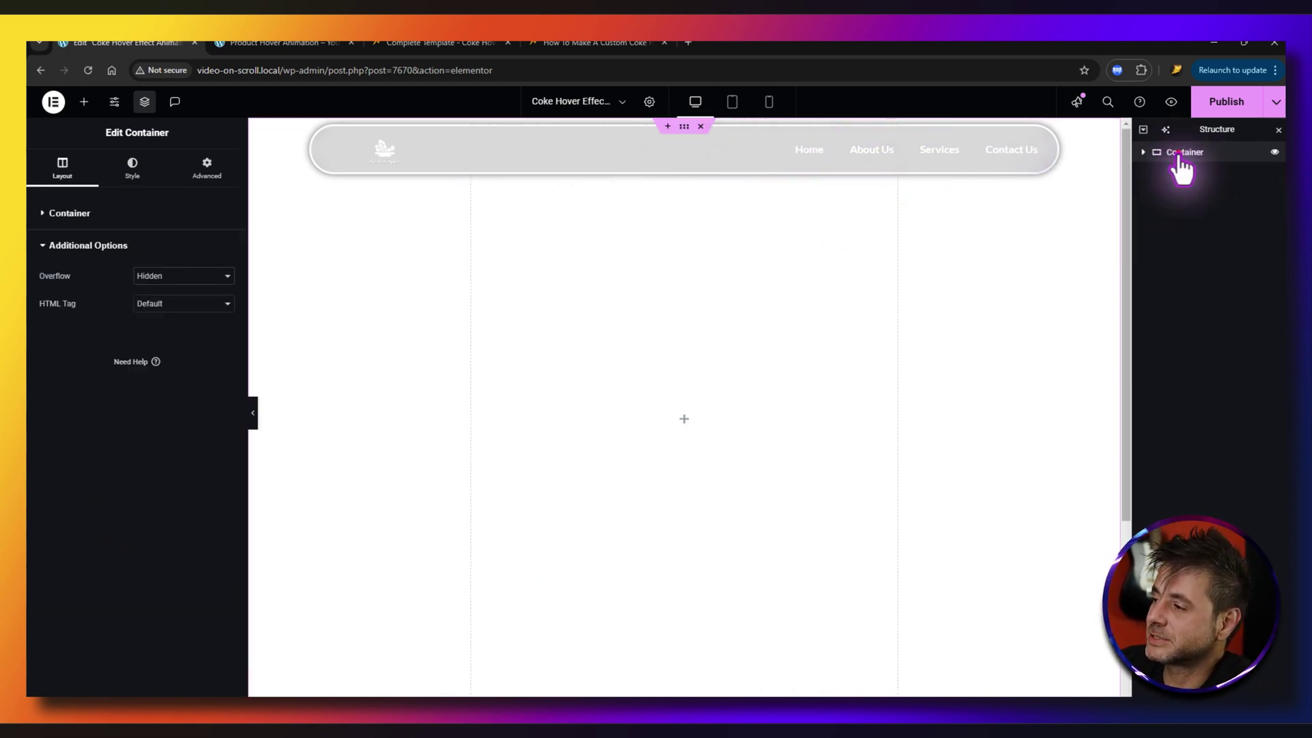
Step: Rename the outer container as Section and the container nested inside it as Trigger
{"action": "double_click", "coordinate": [1178, 157]}
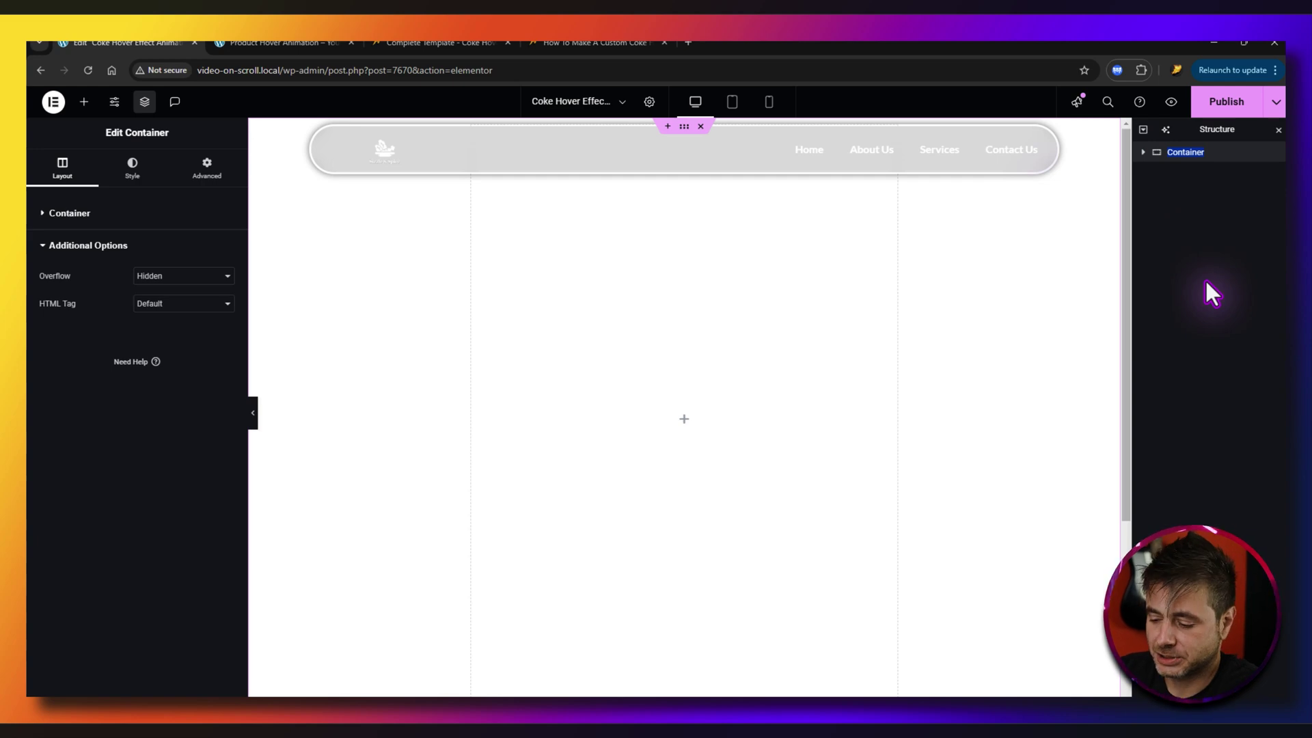
{"action": "type", "text": "Section"}
{"action": "key", "text": "Return"}
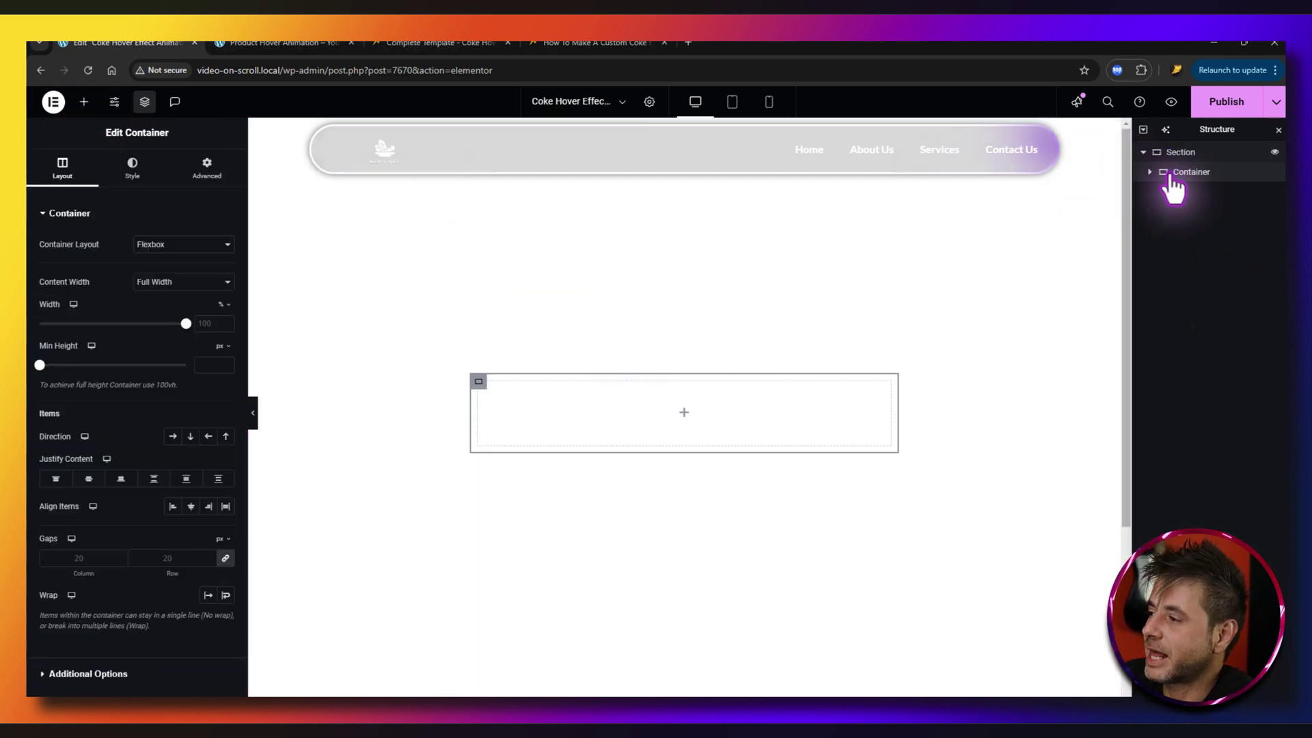
{"action": "double_click", "coordinate": [1170, 175]}
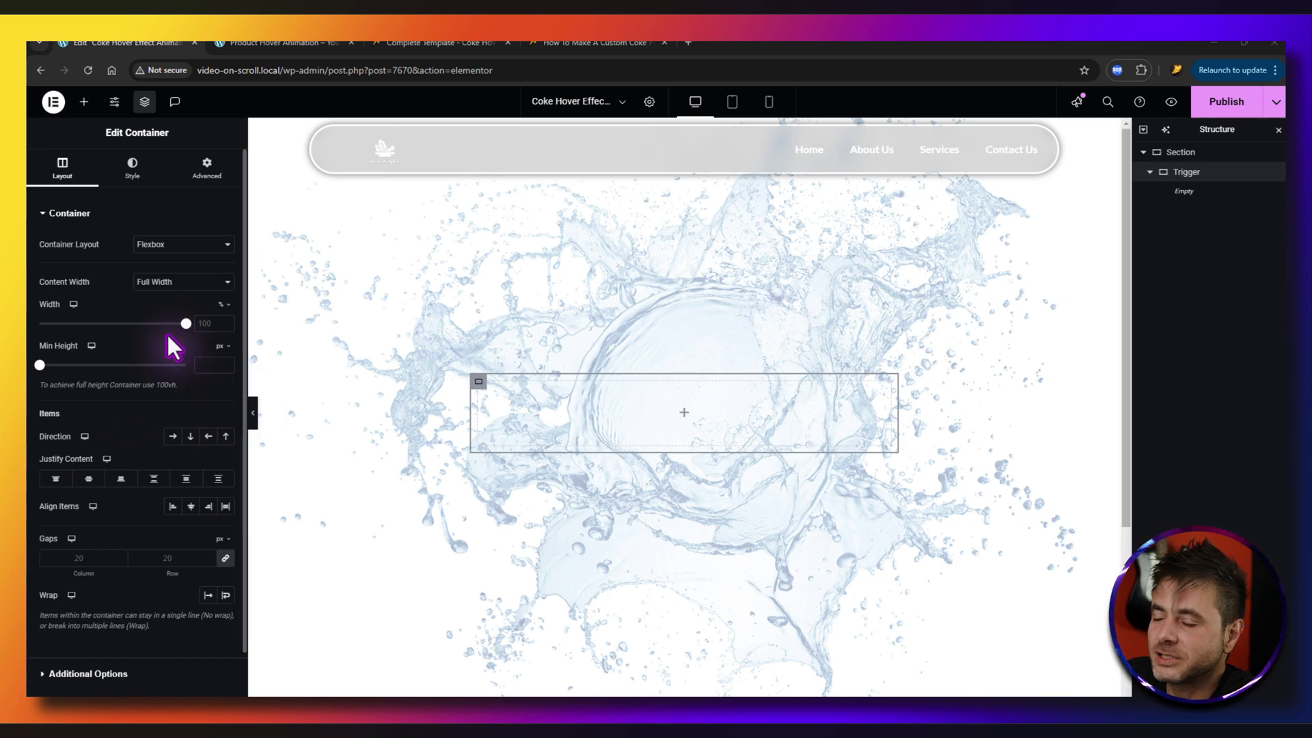
Step: Unlink the Trigger container's padding values and set them to 75 top, 25 right, 75 bottom and 25 left, in px
{"action": "scroll", "coordinate": [115, 388], "scroll_direction": "down", "scroll_amount": 1}
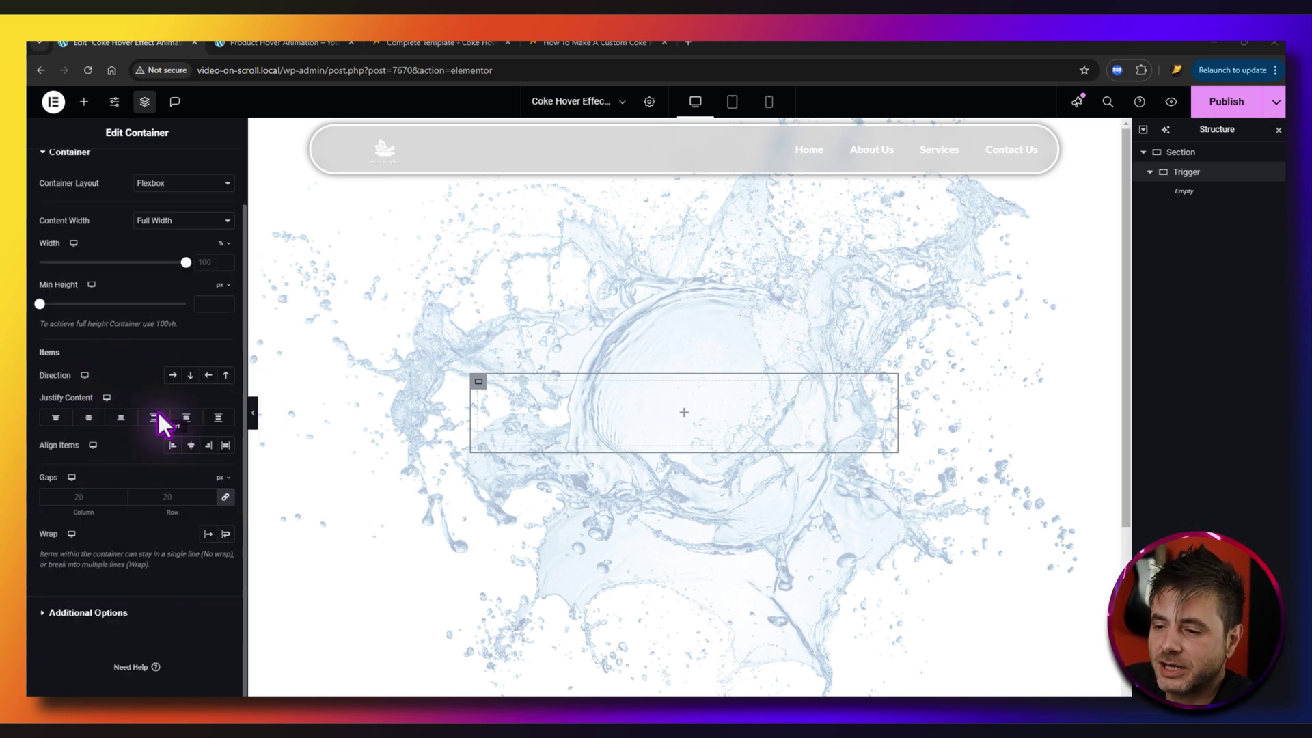
{"action": "scroll", "coordinate": [116, 464], "scroll_direction": "up", "scroll_amount": 1}
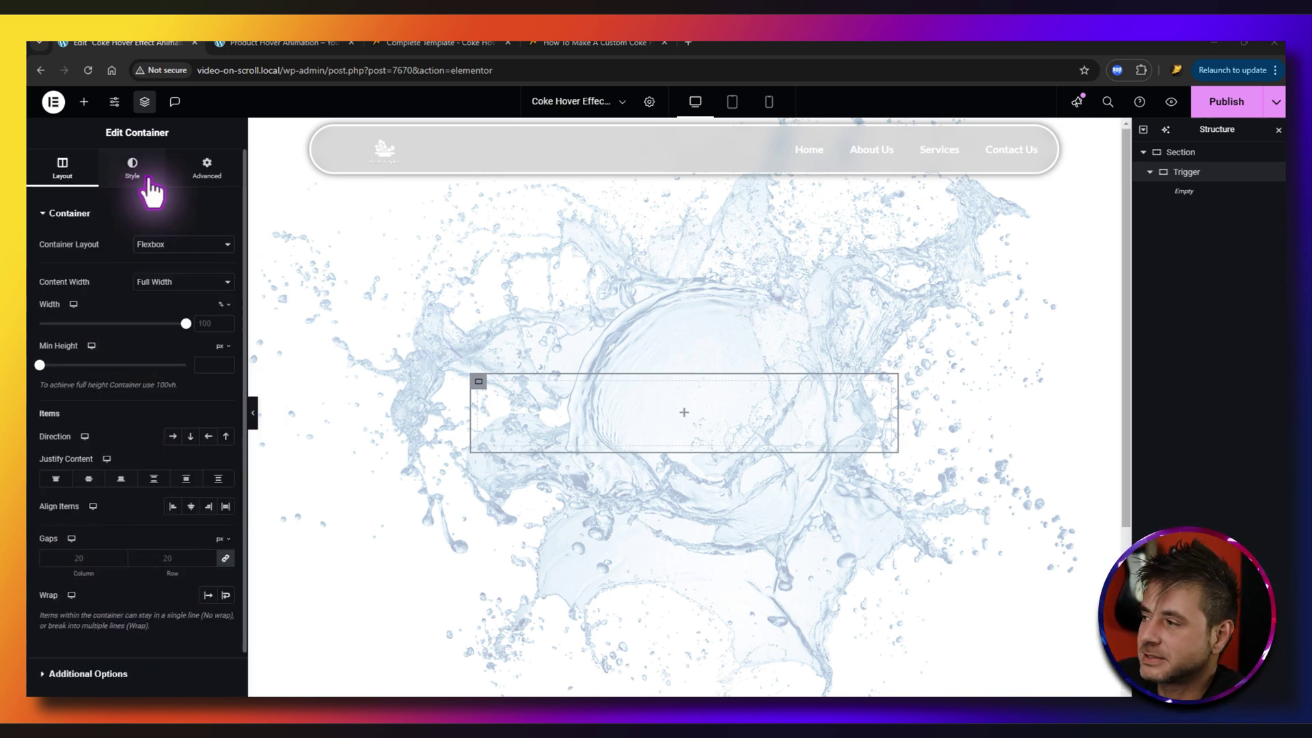
{"action": "left_click", "coordinate": [198, 170]}
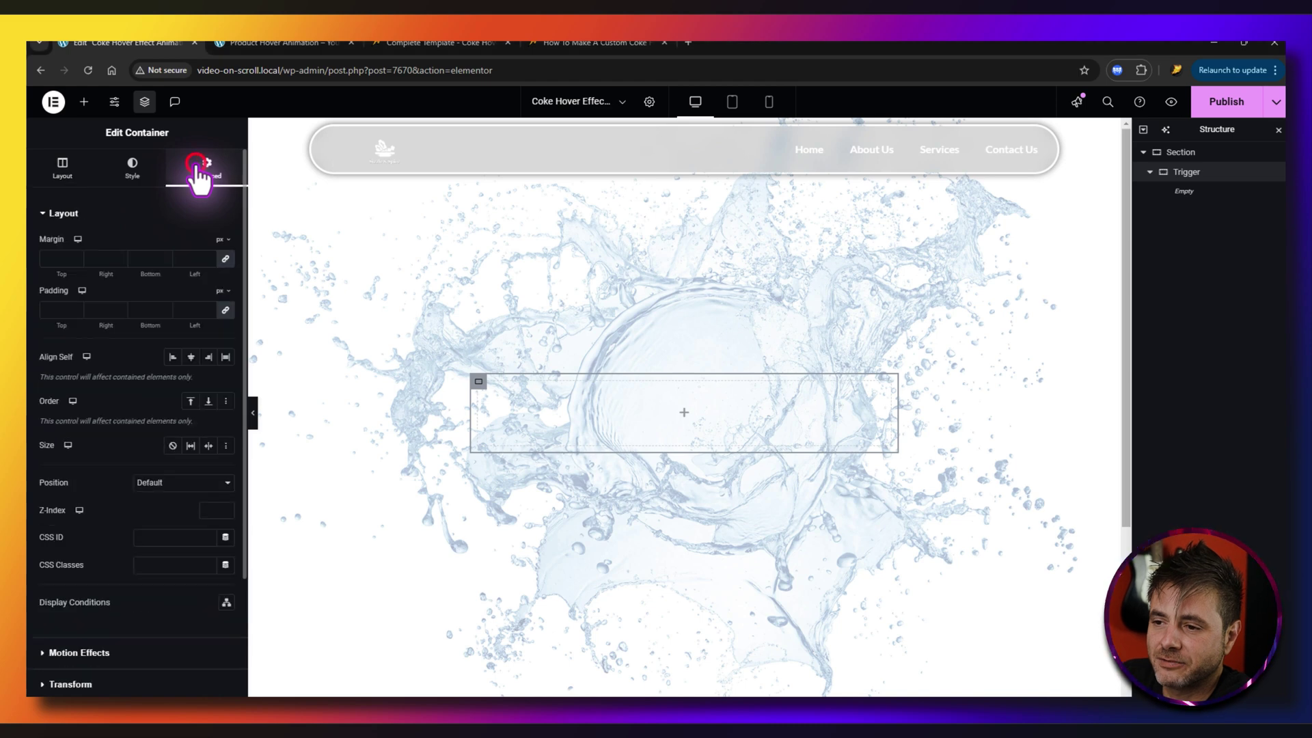
{"action": "left_click", "coordinate": [226, 310]}
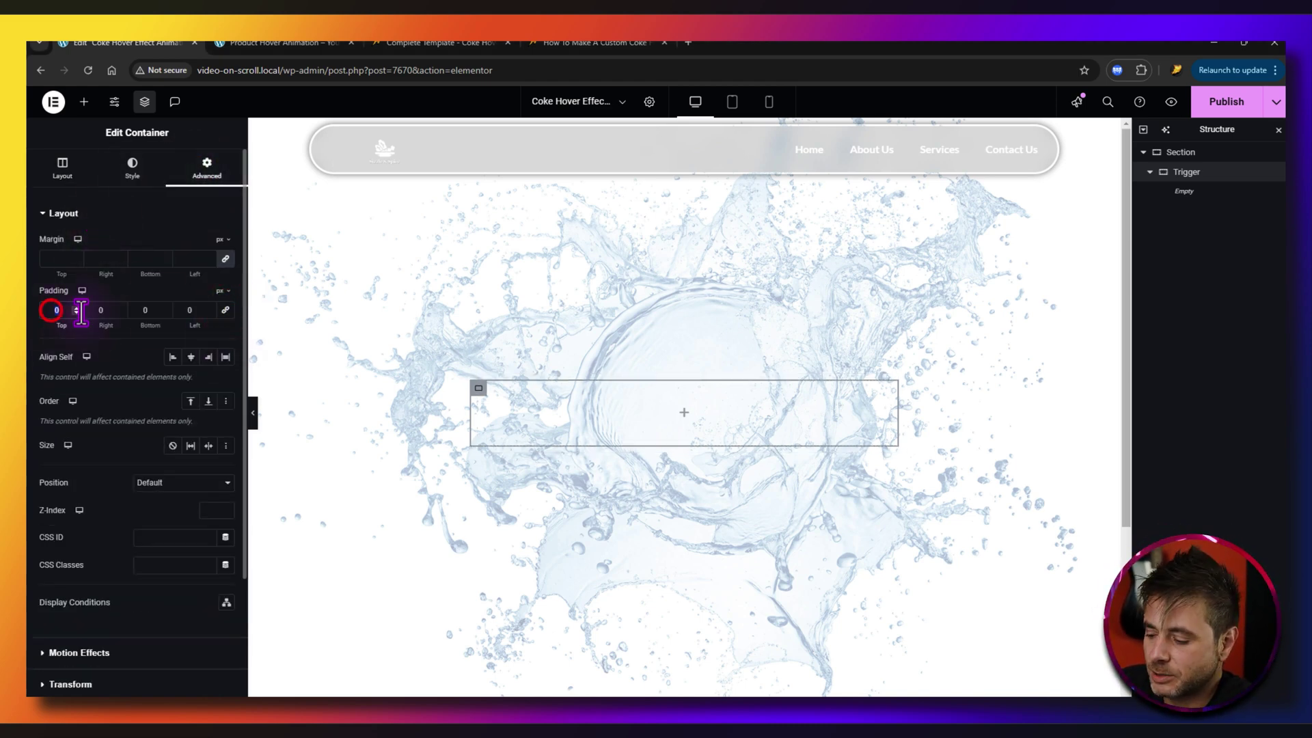
{"action": "type", "text": "75"}
{"action": "left_click", "coordinate": [103, 311]}
{"action": "type", "text": "25"}
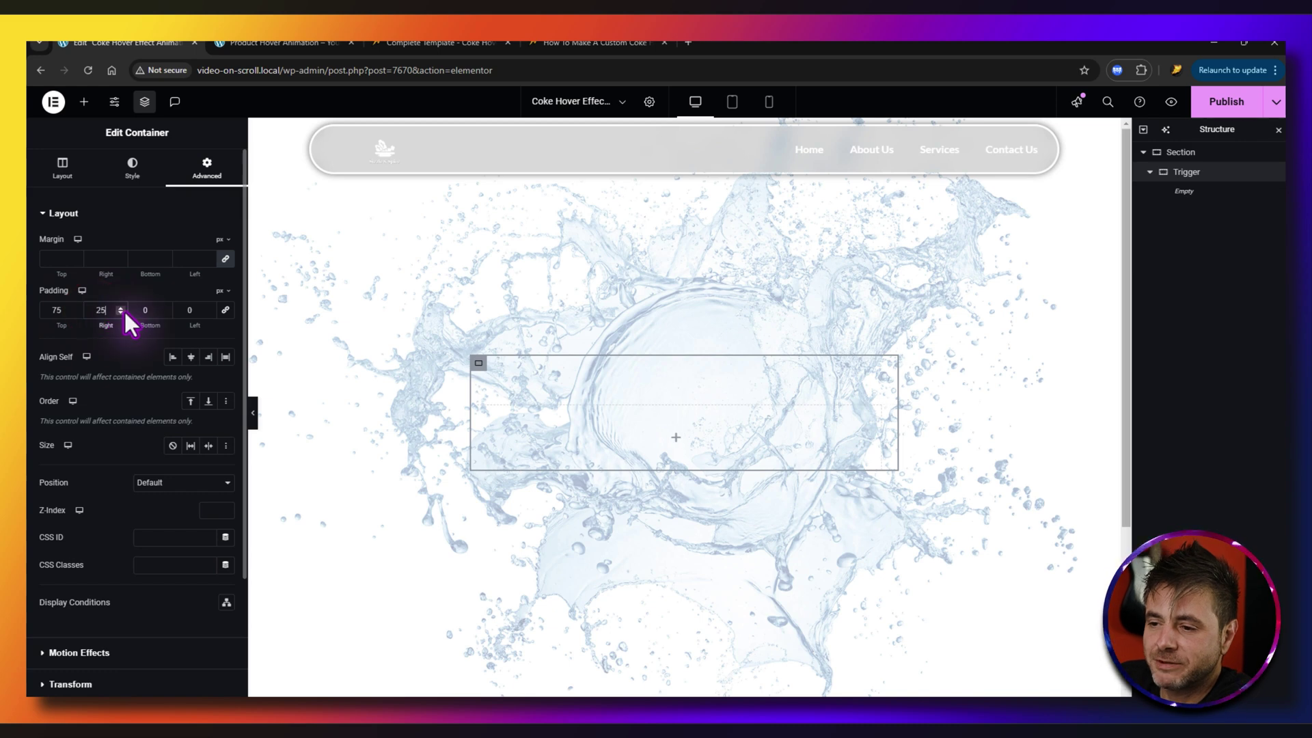
{"action": "left_click", "coordinate": [136, 308]}
{"action": "type", "text": "75 "}
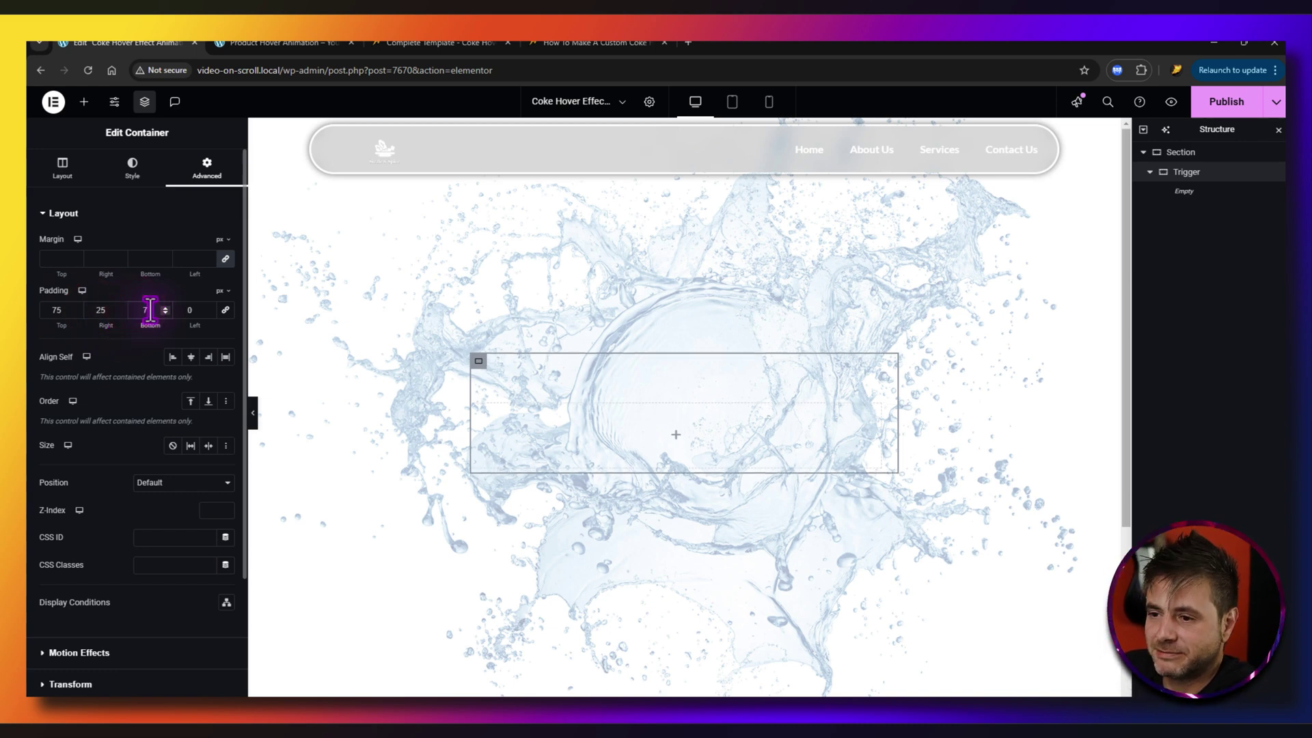
{"action": "type", "text": "25"}
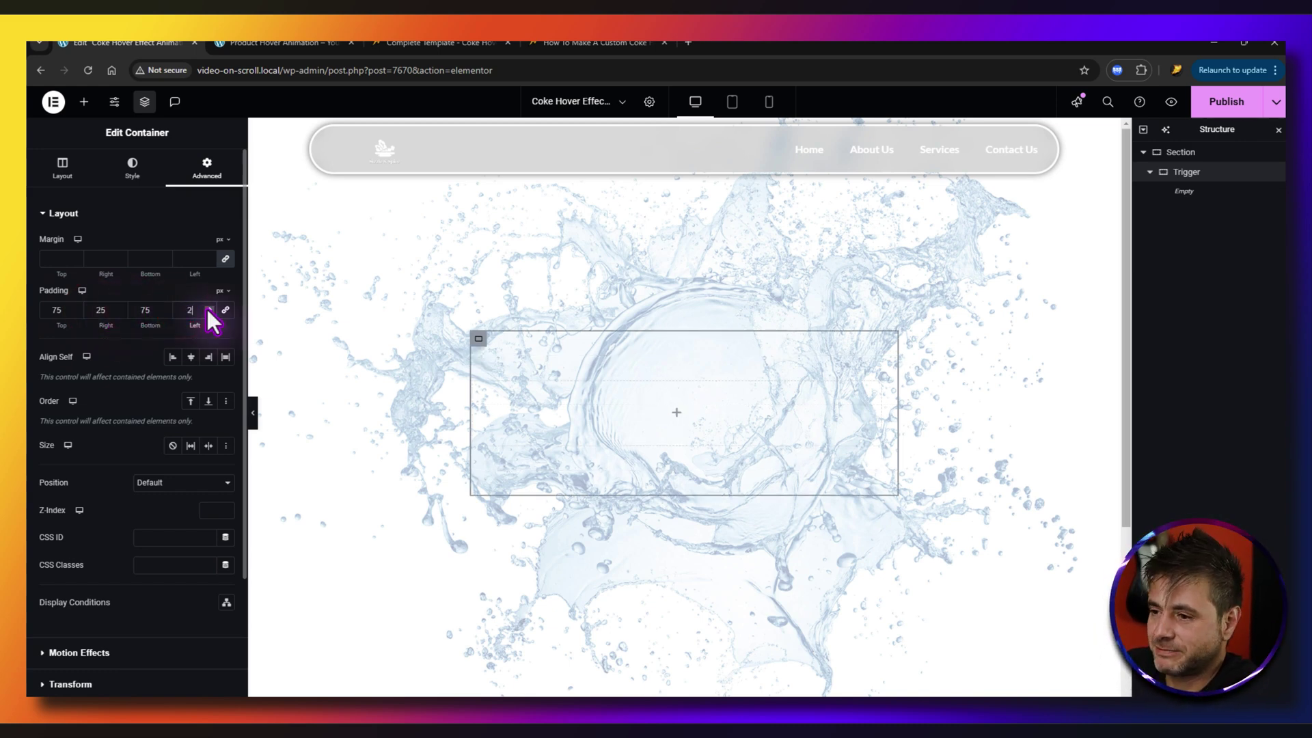
Step: Copy the class name reboot-container from the tutorial blog post and enter it as the Trigger container's CSS class
{"action": "left_click", "coordinate": [171, 564]}
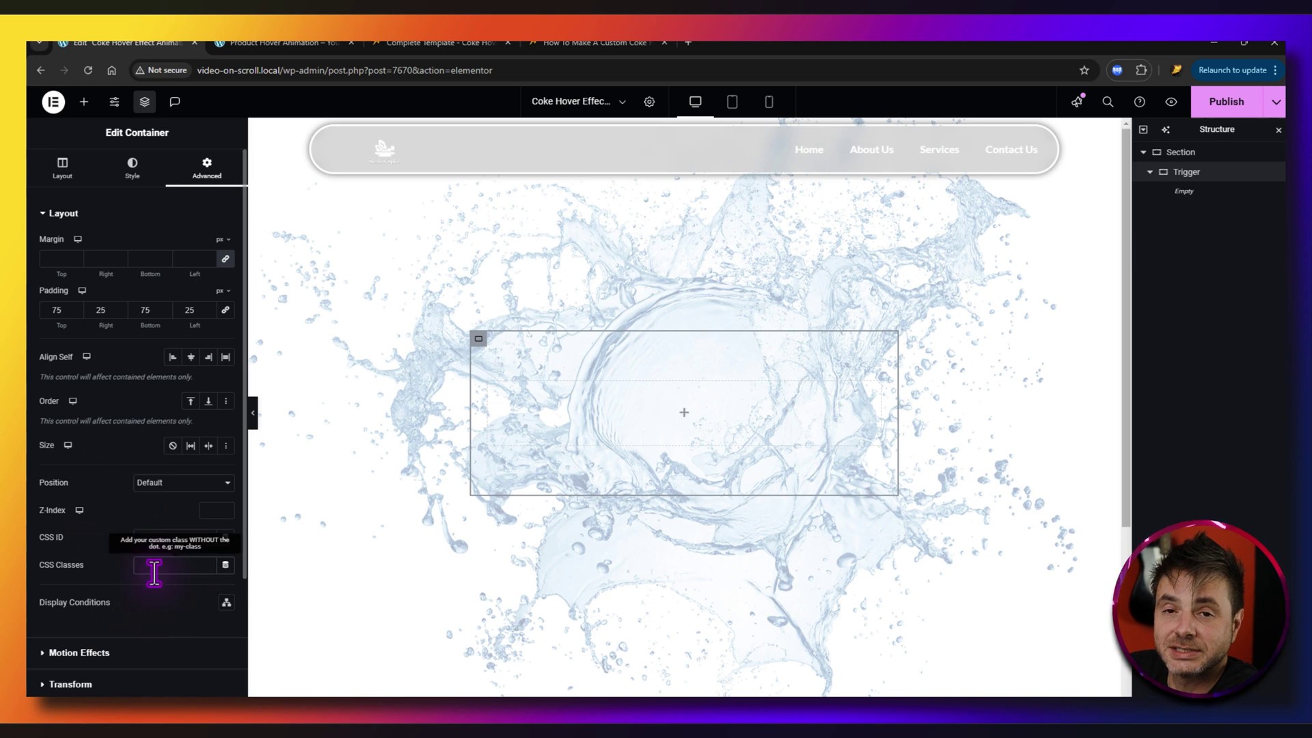
{"action": "left_click", "coordinate": [598, 43]}
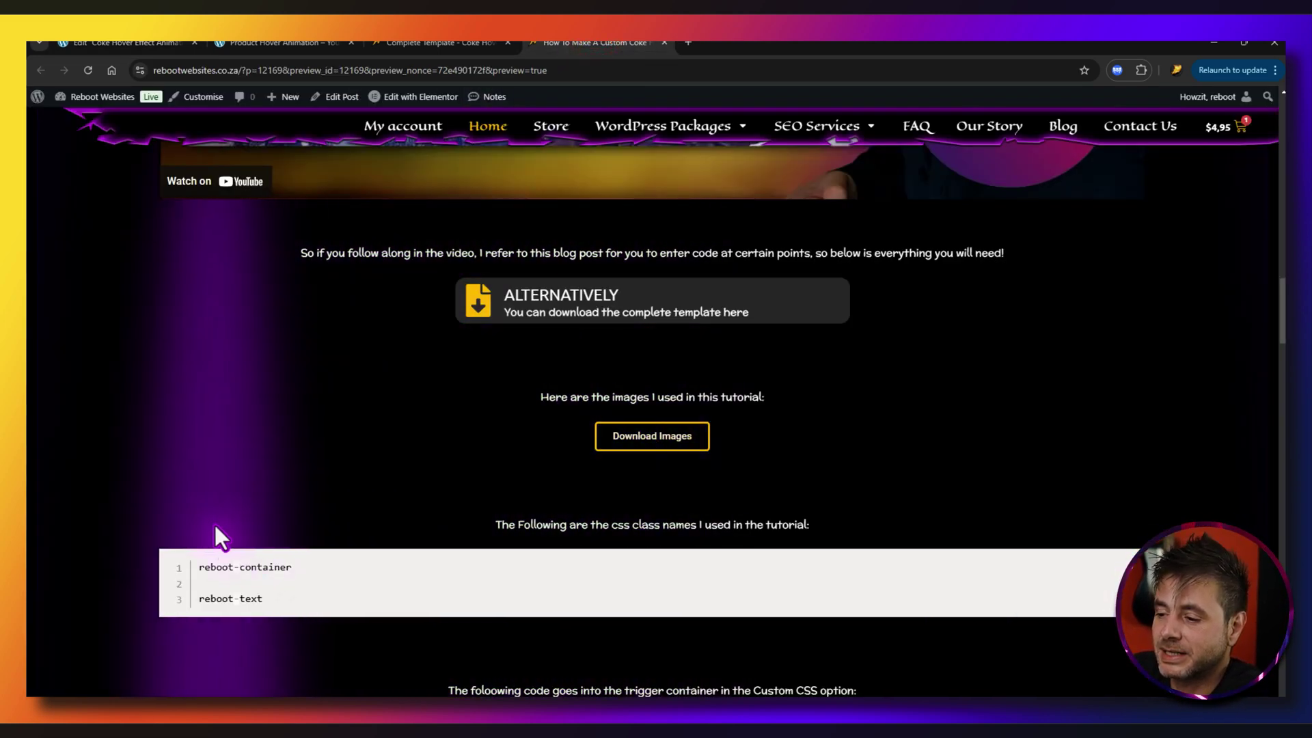
{"action": "scroll", "coordinate": [214, 533], "scroll_direction": "down", "scroll_amount": 1}
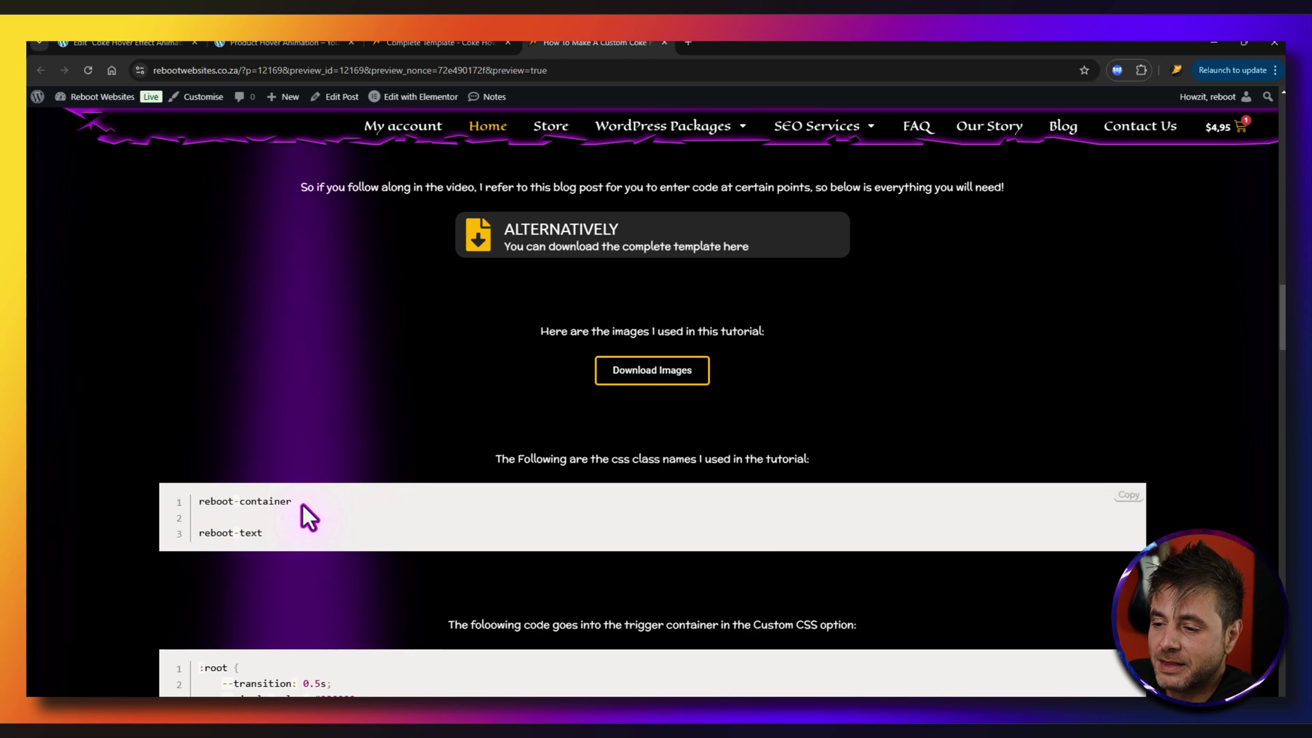
{"action": "left_click_drag", "start_coordinate": [301, 505], "coordinate": [200, 502]}
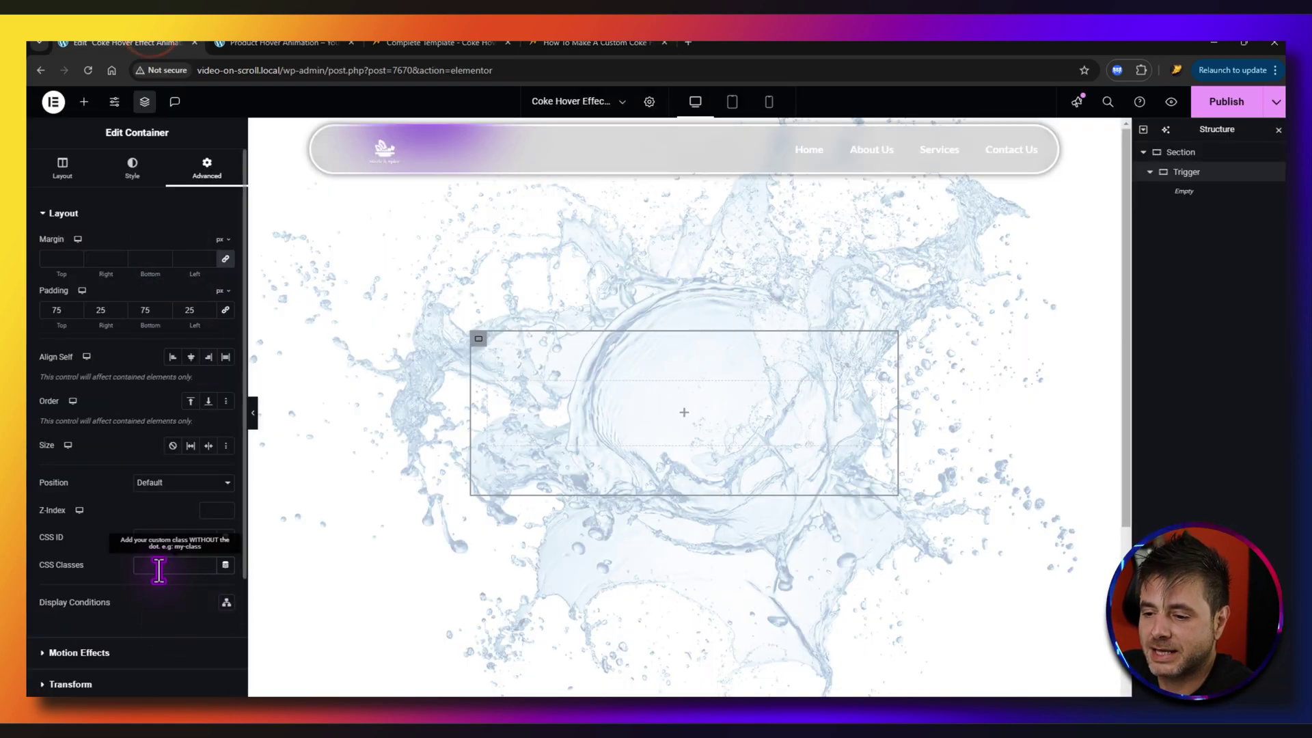
{"action": "left_click", "coordinate": [159, 564]}
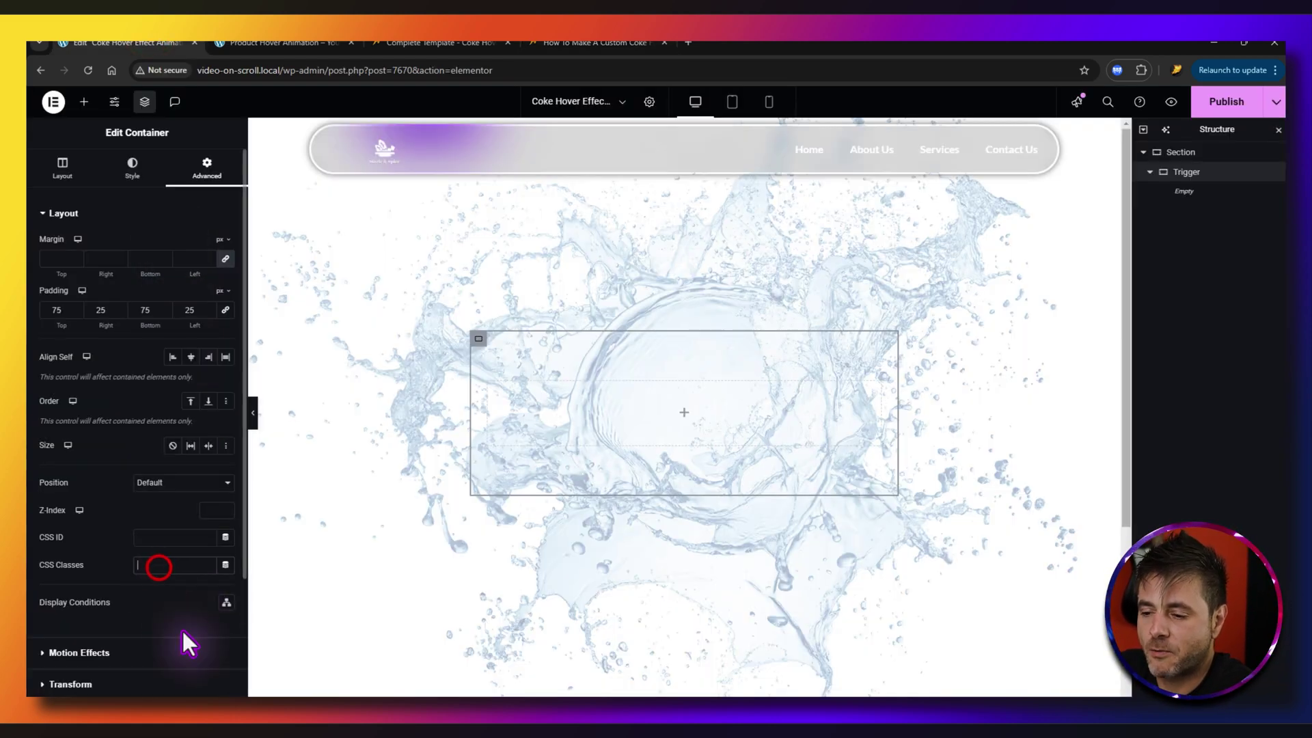
{"action": "type", "text": "reboot-container"}
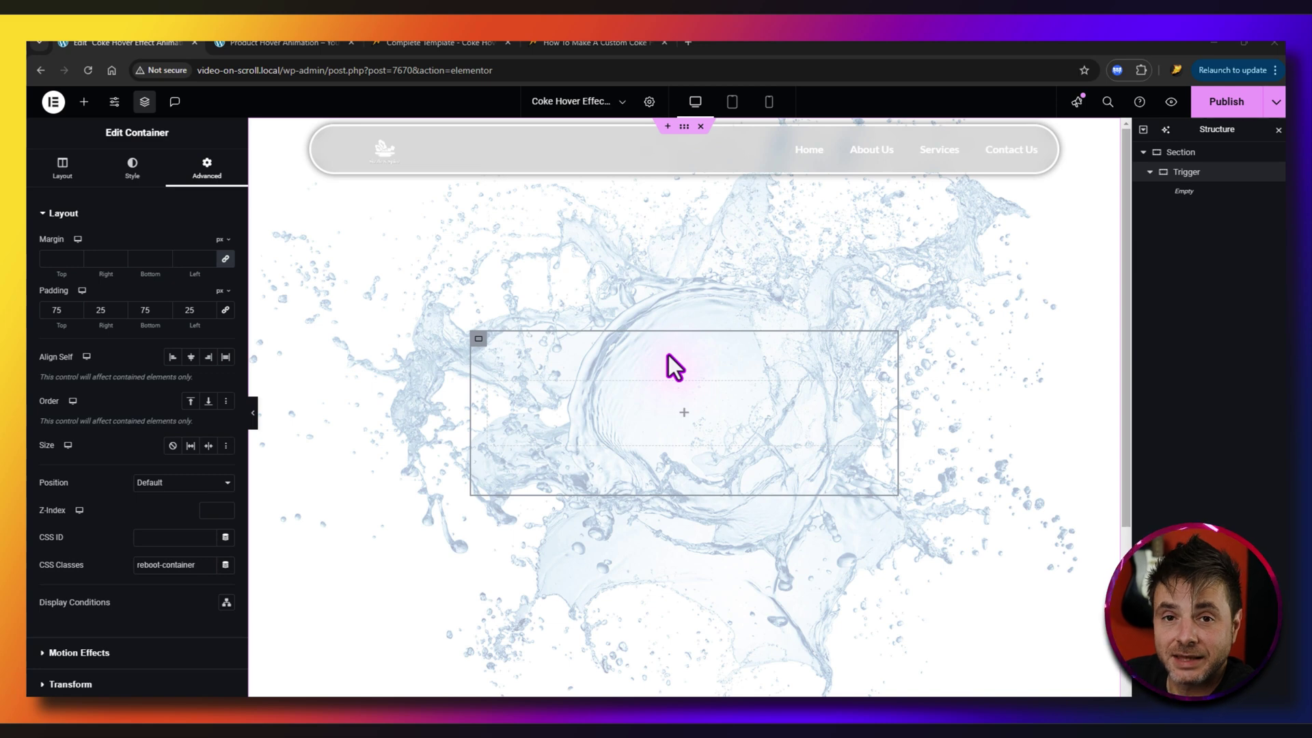
Step: Add an Image widget inside the Trigger container and place a new container directly below the image
{"action": "left_click", "coordinate": [80, 102]}
{"action": "left_click_drag", "start_coordinate": [185, 375], "coordinate": [686, 412]}
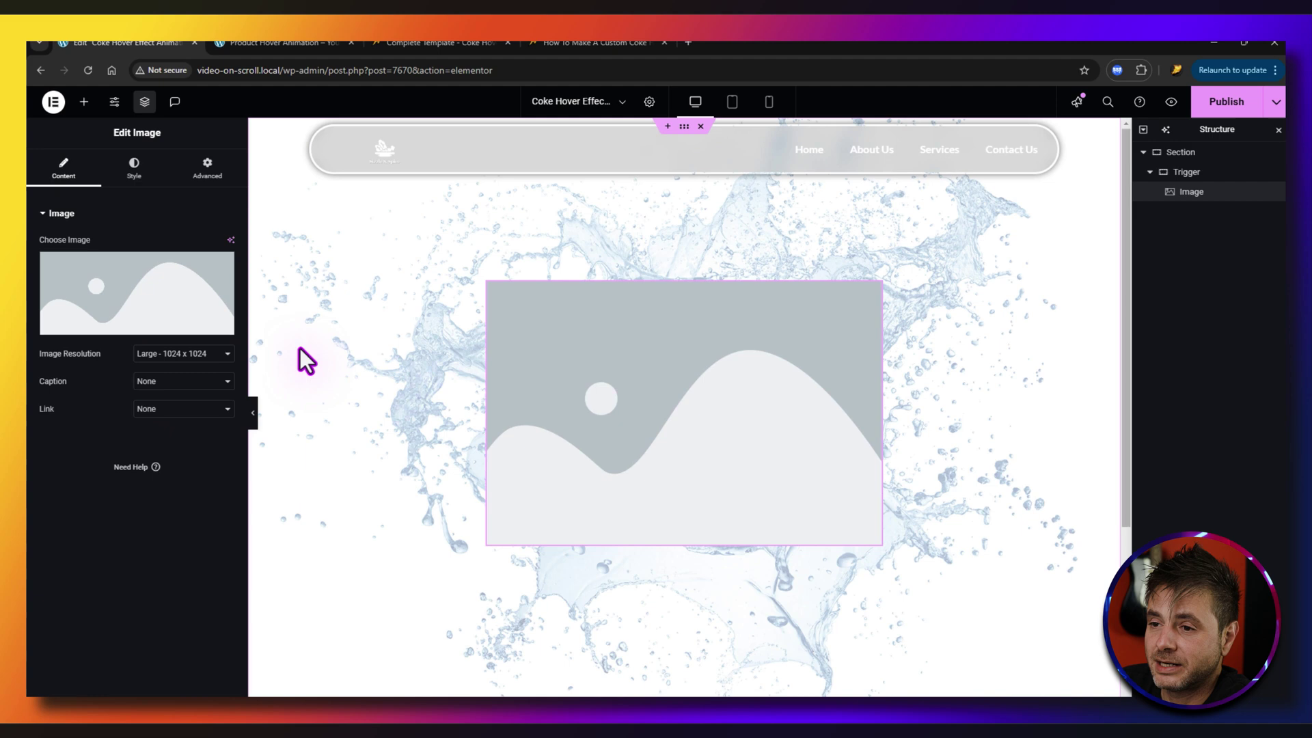
{"action": "left_click", "coordinate": [85, 103]}
{"action": "left_click_drag", "start_coordinate": [79, 269], "coordinate": [666, 469]}
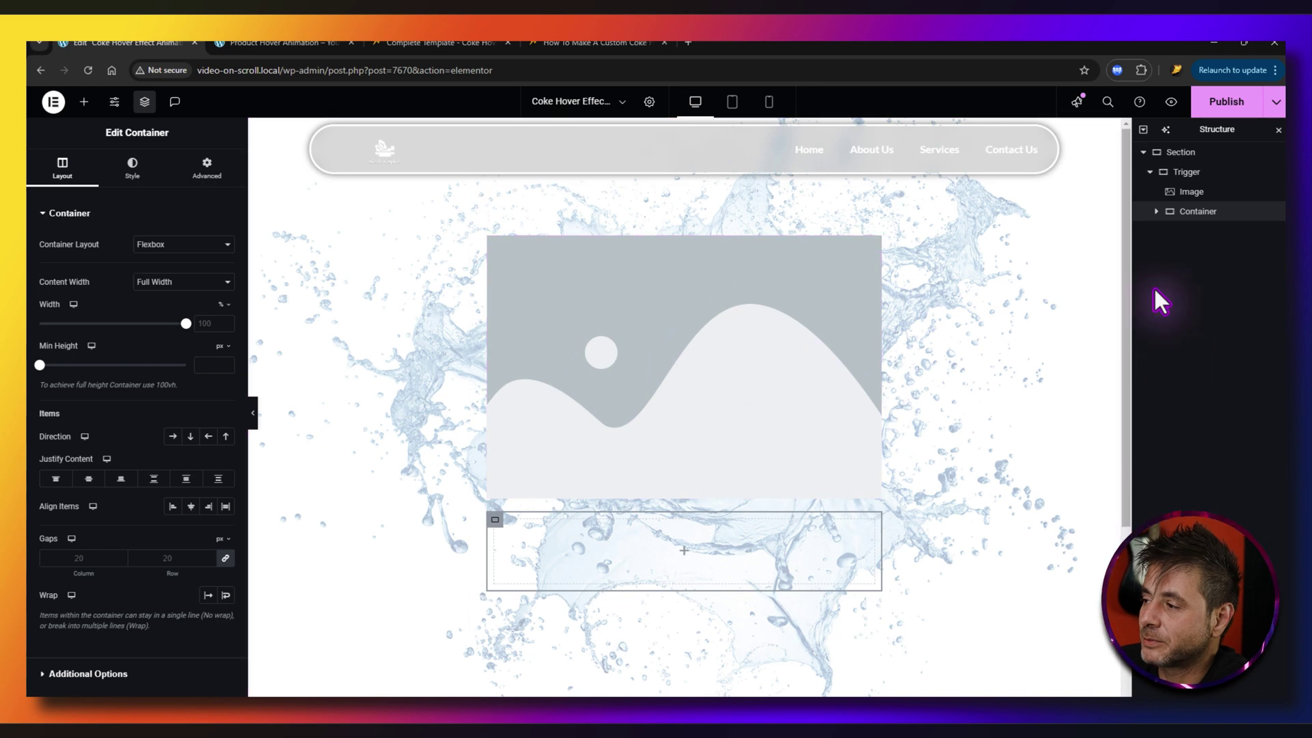
Step: Rename the new container below the image as Text Content
{"action": "double_click", "coordinate": [1190, 213]}
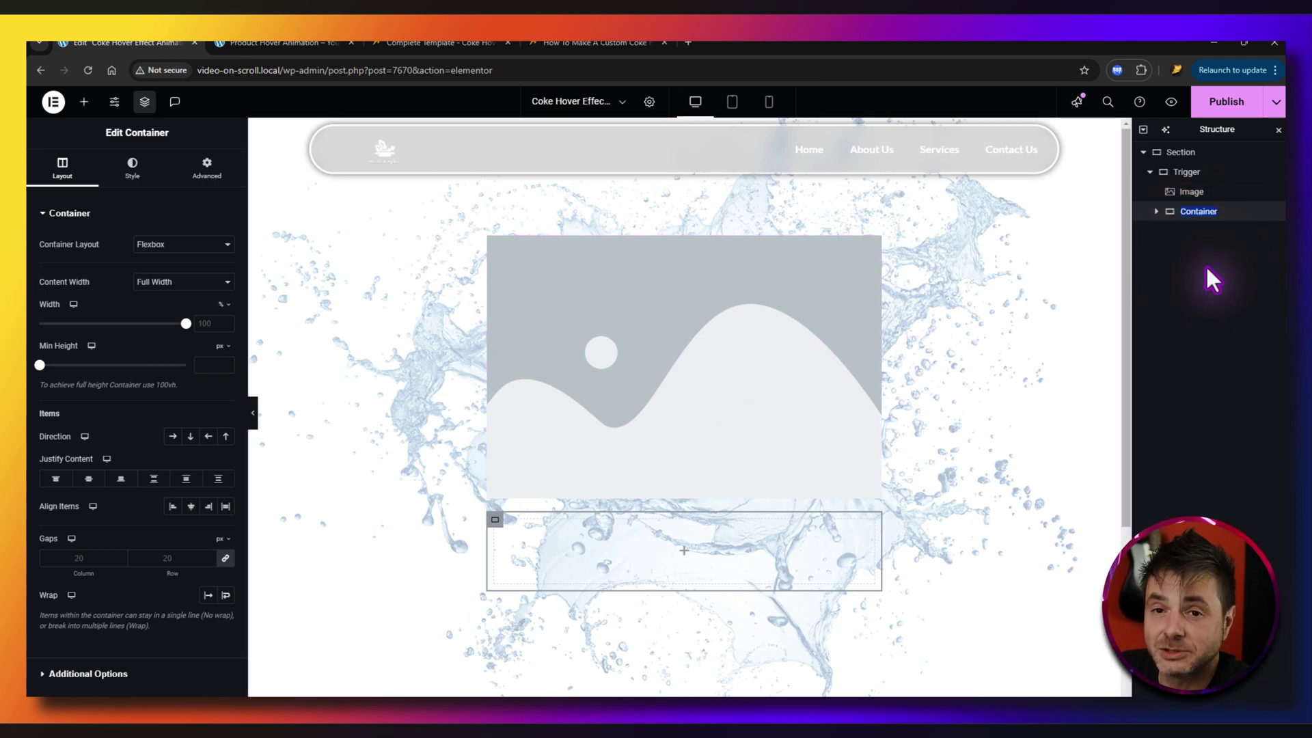
{"action": "type", "text": "Text Content"}
{"action": "key", "text": "Return"}
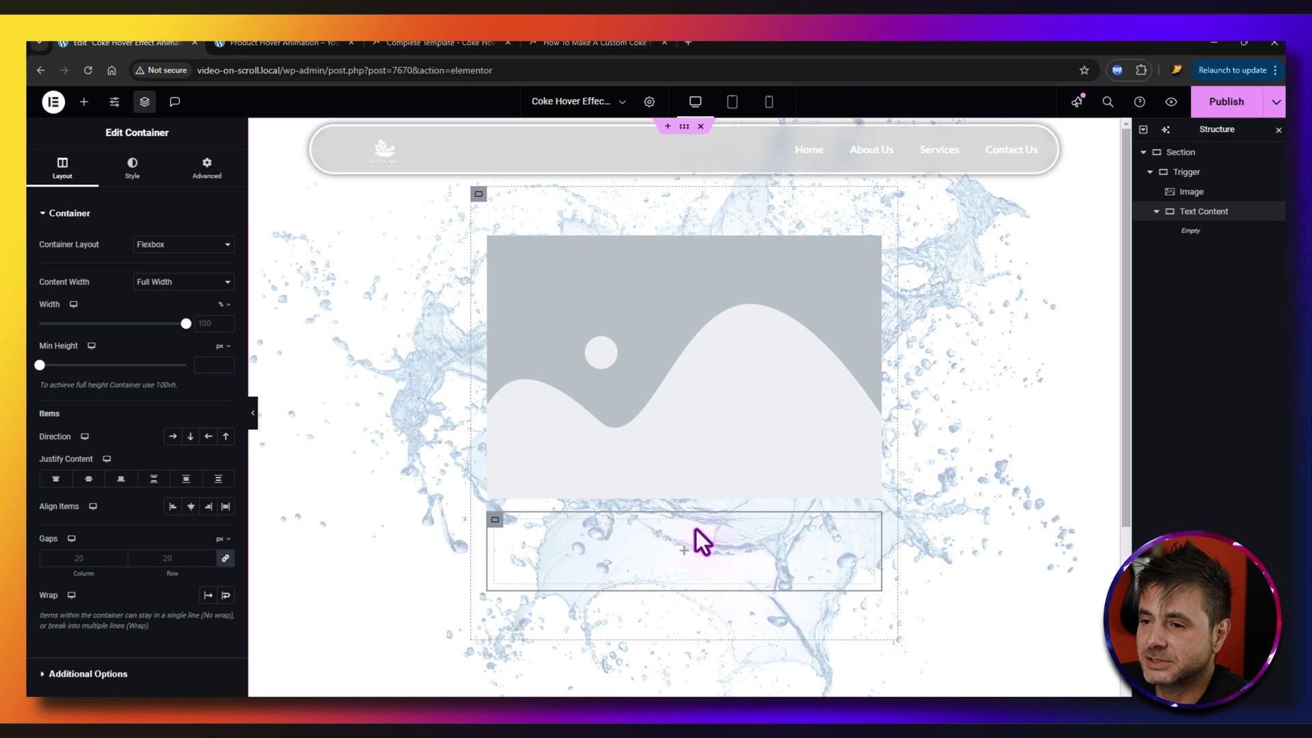
Step: Add a Heading widget inside Text Content and place a Text Editor and a Button widget below it
{"action": "left_click", "coordinate": [84, 102]}
{"action": "left_click", "coordinate": [82, 369]}
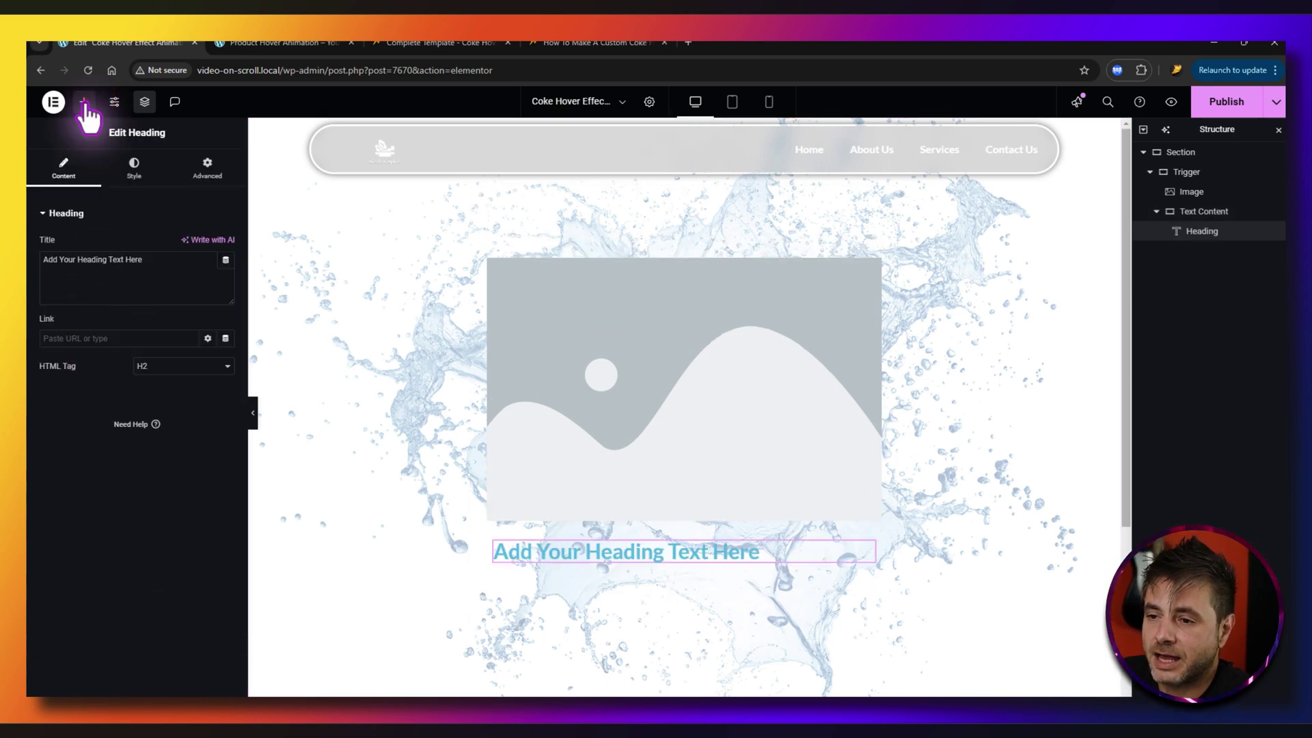
{"action": "left_click", "coordinate": [84, 102]}
{"action": "left_click_drag", "start_coordinate": [84, 441], "coordinate": [540, 559]}
{"action": "left_click", "coordinate": [84, 102]}
{"action": "left_click_drag", "start_coordinate": [85, 503], "coordinate": [618, 616]}
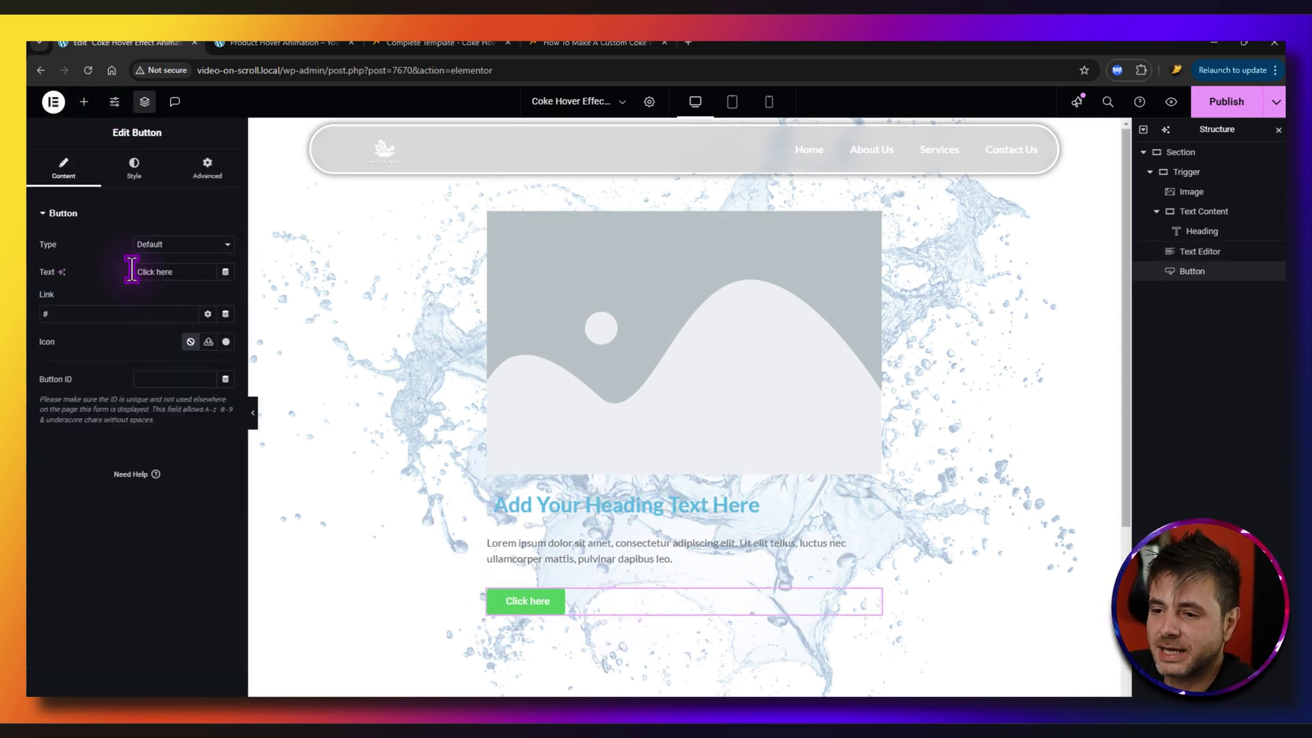
Step: Change the button's label to Read More and style it with black text on a white background
{"action": "triple_click", "coordinate": [177, 274]}
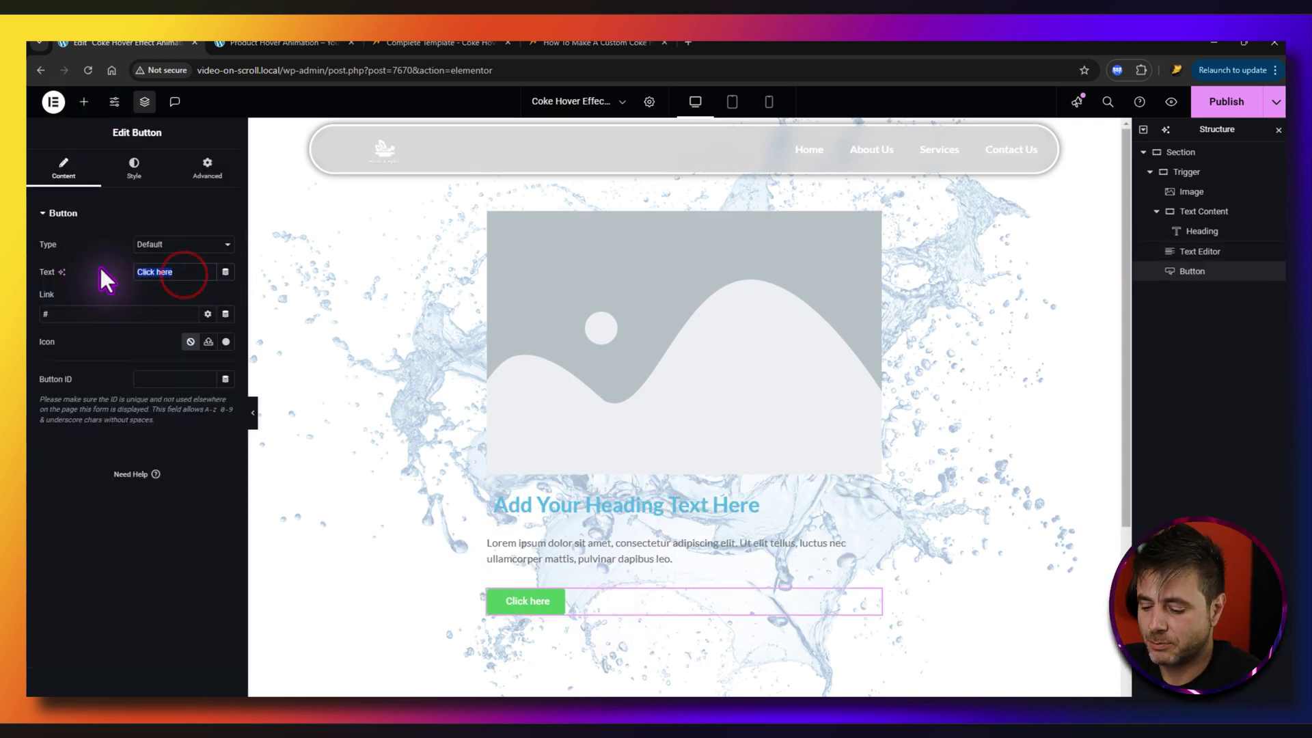
{"action": "type", "text": "Read More"}
{"action": "left_click", "coordinate": [130, 167]}
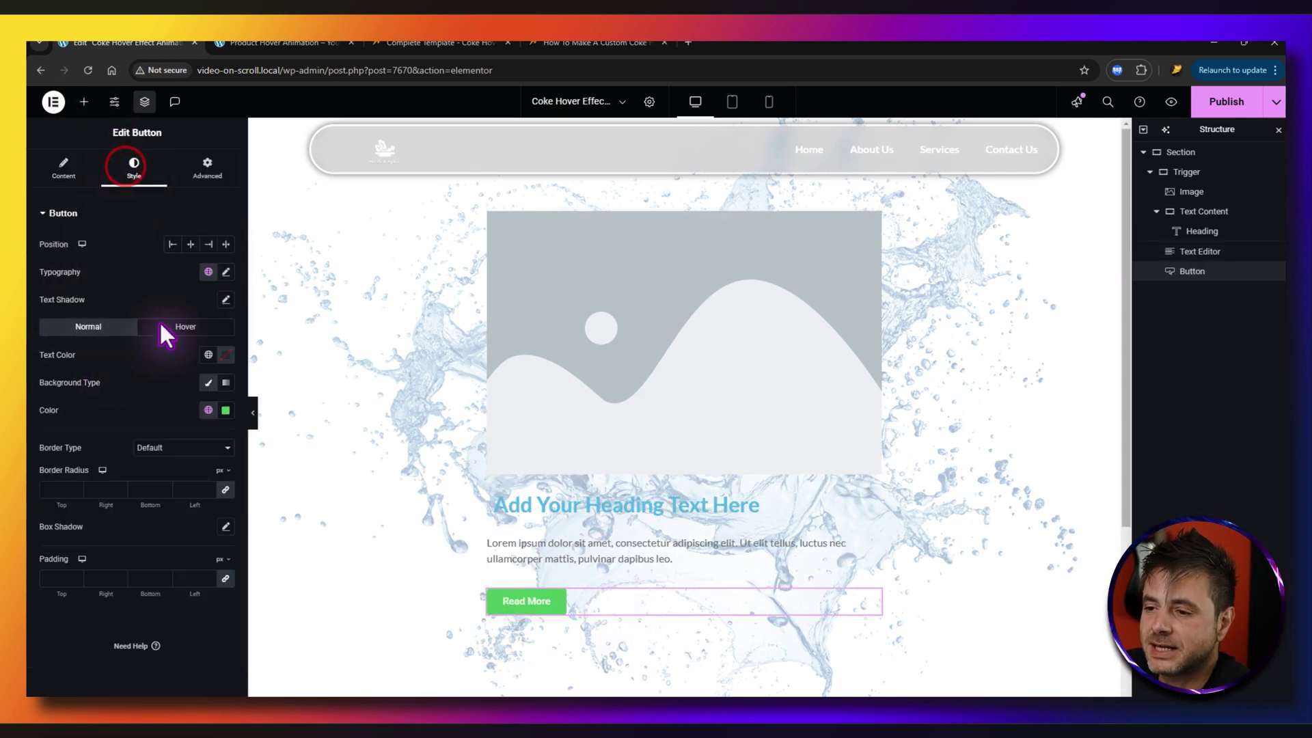
{"action": "left_click", "coordinate": [226, 354]}
{"action": "left_click", "coordinate": [105, 391]}
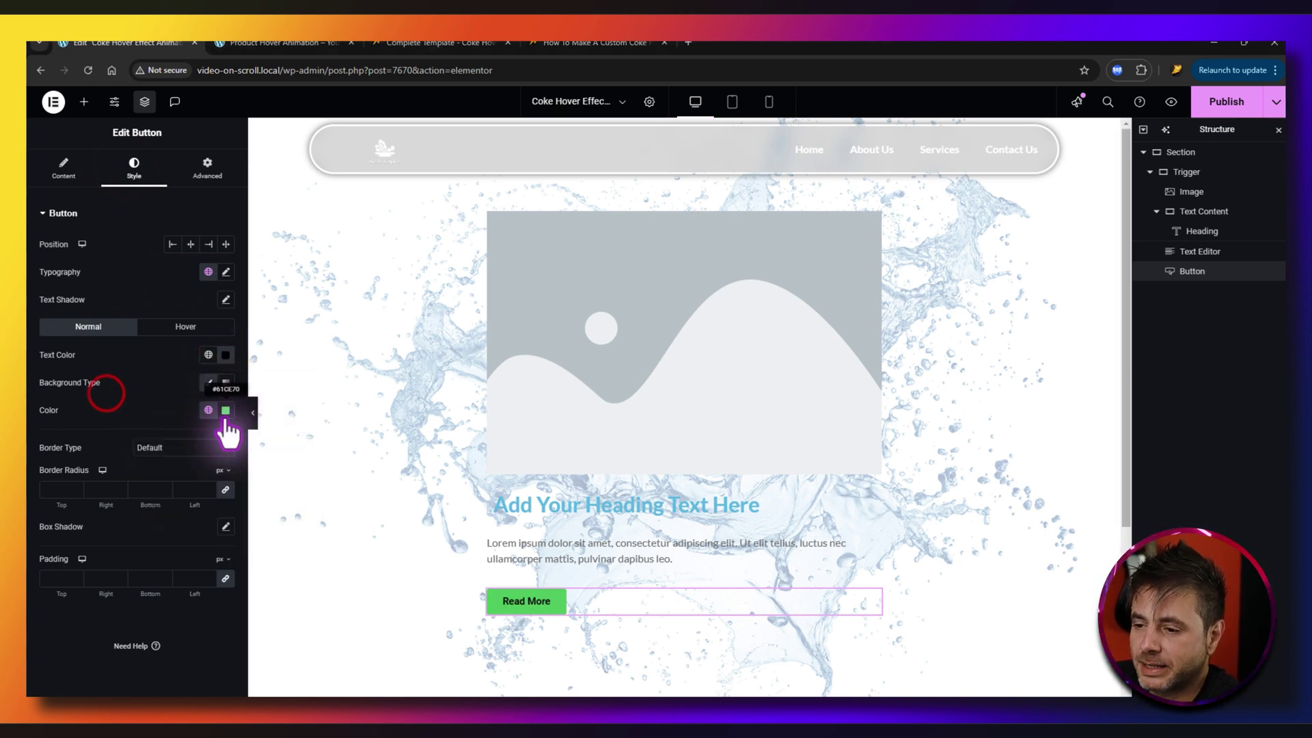
{"action": "left_click", "coordinate": [225, 410]}
{"action": "left_click", "coordinate": [173, 487]}
{"action": "left_click_drag", "start_coordinate": [172, 487], "coordinate": [140, 405]}
{"action": "left_click", "coordinate": [137, 390]}
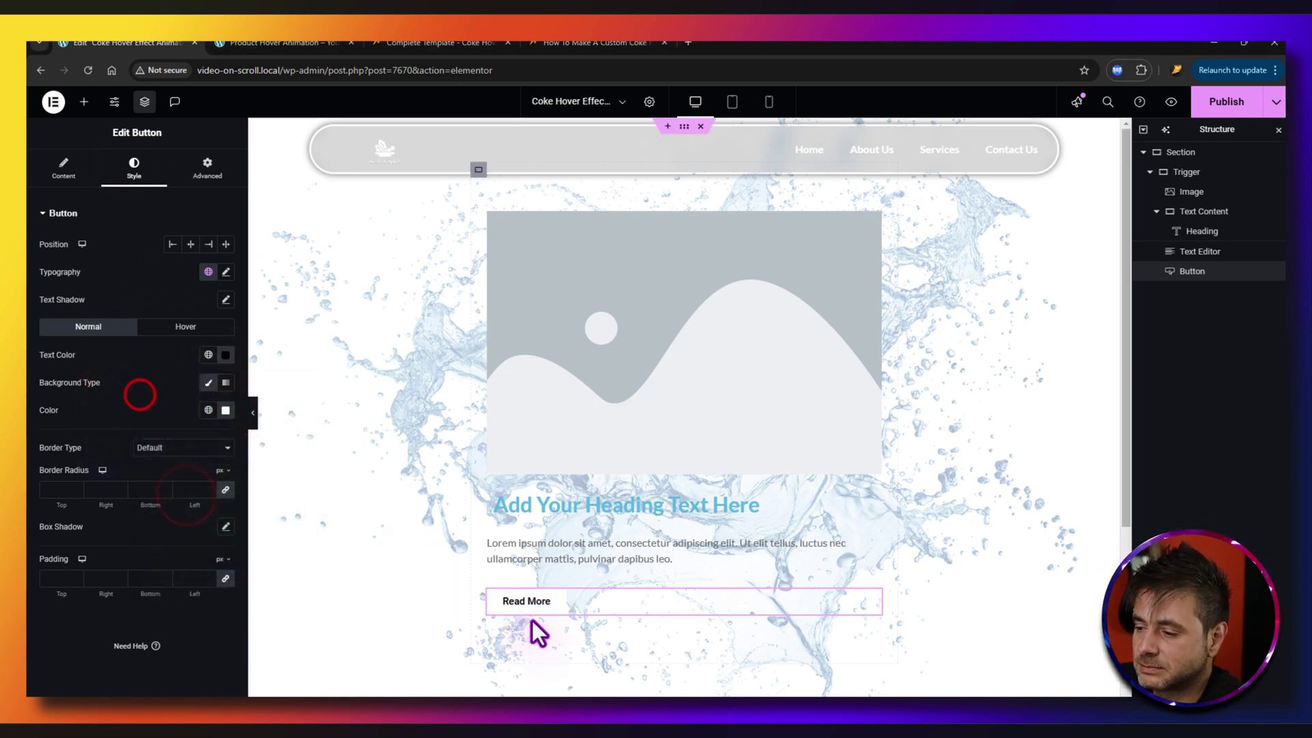
Step: Set the Text Editor paragraph's text color to white
{"action": "left_click", "coordinate": [529, 545]}
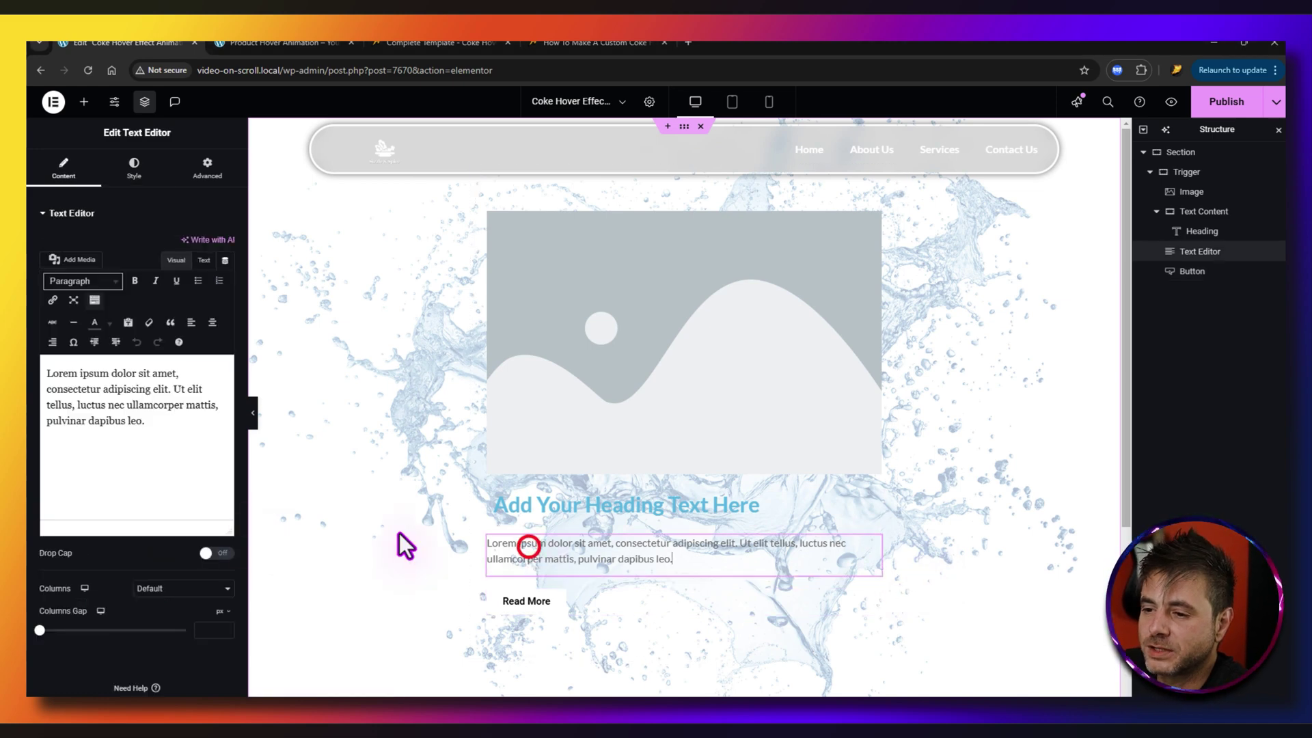
{"action": "left_click", "coordinate": [135, 171]}
{"action": "left_click", "coordinate": [224, 274]}
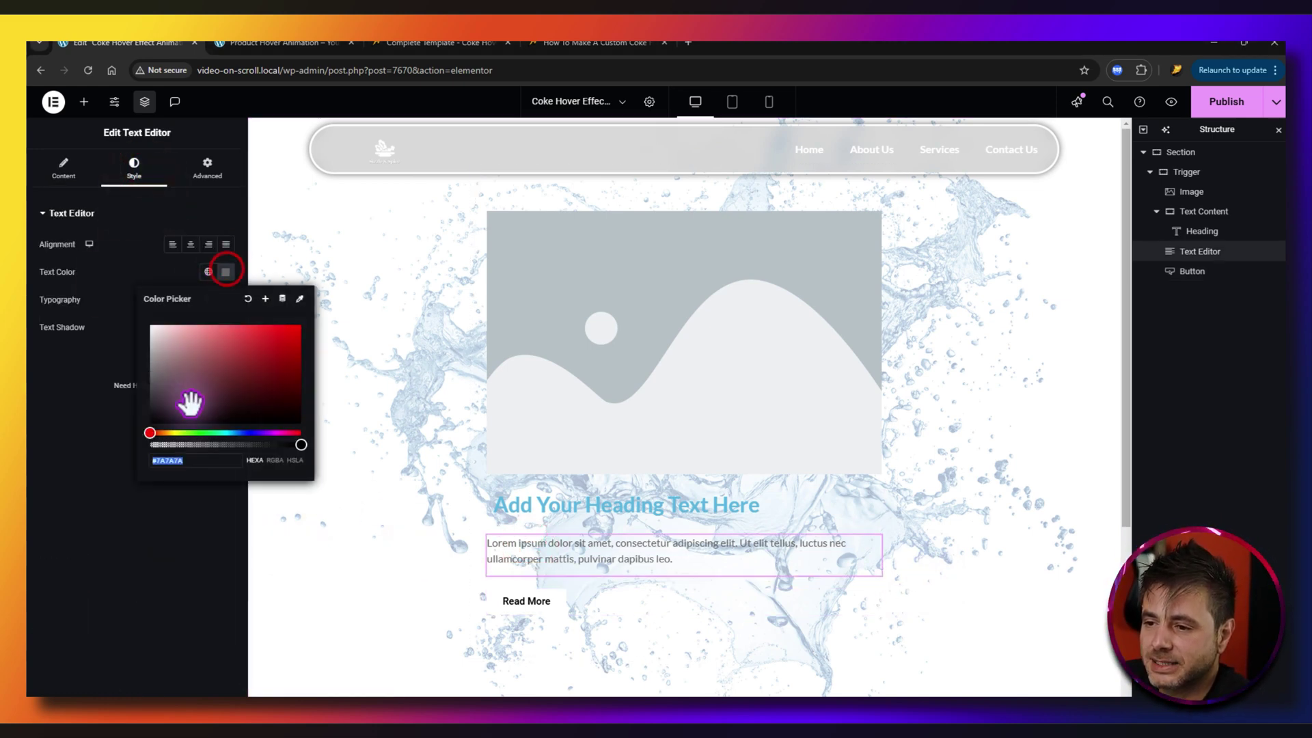
{"action": "left_click", "coordinate": [192, 403]}
{"action": "left_click", "coordinate": [114, 278]}
Step: Change the heading's title to Taste The Magic and set its text color to white (#FFFFFF)
{"action": "left_click", "coordinate": [507, 521]}
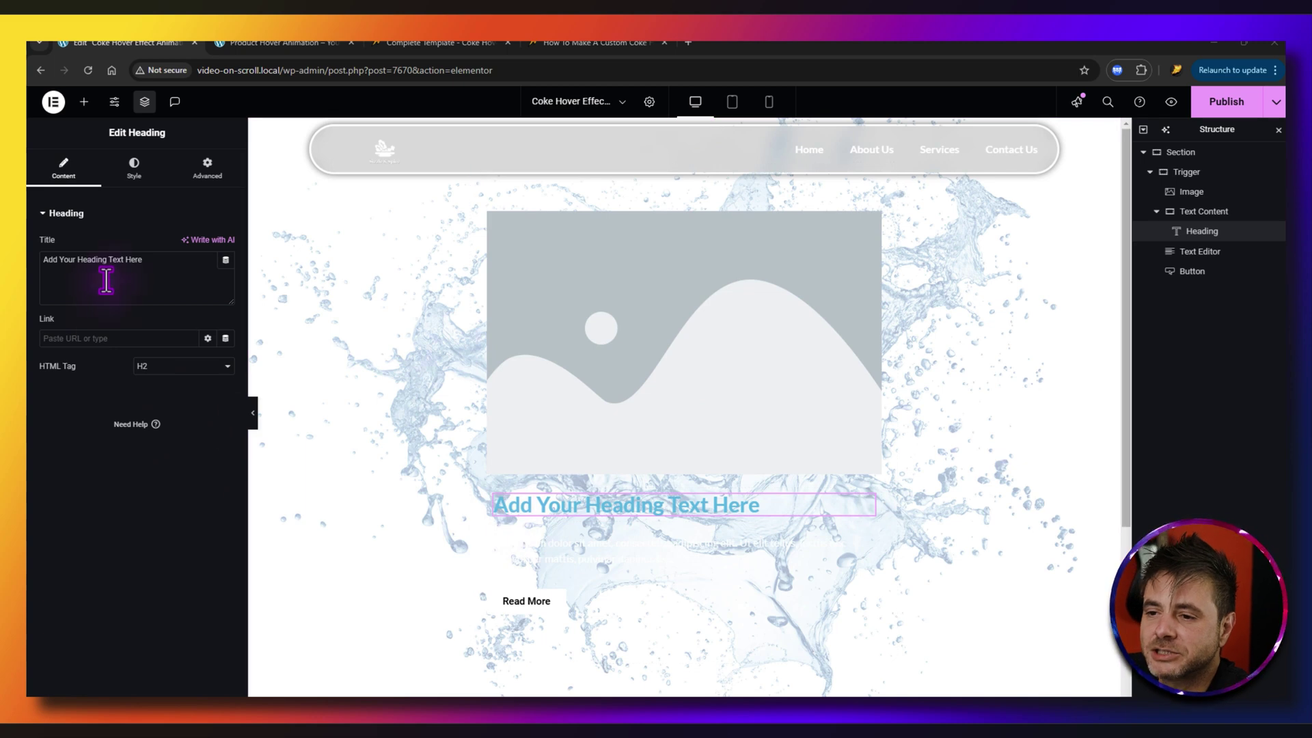
{"action": "left_click", "coordinate": [138, 279]}
{"action": "key", "text": "ctrl+a"}
{"action": "type", "text": "Taste The Magic"}
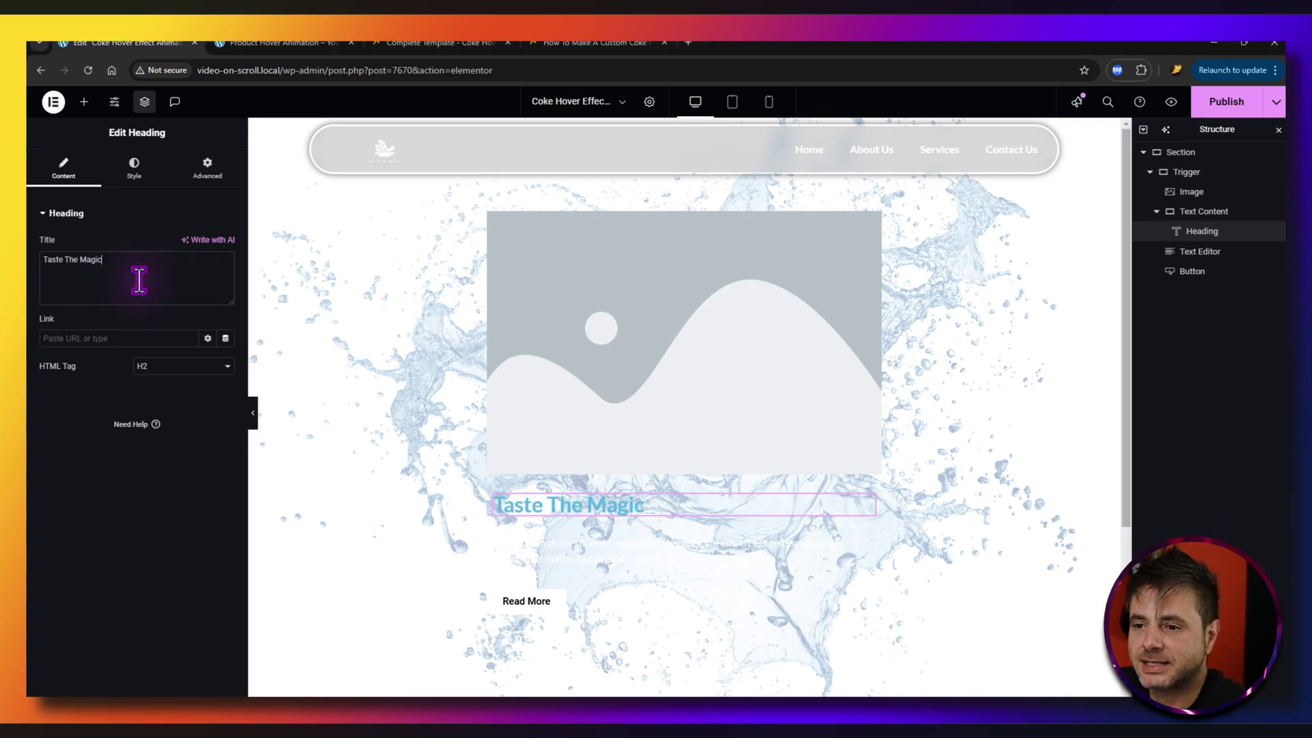
{"action": "left_click", "coordinate": [134, 167]}
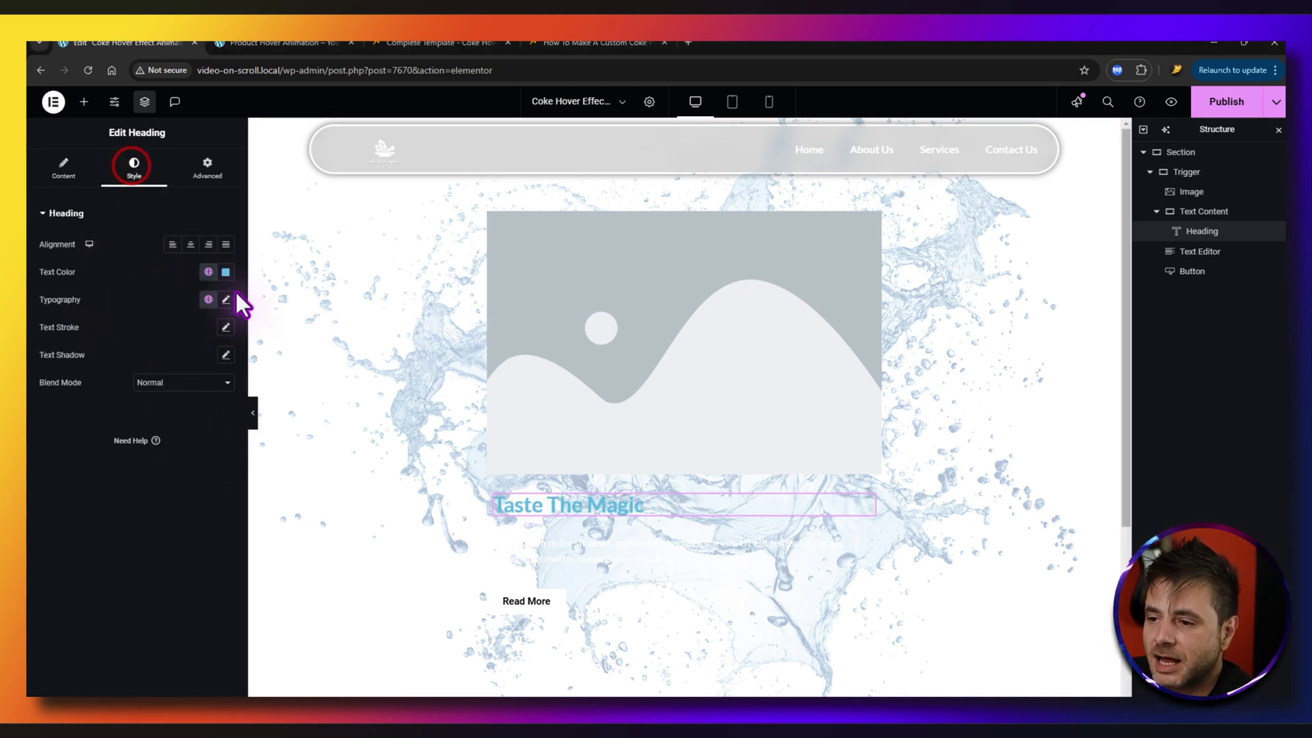
{"action": "left_click", "coordinate": [225, 272]}
{"action": "left_click_drag", "start_coordinate": [208, 354], "coordinate": [111, 301]}
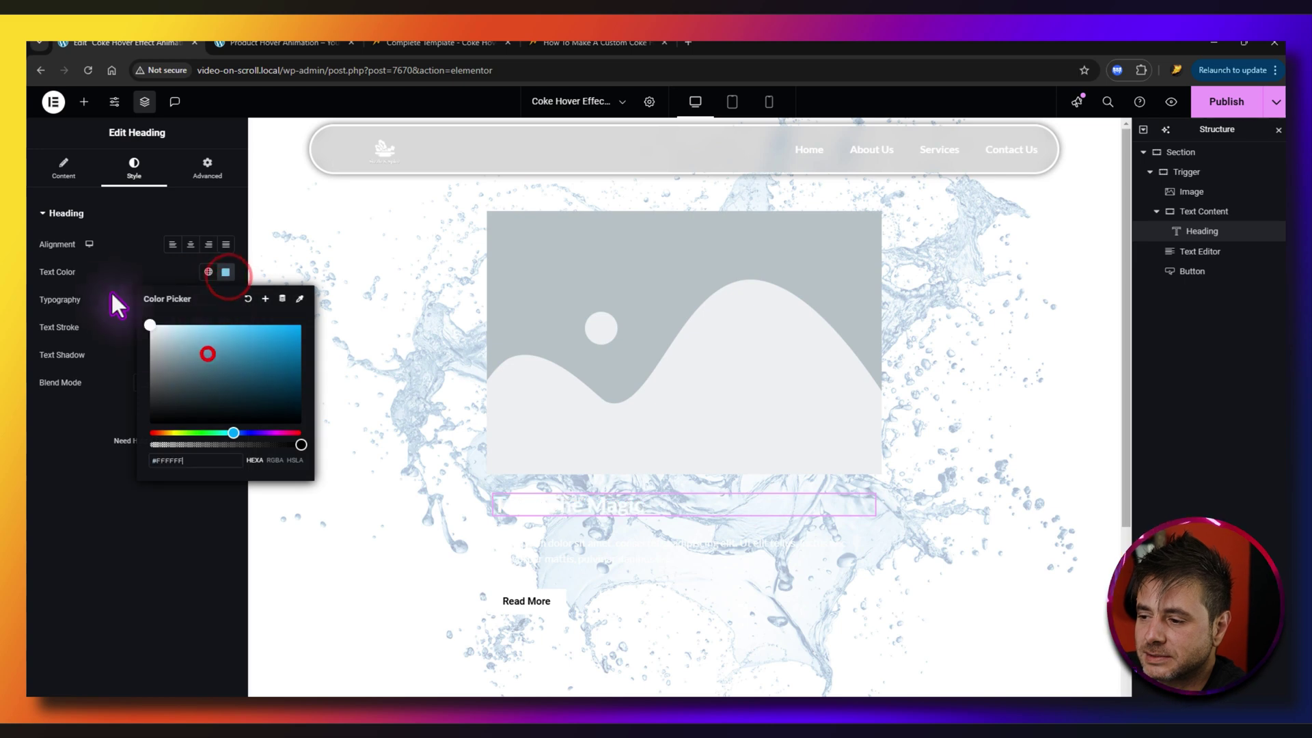
Step: Set the heading's typography to size 32 px, line height 1.2 px, letter spacing 0.5 px and Uppercase transform
{"action": "left_click", "coordinate": [226, 298]}
{"action": "left_click", "coordinate": [226, 298]}
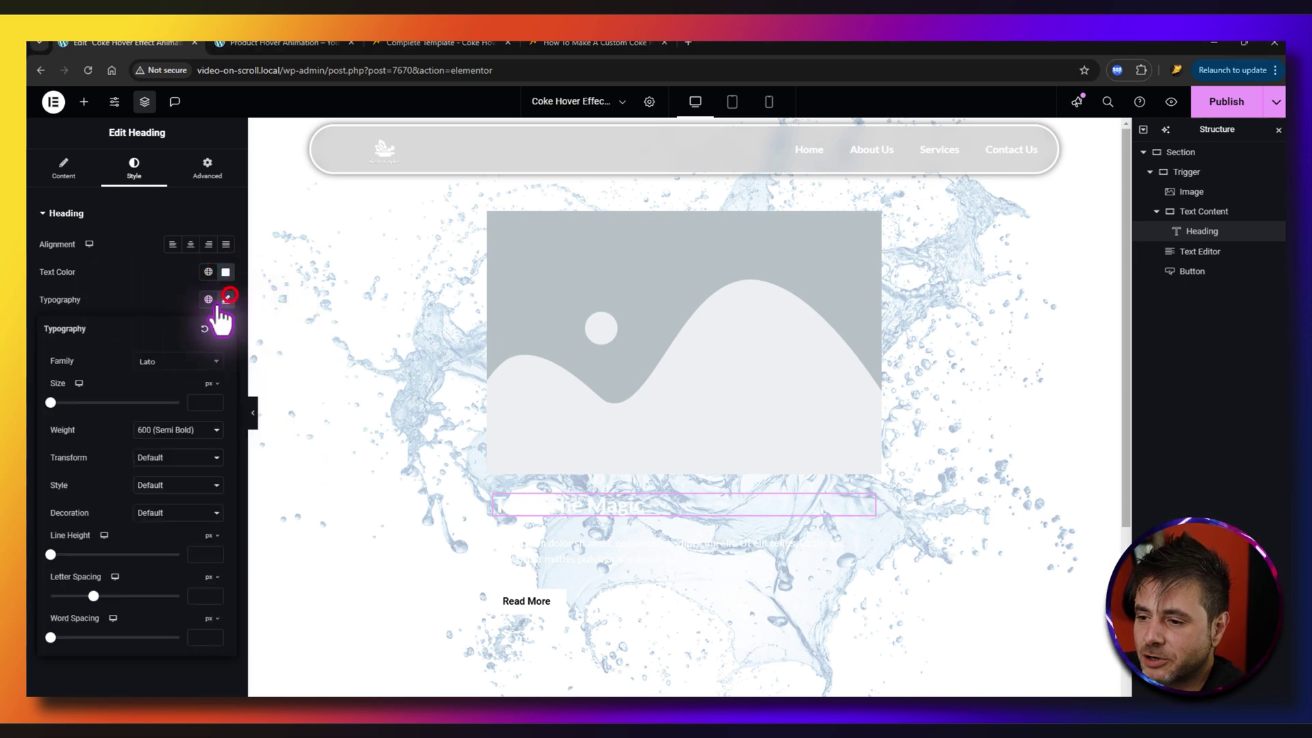
{"action": "left_click", "coordinate": [204, 402]}
{"action": "type", "text": "32"}
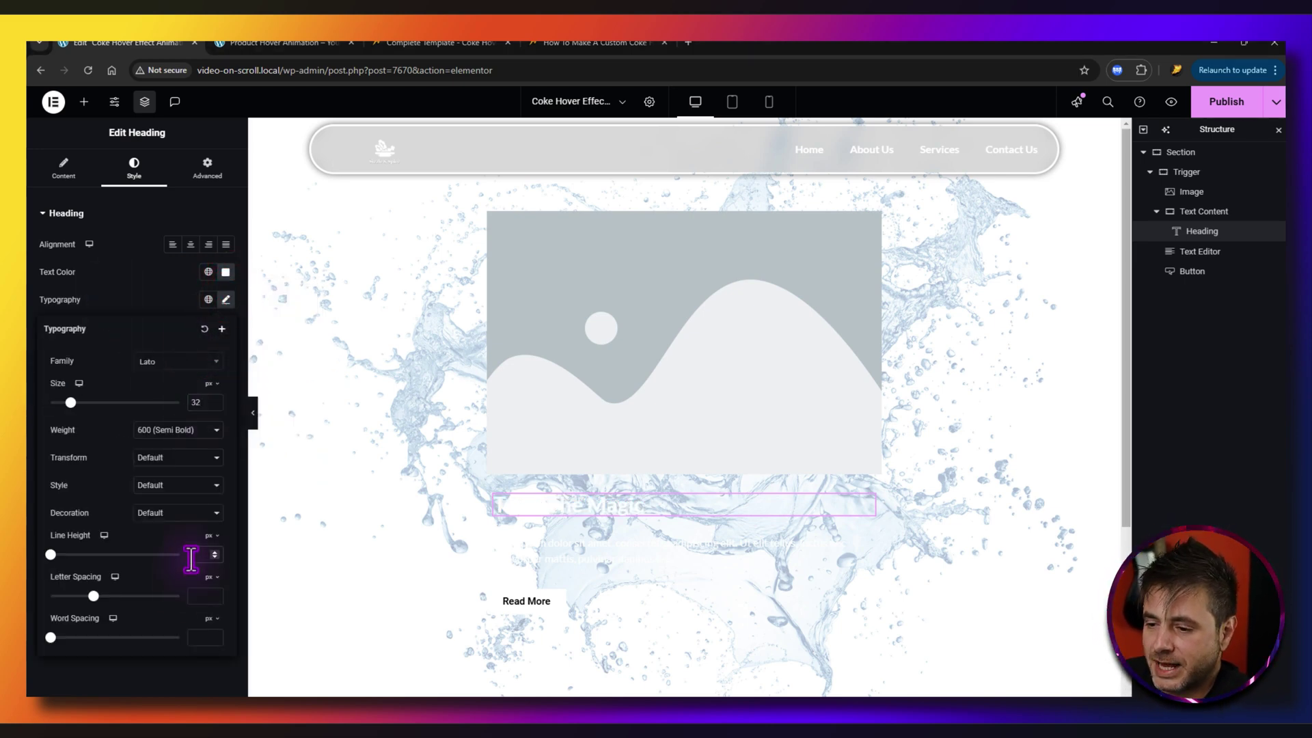
{"action": "type", "text": "1.2"}
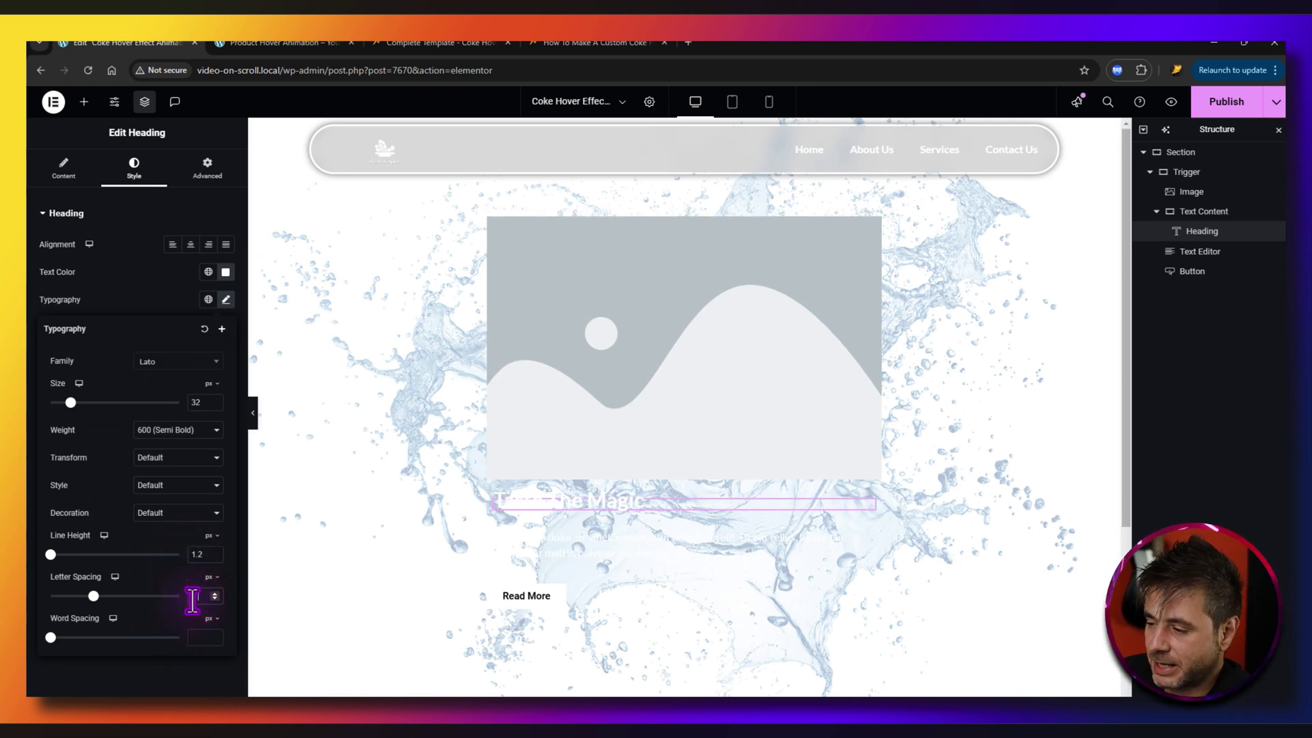
{"action": "type", "text": "5"}
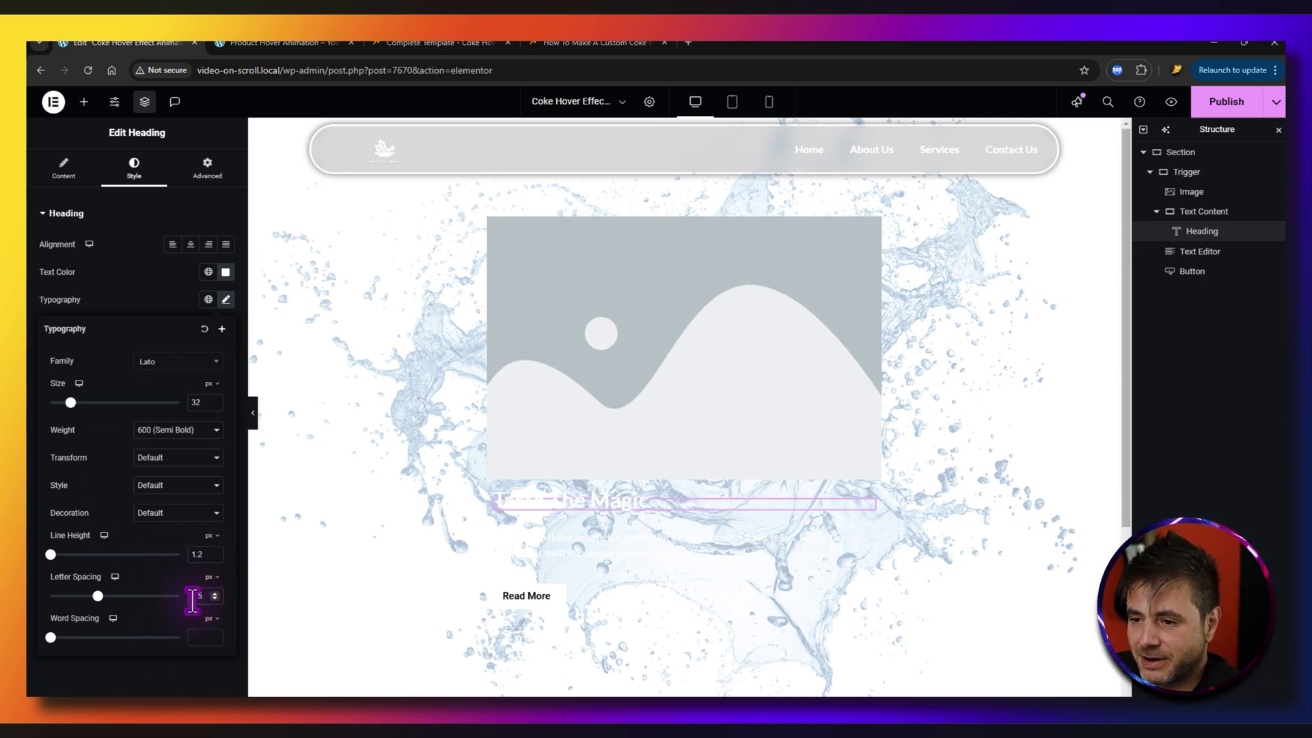
{"action": "left_click", "coordinate": [170, 454]}
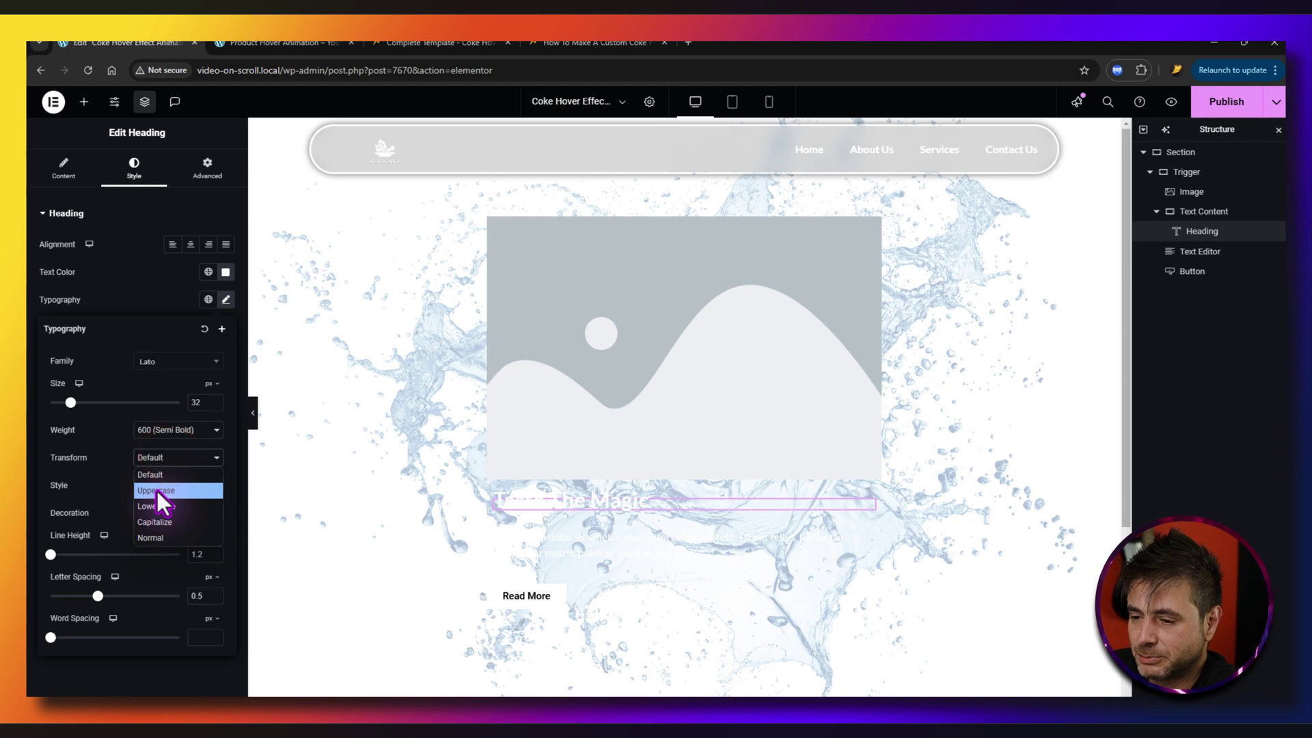
{"action": "left_click", "coordinate": [156, 489]}
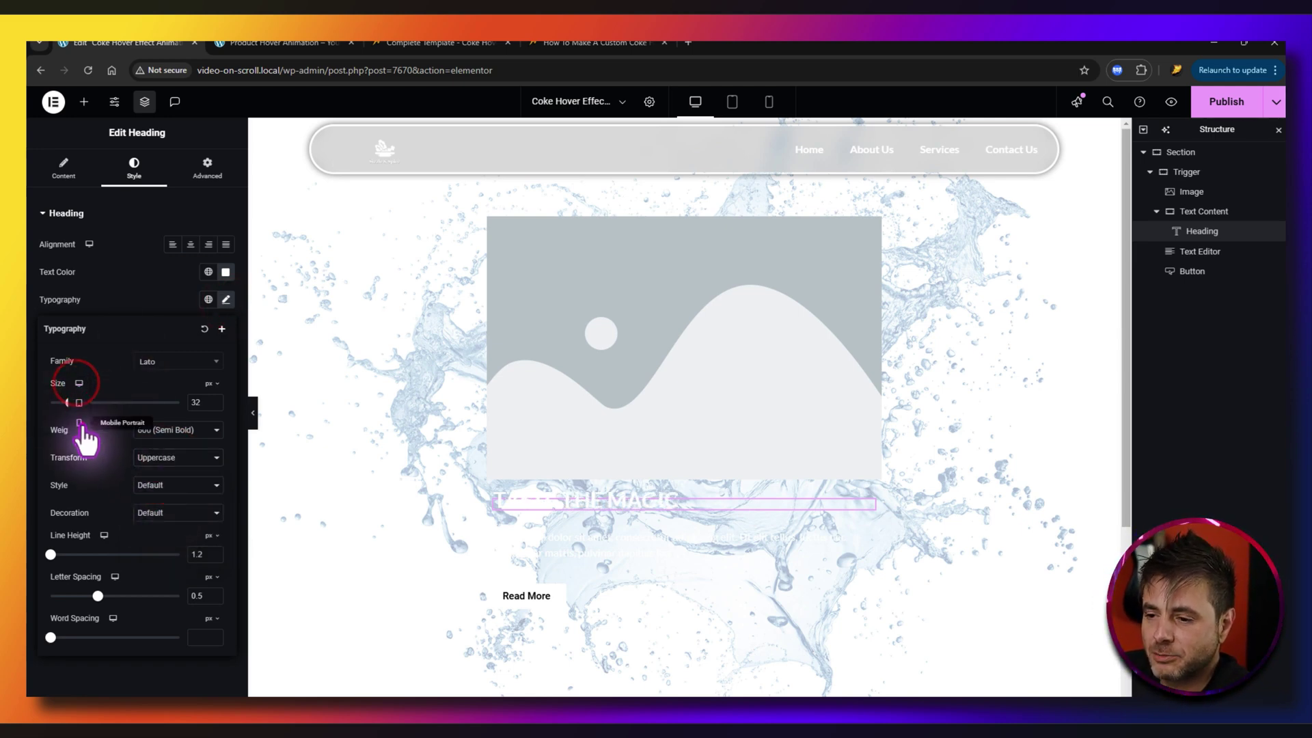
Step: Reduce the heading's font size for the mobile portrait view
{"action": "left_click", "coordinate": [80, 424]}
{"action": "left_click", "coordinate": [198, 408]}
{"action": "key", "text": "Down"}
{"action": "key", "text": "Down"}
{"action": "key", "text": "Down"}
{"action": "key", "text": "Down"}
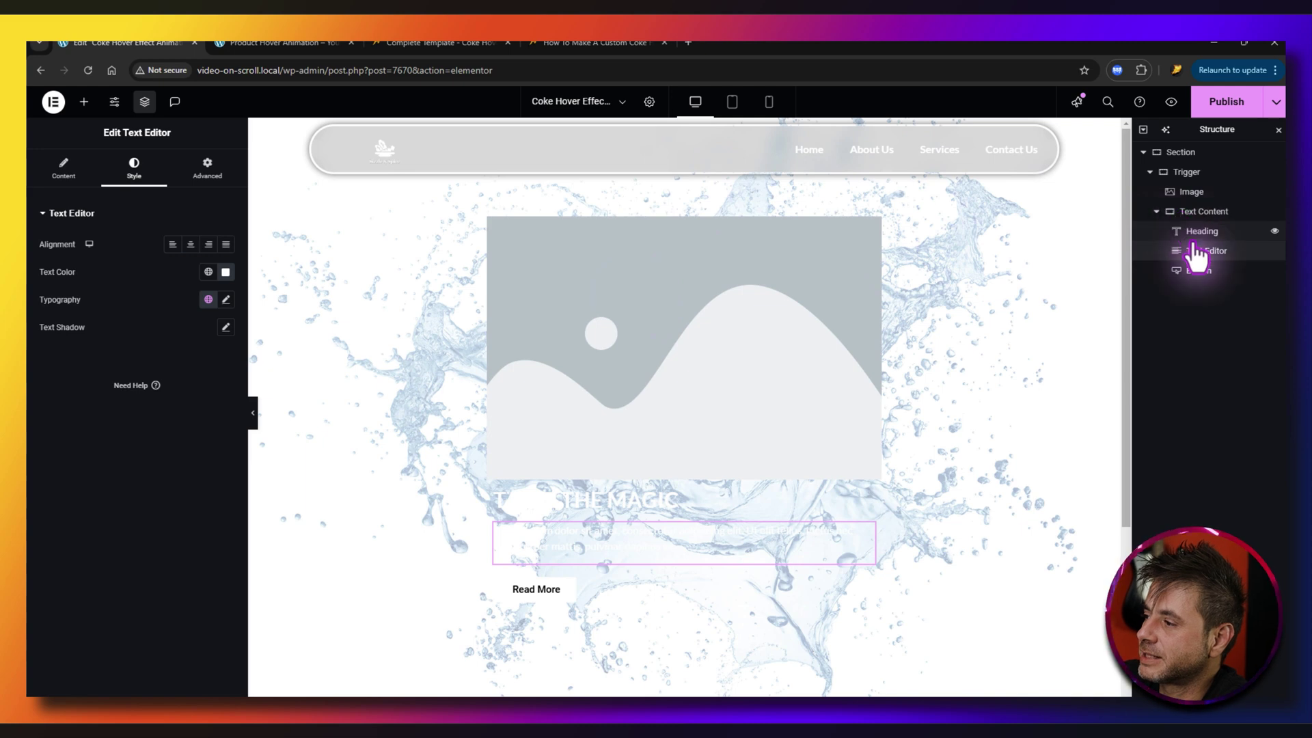
Step: Give the Text Content container an unlinked left margin of 20 px and an unlinked left padding of 20 px
{"action": "left_click", "coordinate": [1197, 209]}
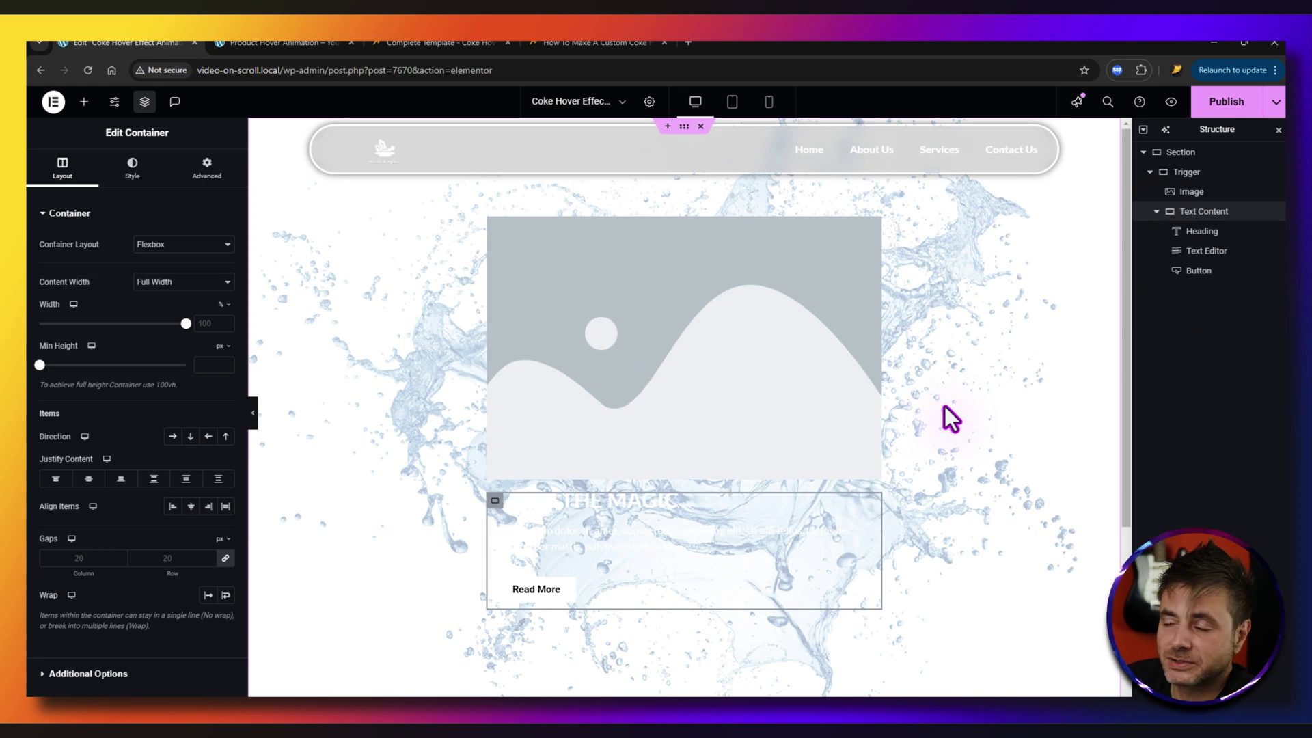
{"action": "left_click", "coordinate": [1196, 212]}
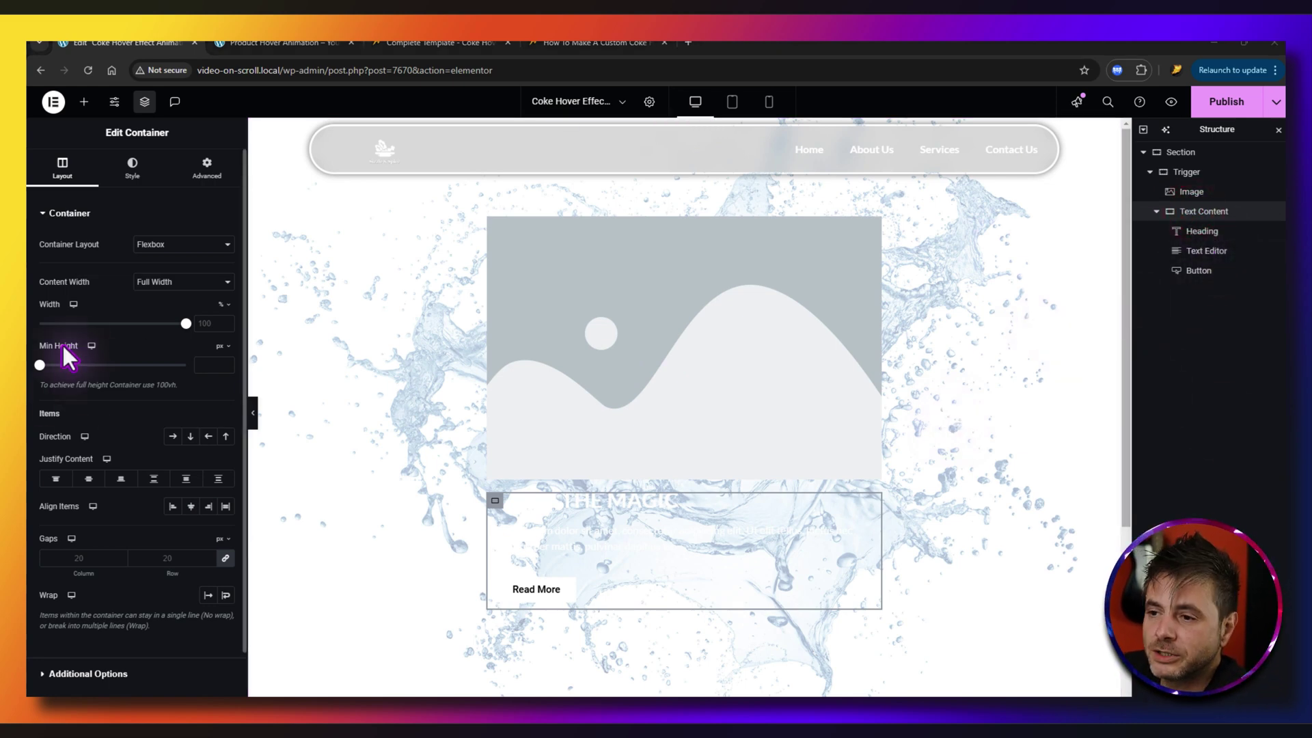
{"action": "left_click", "coordinate": [217, 176]}
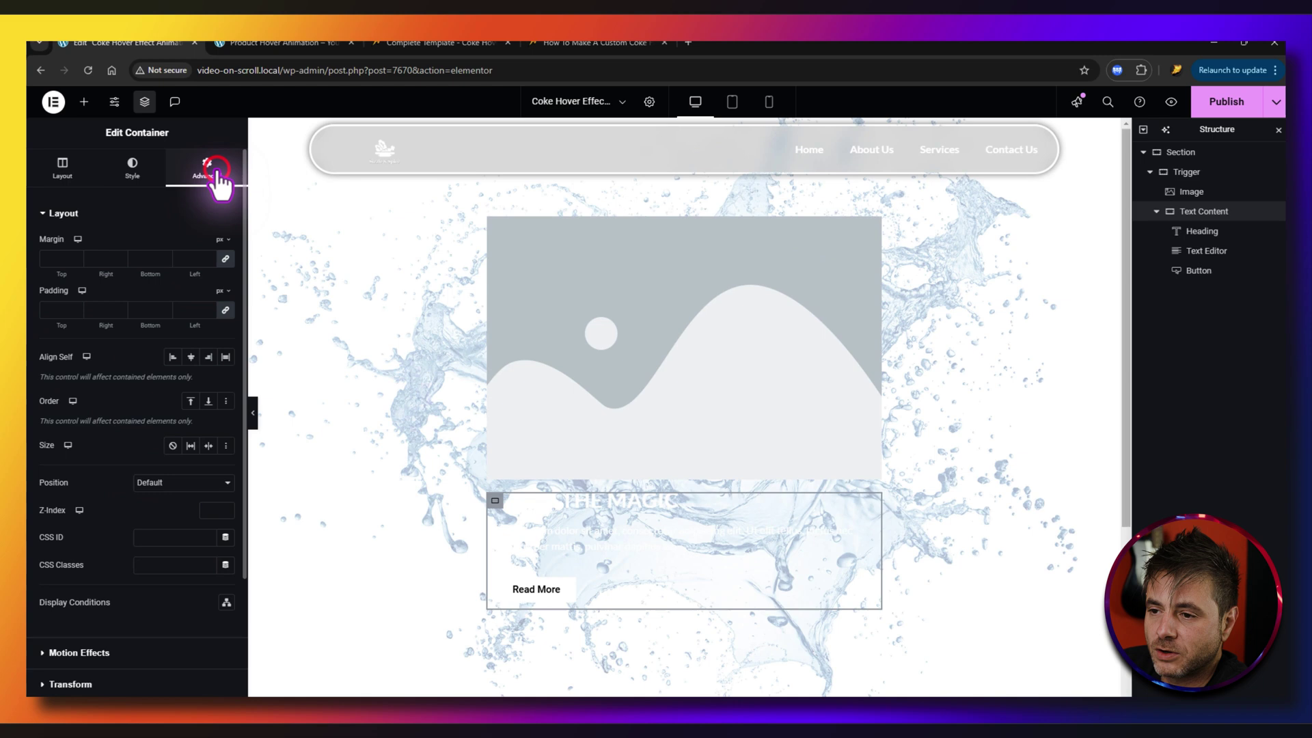
{"action": "left_click", "coordinate": [225, 259]}
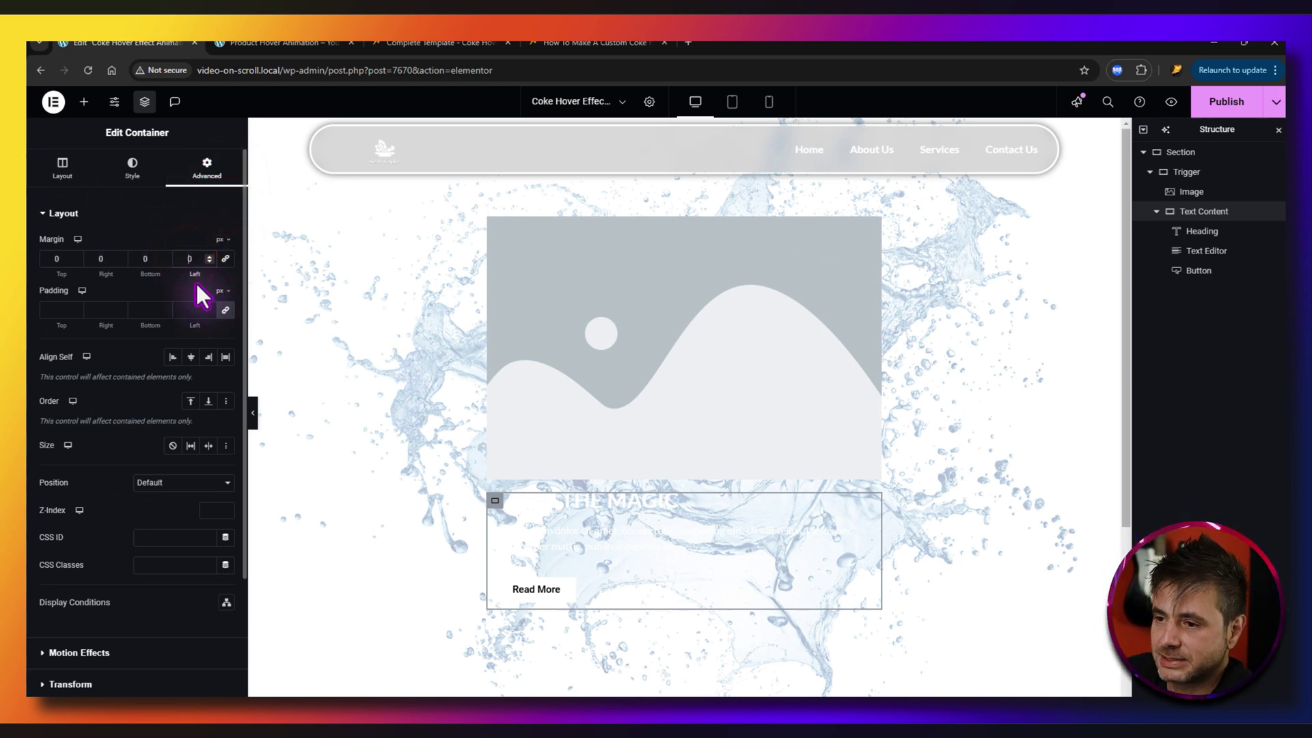
{"action": "type", "text": "20"}
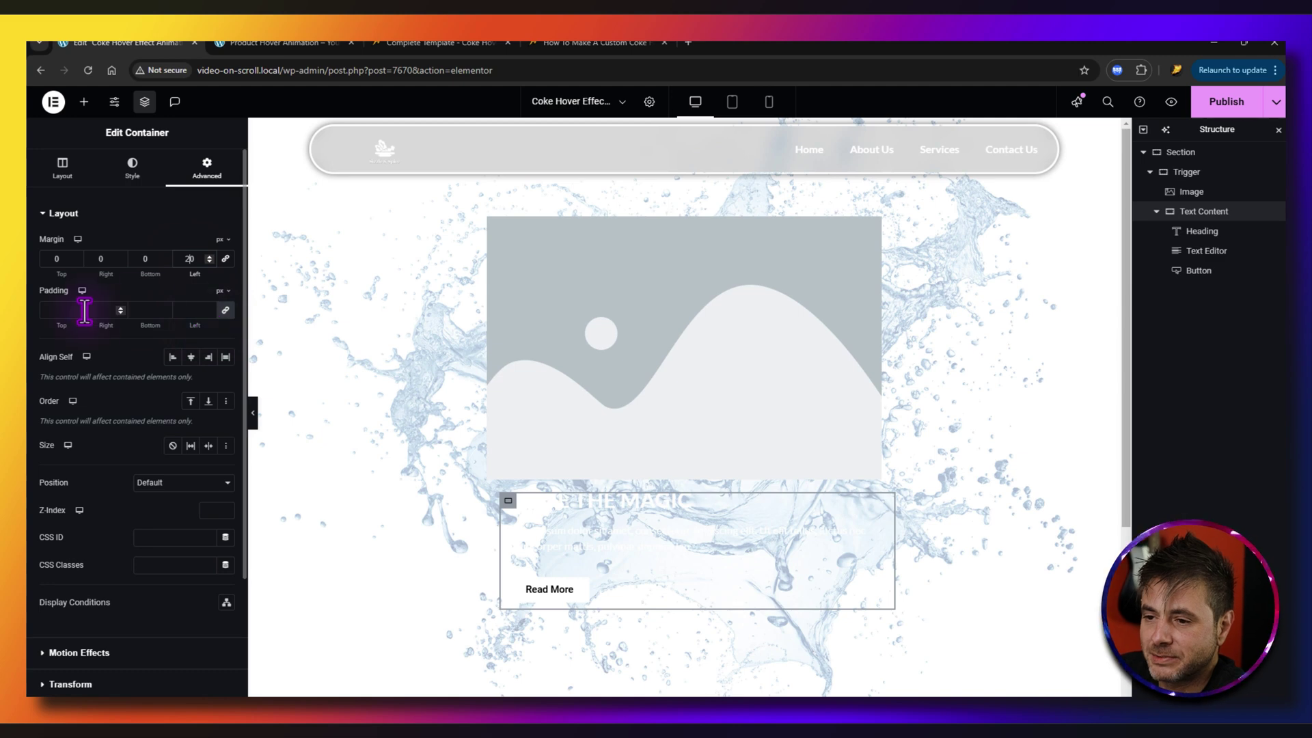
{"action": "left_click", "coordinate": [226, 311]}
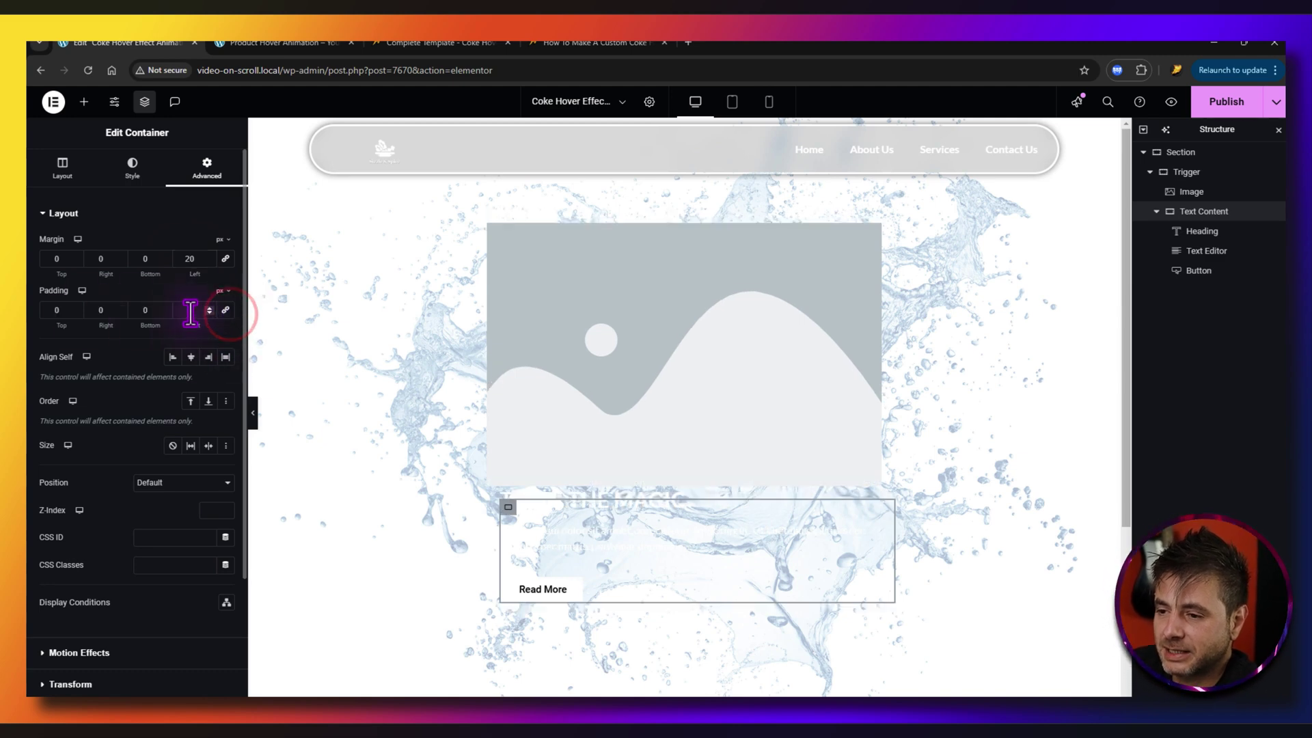
{"action": "type", "text": "20"}
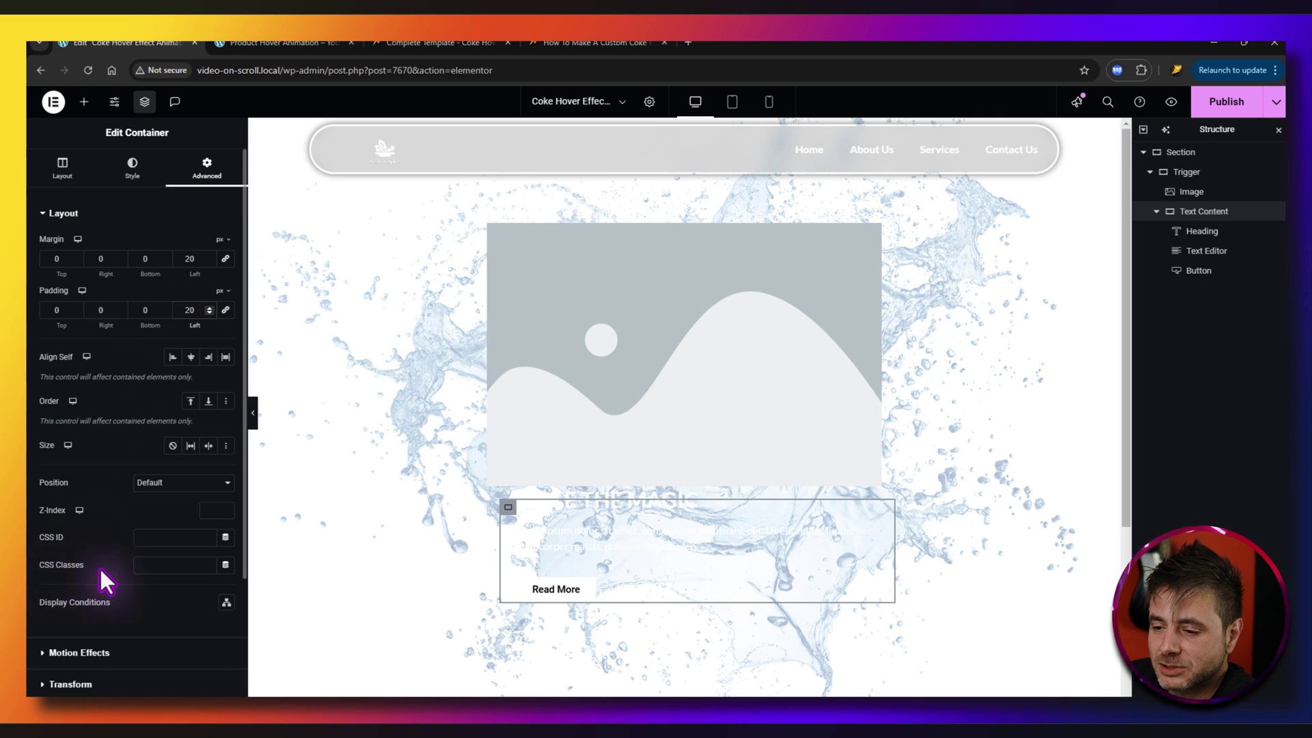
Step: Copy the class name reboot-text from the tutorial blog post and assign it as the Text Content container's CSS class
{"action": "left_click", "coordinate": [176, 564]}
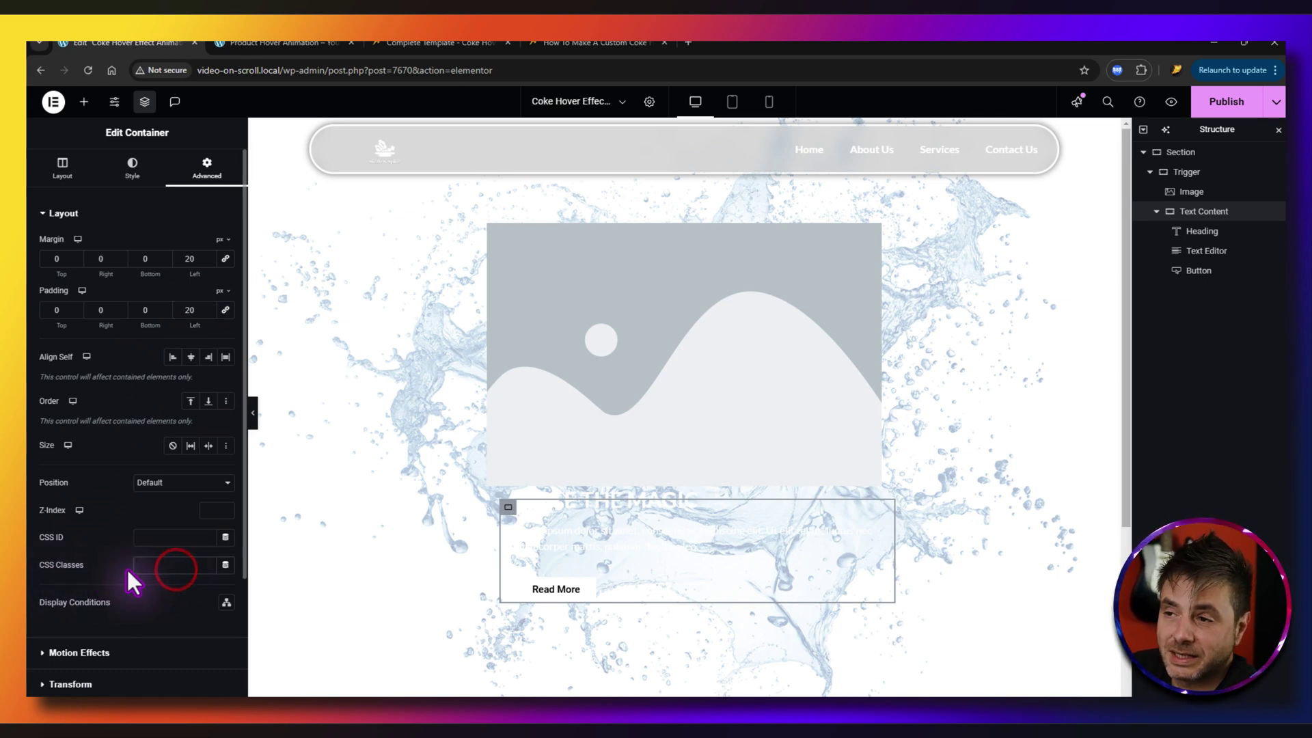
{"action": "left_click", "coordinate": [568, 44]}
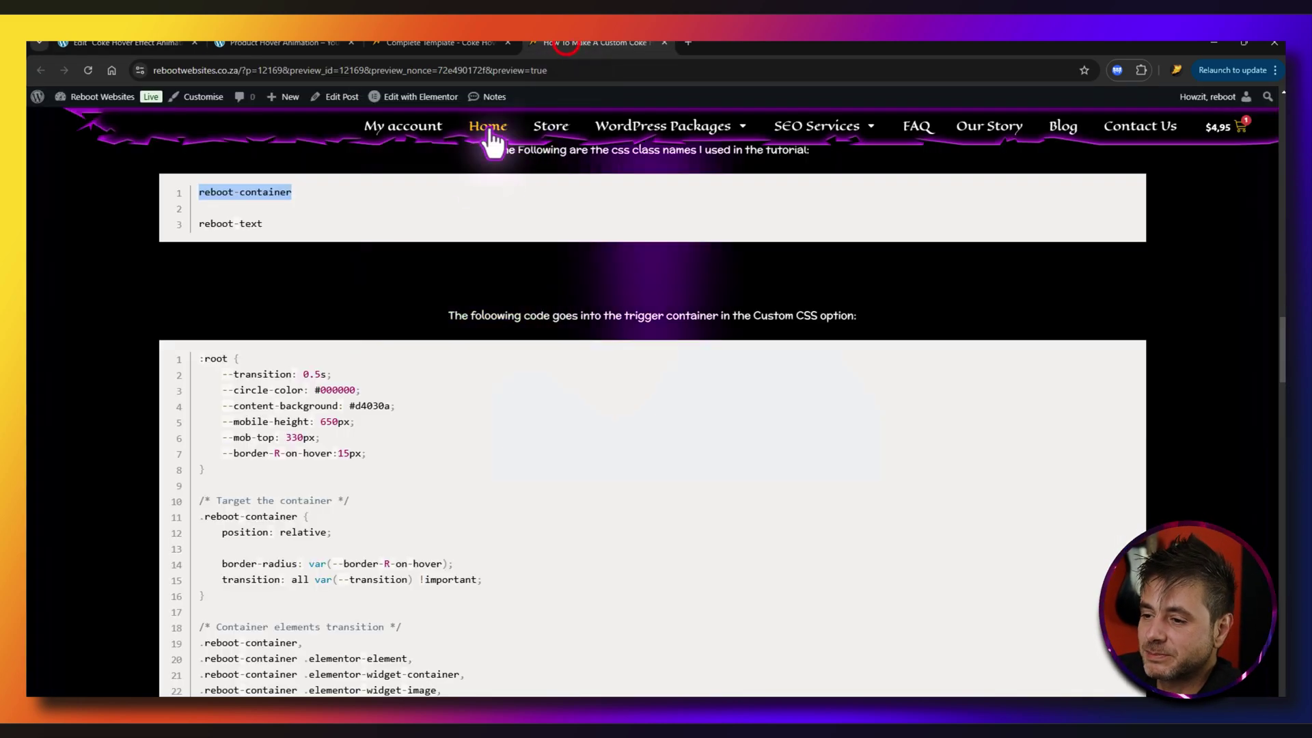
{"action": "scroll", "coordinate": [395, 429], "scroll_direction": "up", "scroll_amount": 5}
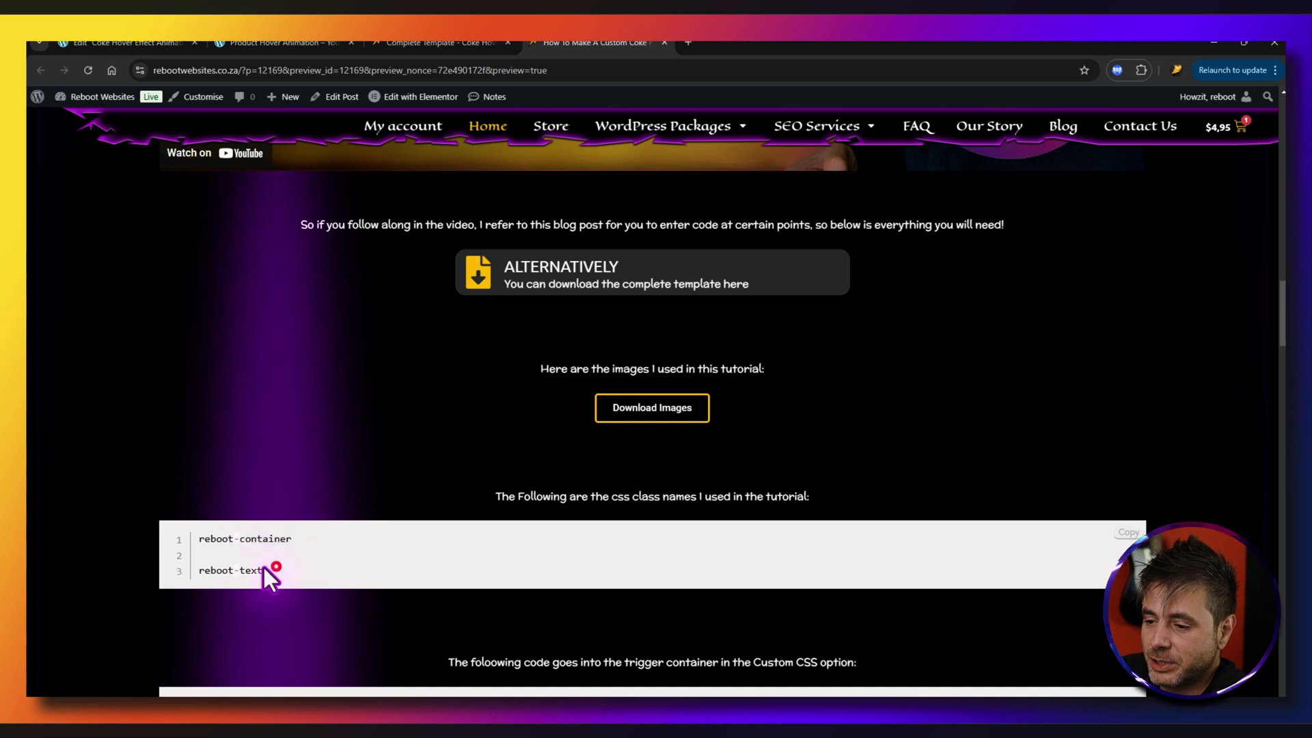
{"action": "left_click_drag", "start_coordinate": [264, 570], "coordinate": [198, 570]}
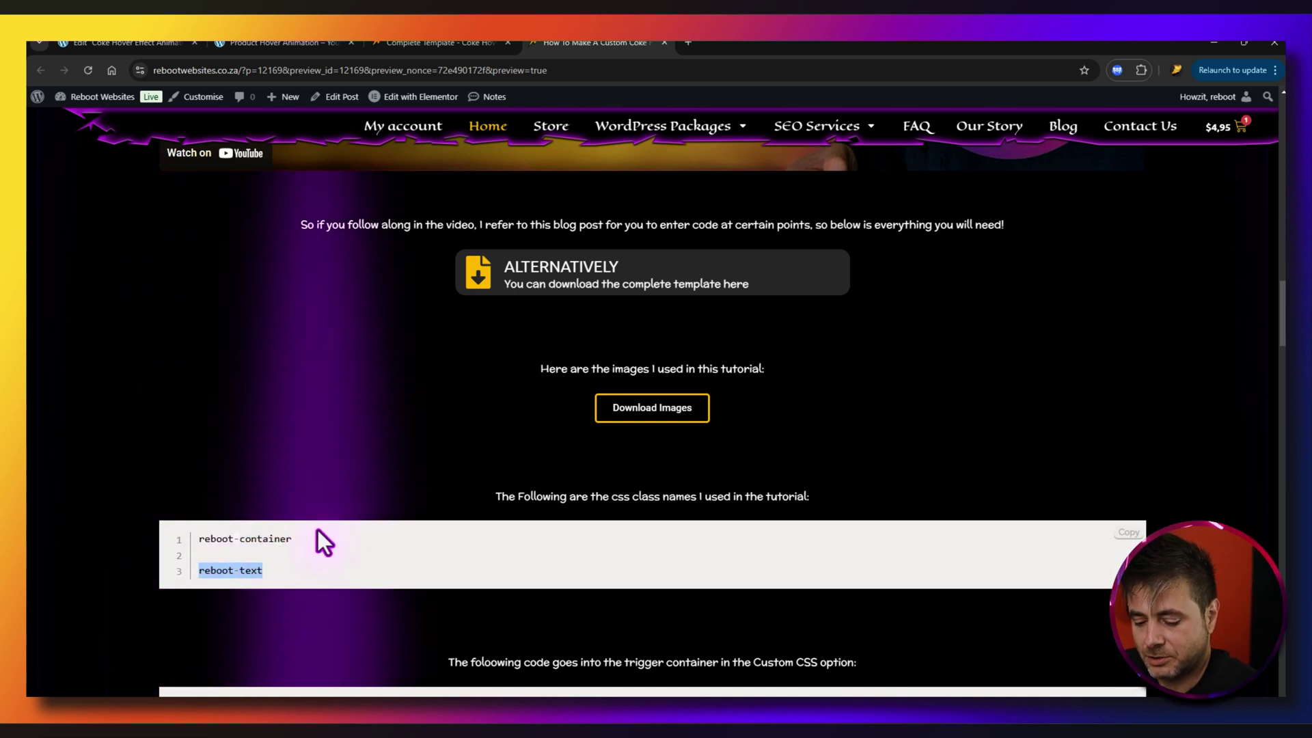
{"action": "key", "text": "ctrl+c"}
{"action": "left_click", "coordinate": [126, 43]}
{"action": "left_click", "coordinate": [179, 567]}
{"action": "key", "text": "ctrl+v"}
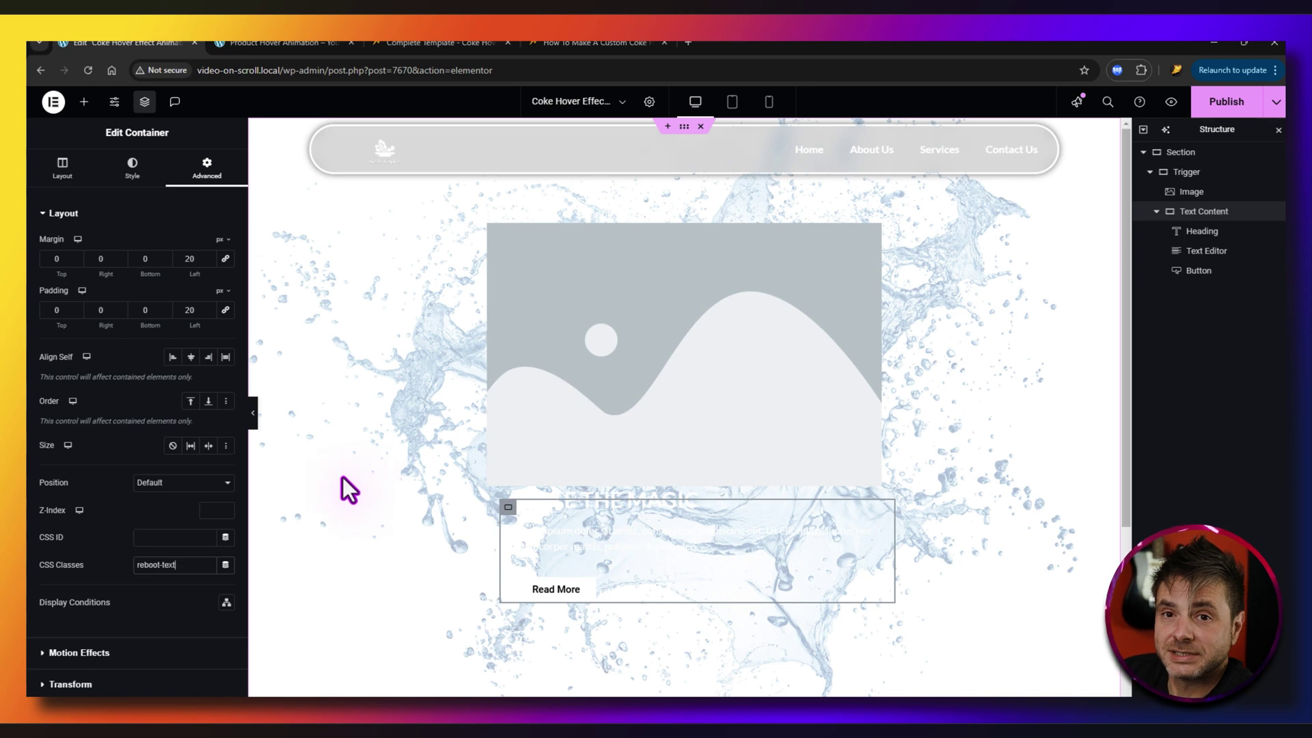
Step: Replace the Image widget's placeholder with the Coca-Cola can picture from the media library
{"action": "left_click", "coordinate": [1191, 192]}
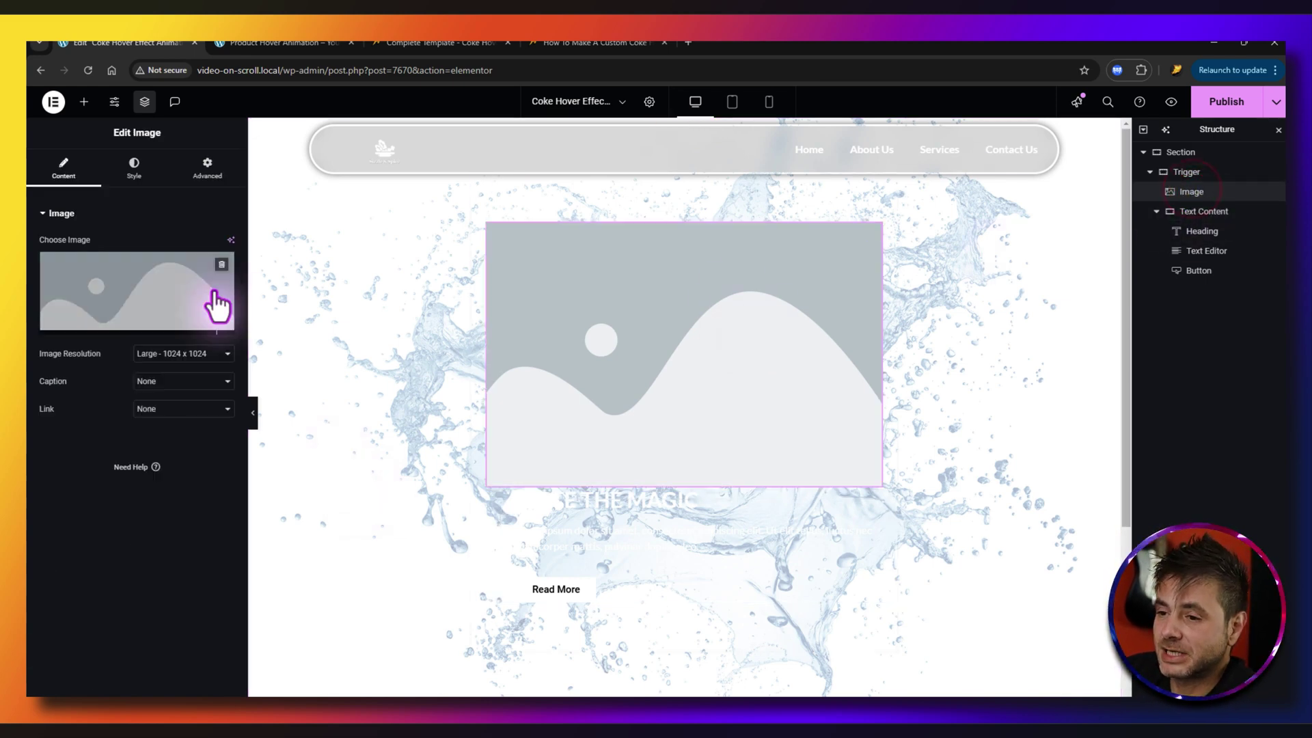
{"action": "left_click", "coordinate": [108, 292]}
{"action": "left_click", "coordinate": [339, 256]}
{"action": "left_click", "coordinate": [1223, 668]}
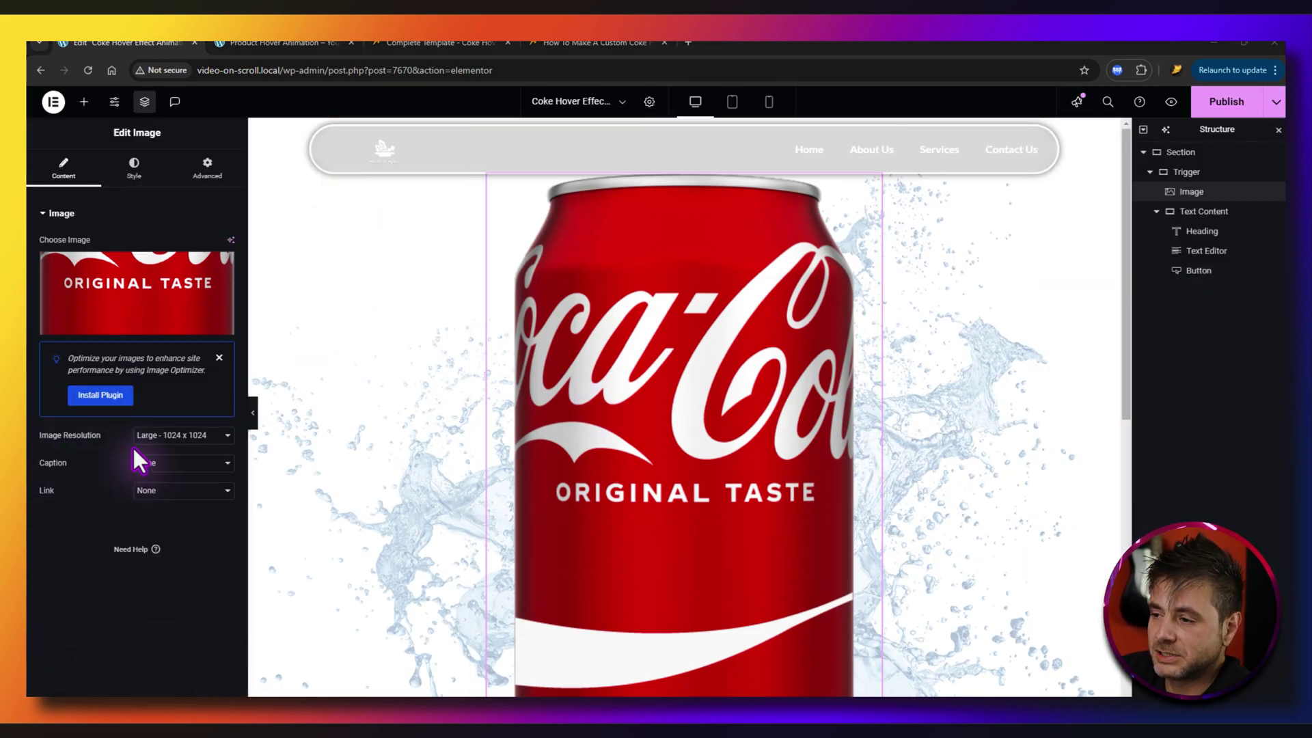
Step: Center-align the can image and set its mobile portrait width to 180 px, then return to the desktop view
{"action": "left_click", "coordinate": [134, 166]}
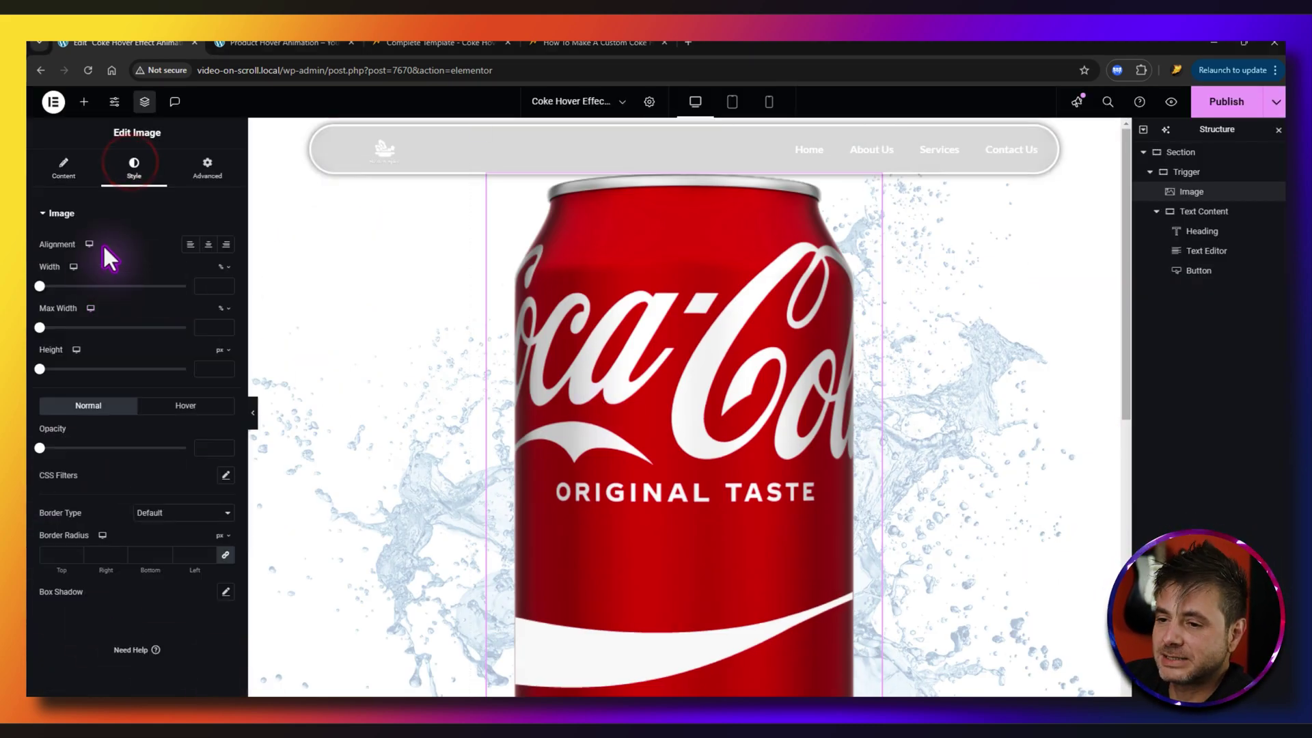
{"action": "left_click", "coordinate": [207, 244]}
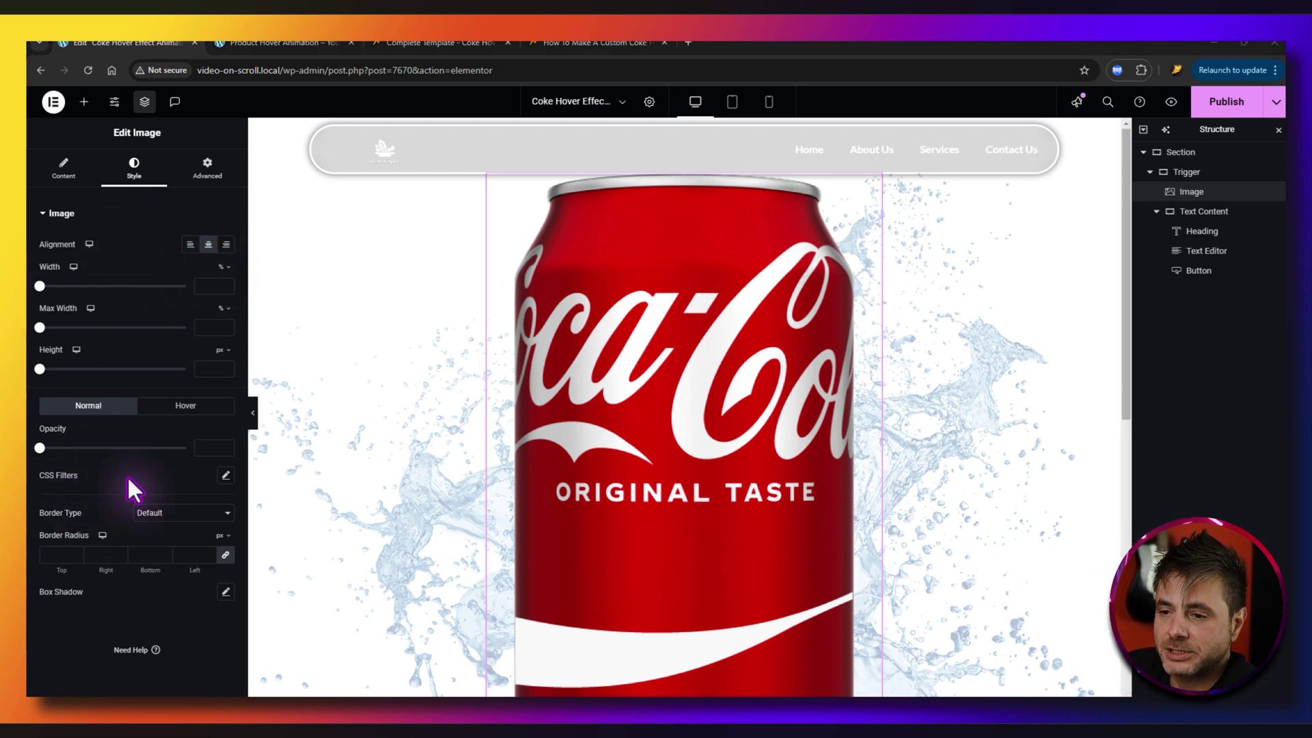
{"action": "left_click", "coordinate": [73, 268]}
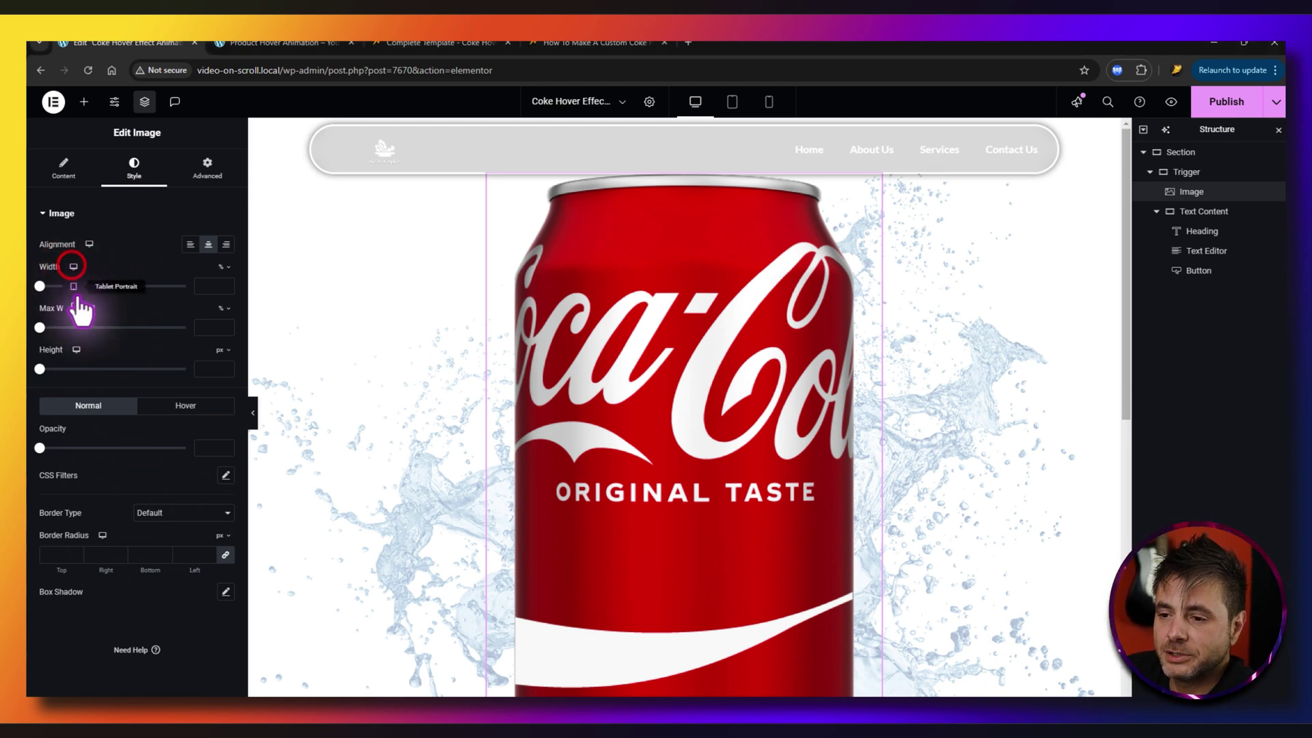
{"action": "left_click", "coordinate": [73, 301]}
{"action": "left_click", "coordinate": [222, 267]}
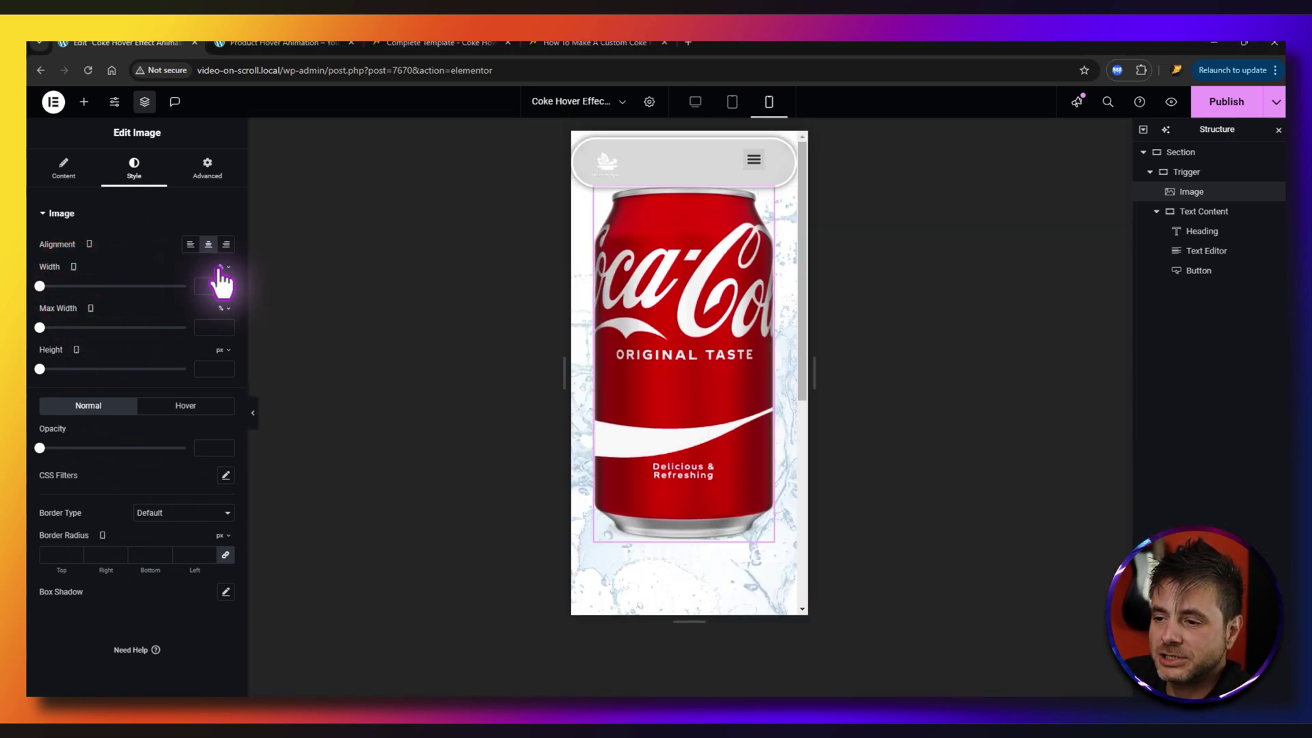
{"action": "left_click", "coordinate": [218, 285]}
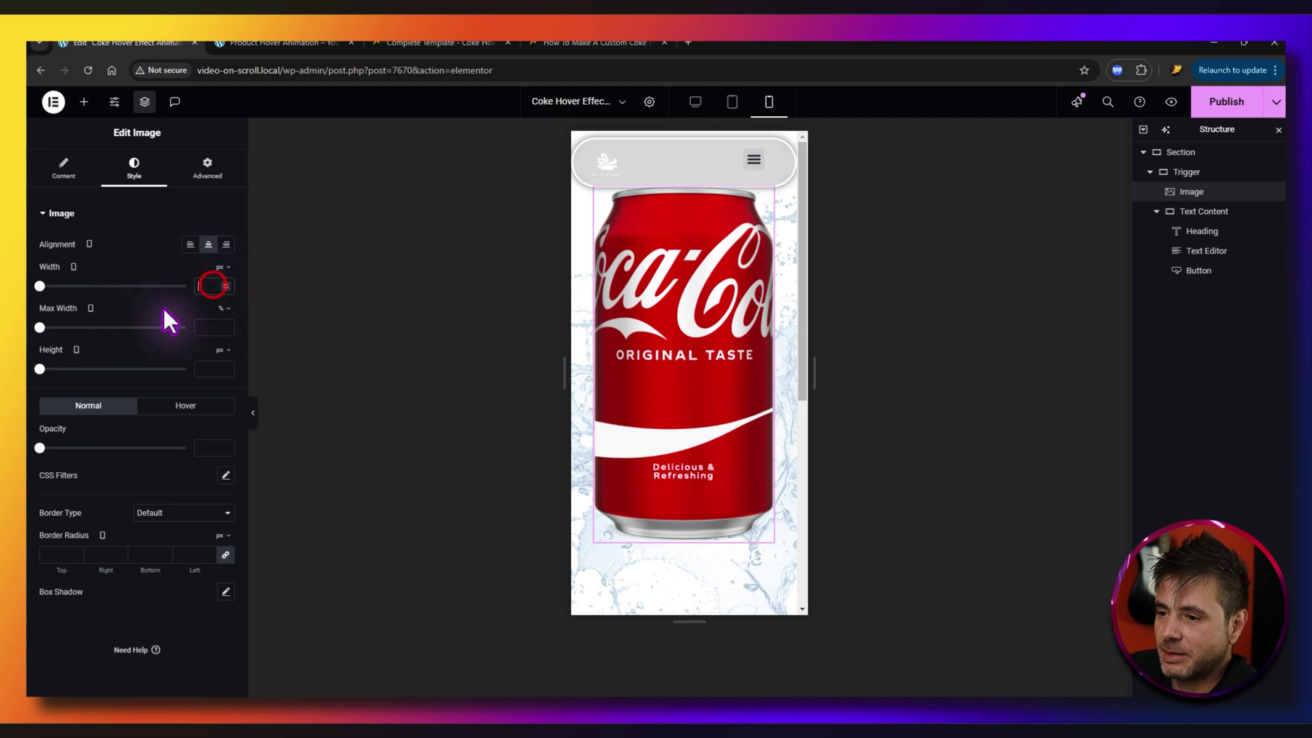
{"action": "type", "text": "180"}
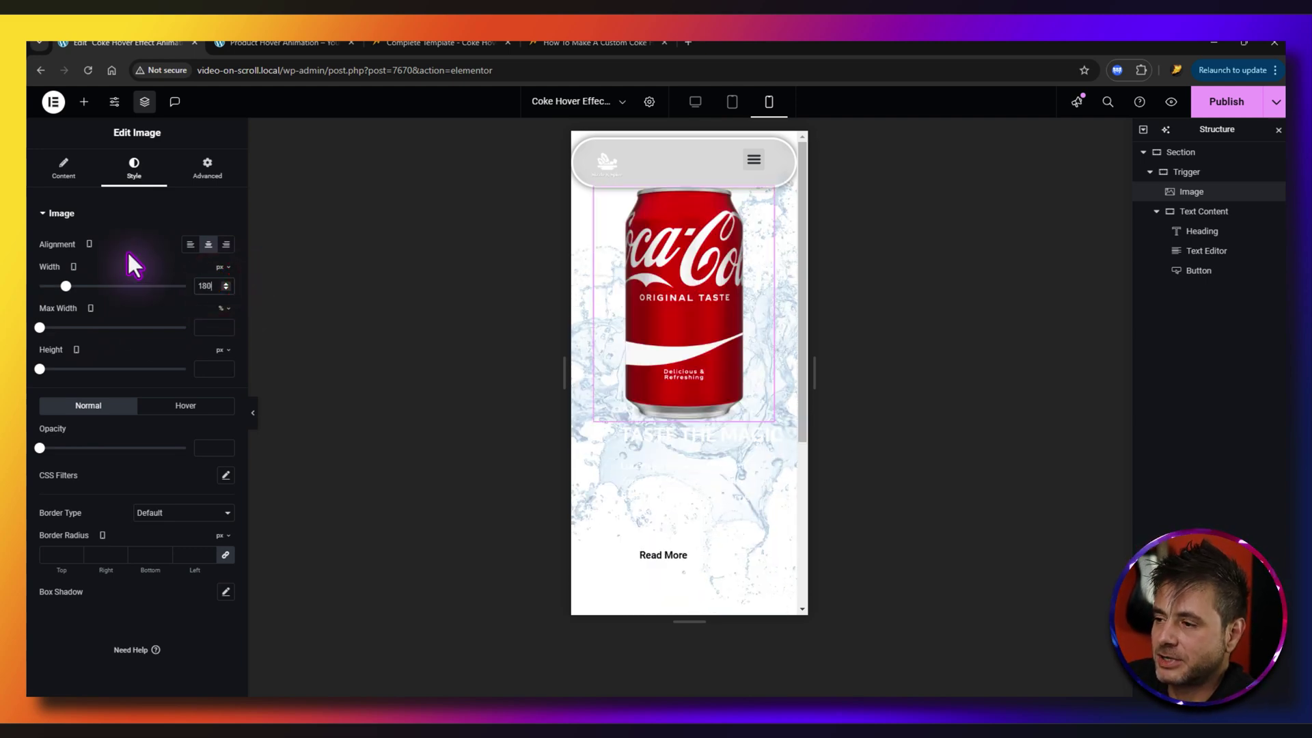
{"action": "left_click", "coordinate": [73, 273]}
{"action": "left_click", "coordinate": [77, 264]}
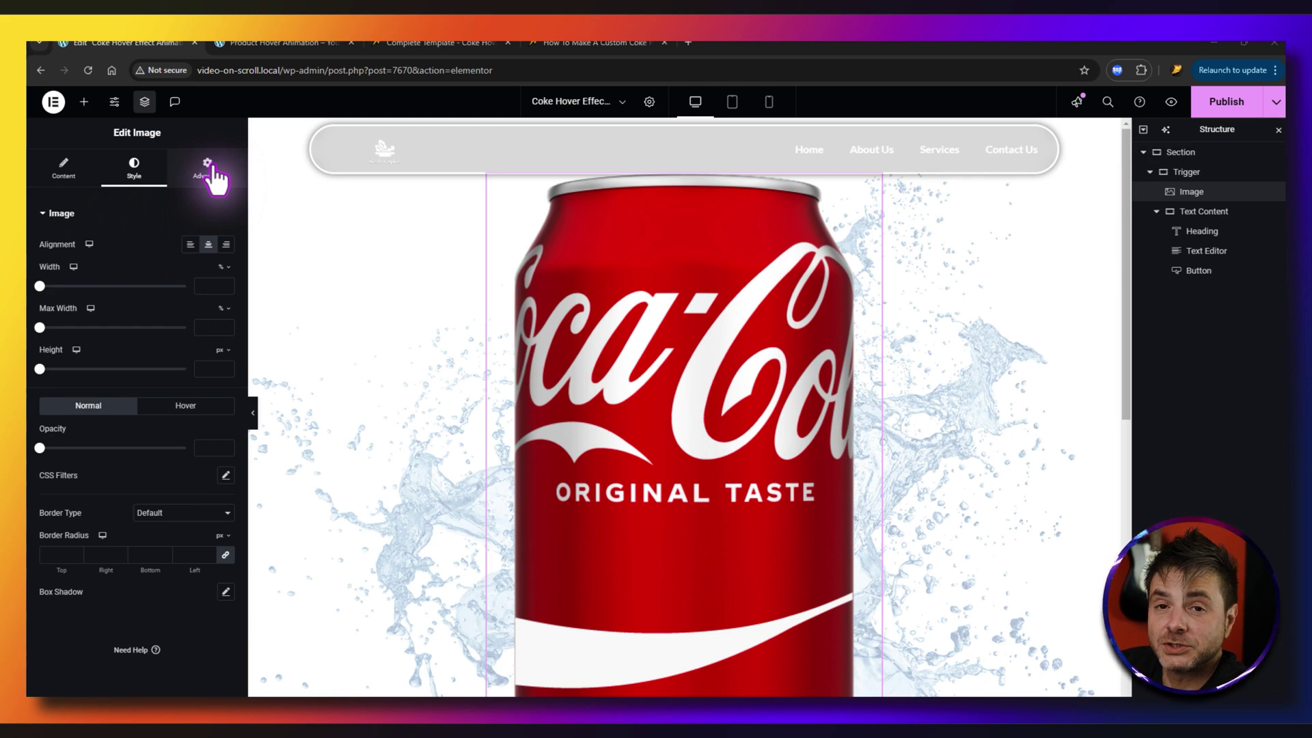
Step: Position the can image as Absolute with its horizontal orientation on the right and a horizontal offset of 36%
{"action": "left_click", "coordinate": [210, 170]}
{"action": "scroll", "coordinate": [136, 301], "scroll_direction": "down", "scroll_amount": 1}
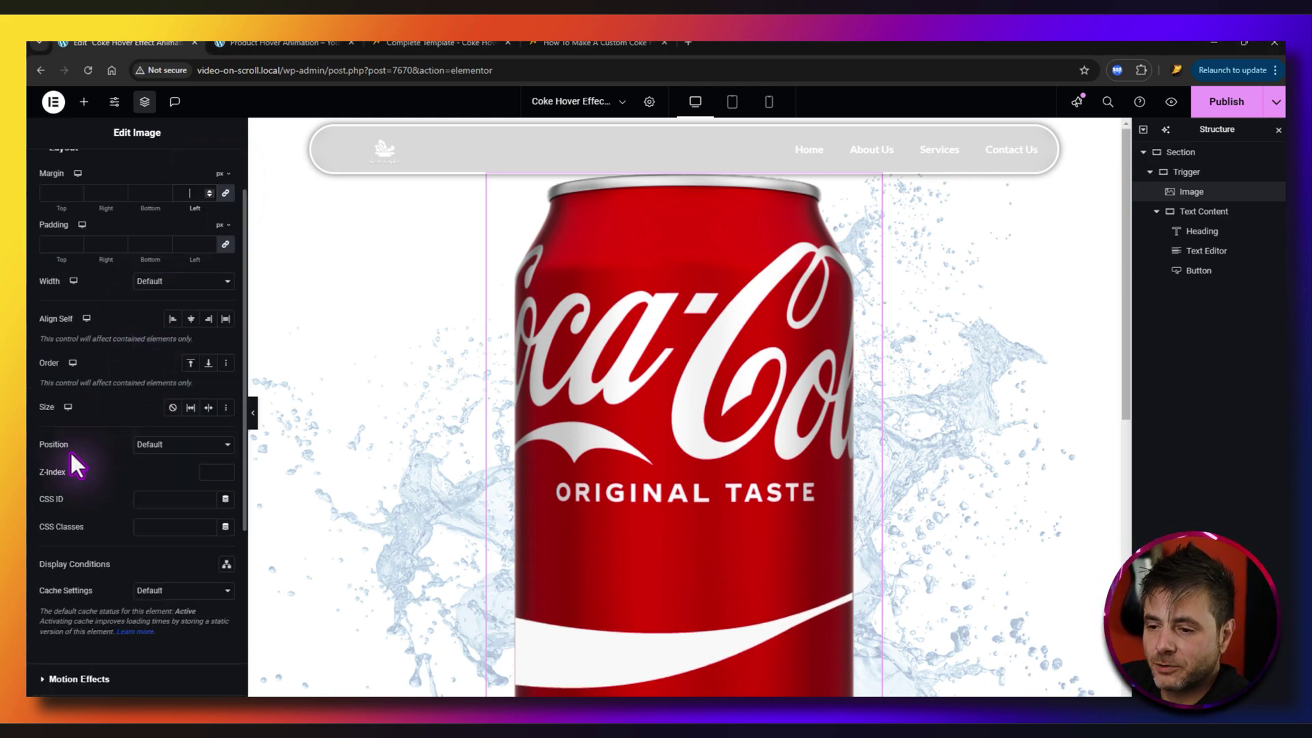
{"action": "left_click", "coordinate": [161, 444]}
{"action": "left_click", "coordinate": [155, 475]}
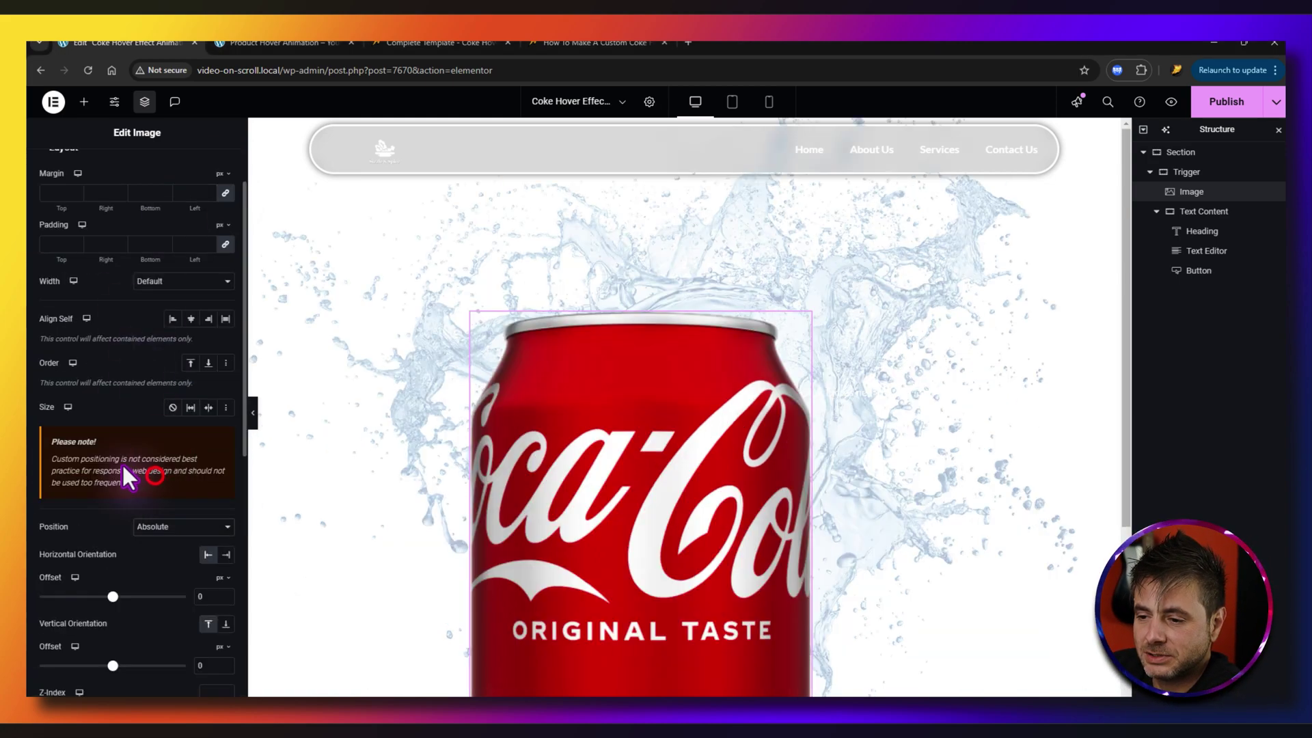
{"action": "scroll", "coordinate": [60, 486], "scroll_direction": "down", "scroll_amount": 1}
{"action": "left_click", "coordinate": [226, 489]}
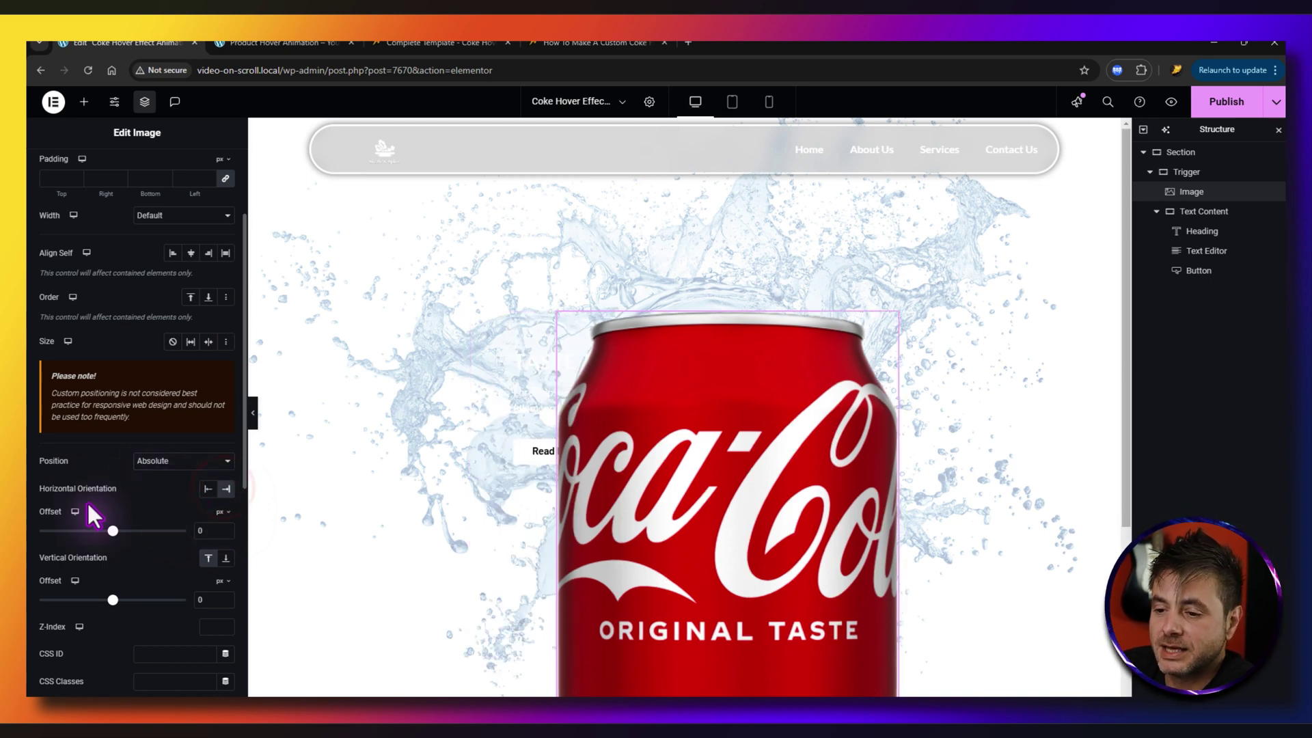
{"action": "left_click", "coordinate": [219, 512]}
{"action": "left_click", "coordinate": [224, 526]}
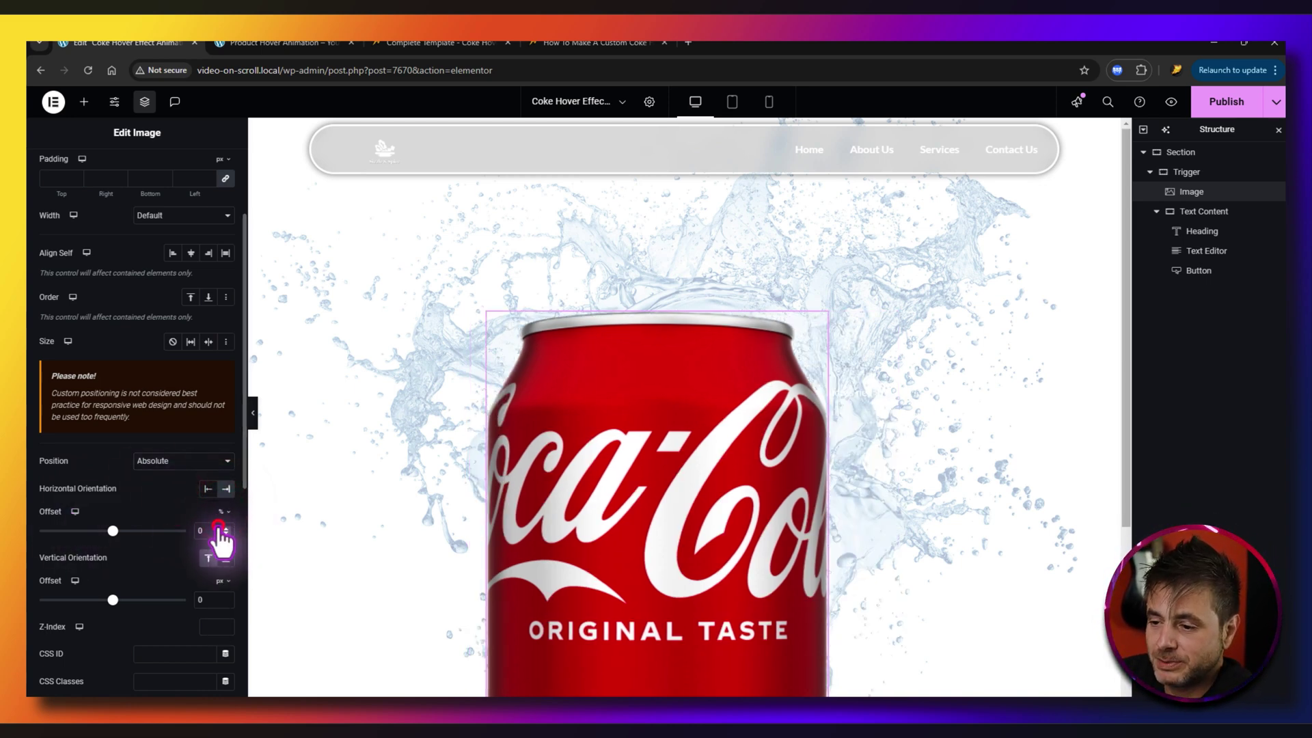
{"action": "left_click", "coordinate": [208, 531]}
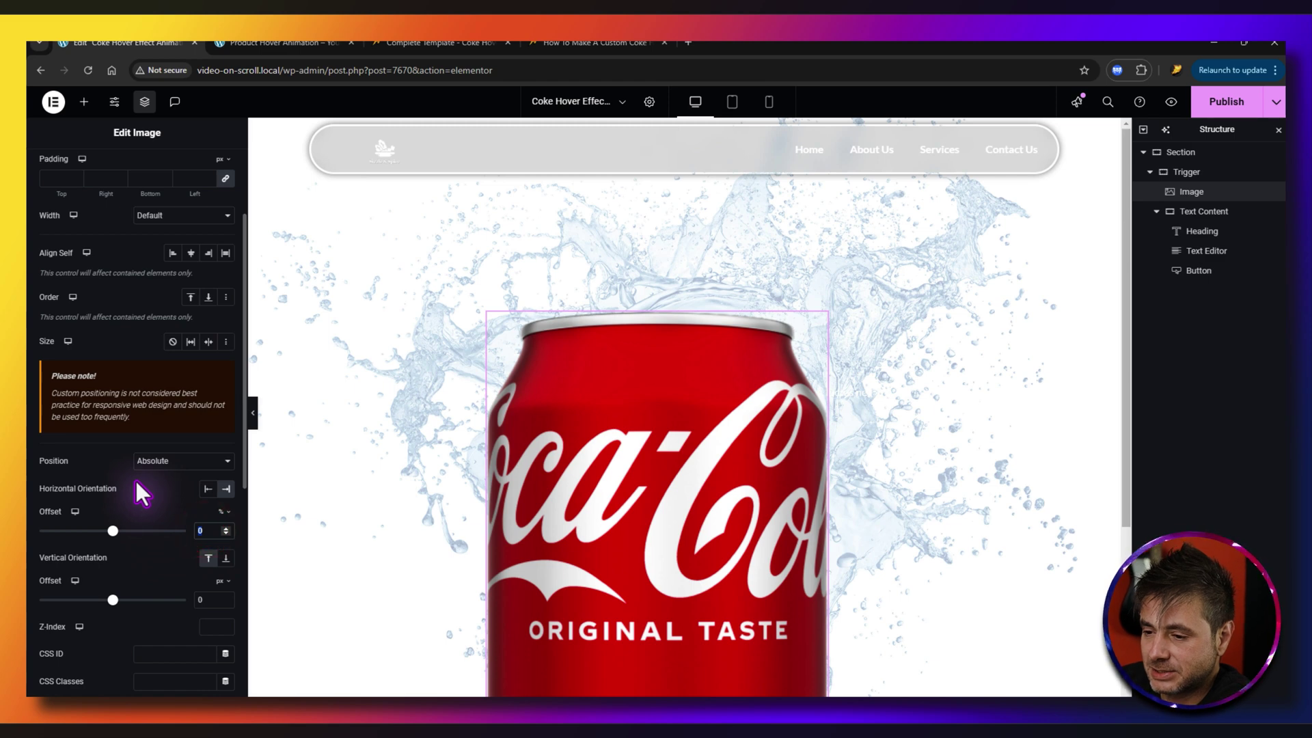
{"action": "type", "text": "36"}
Step: Set the can image's desktop vertical offset to 11%
{"action": "scroll", "coordinate": [102, 498], "scroll_direction": "down", "scroll_amount": 1}
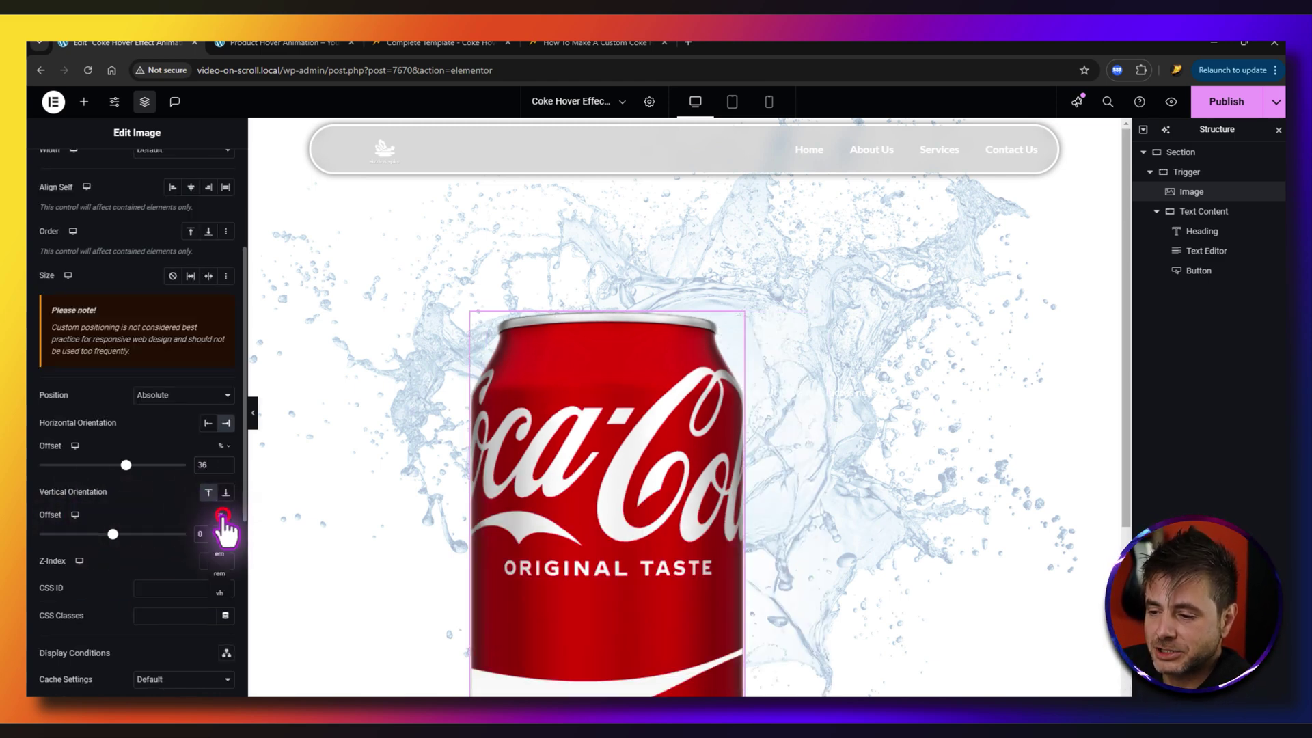
{"action": "left_click", "coordinate": [223, 533]}
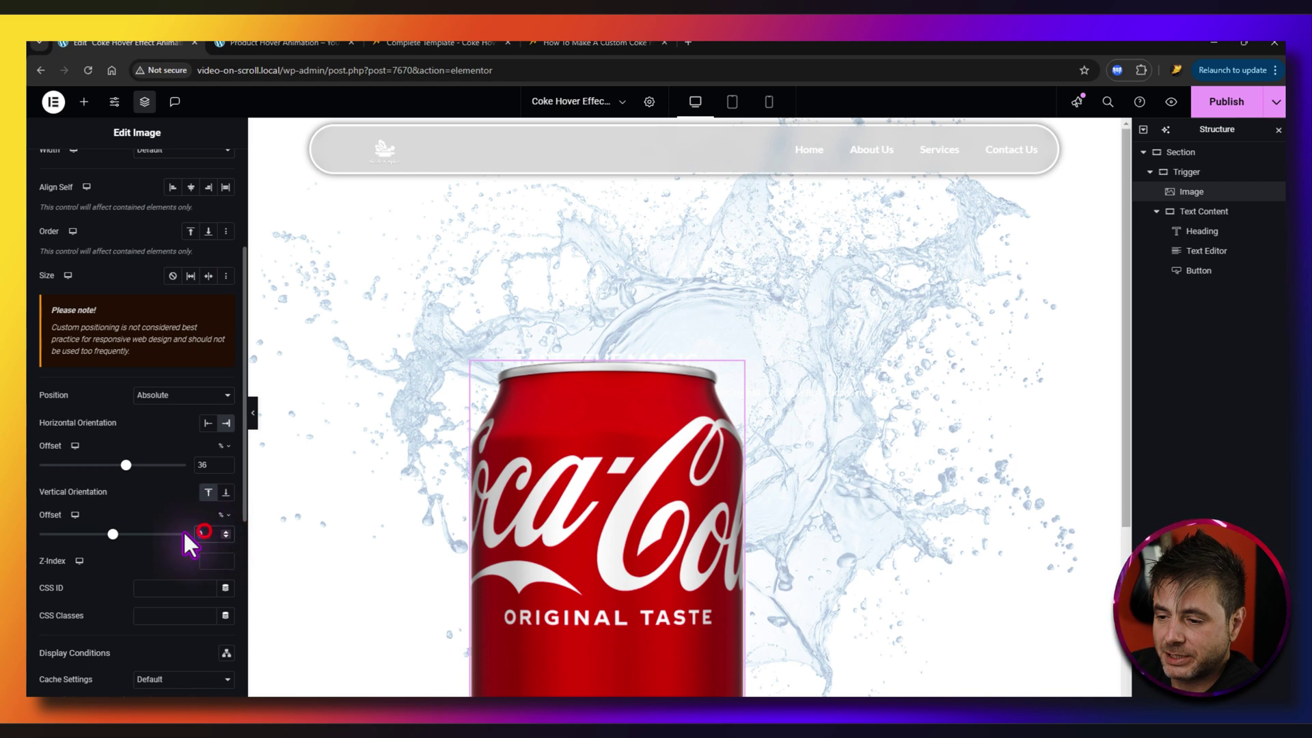
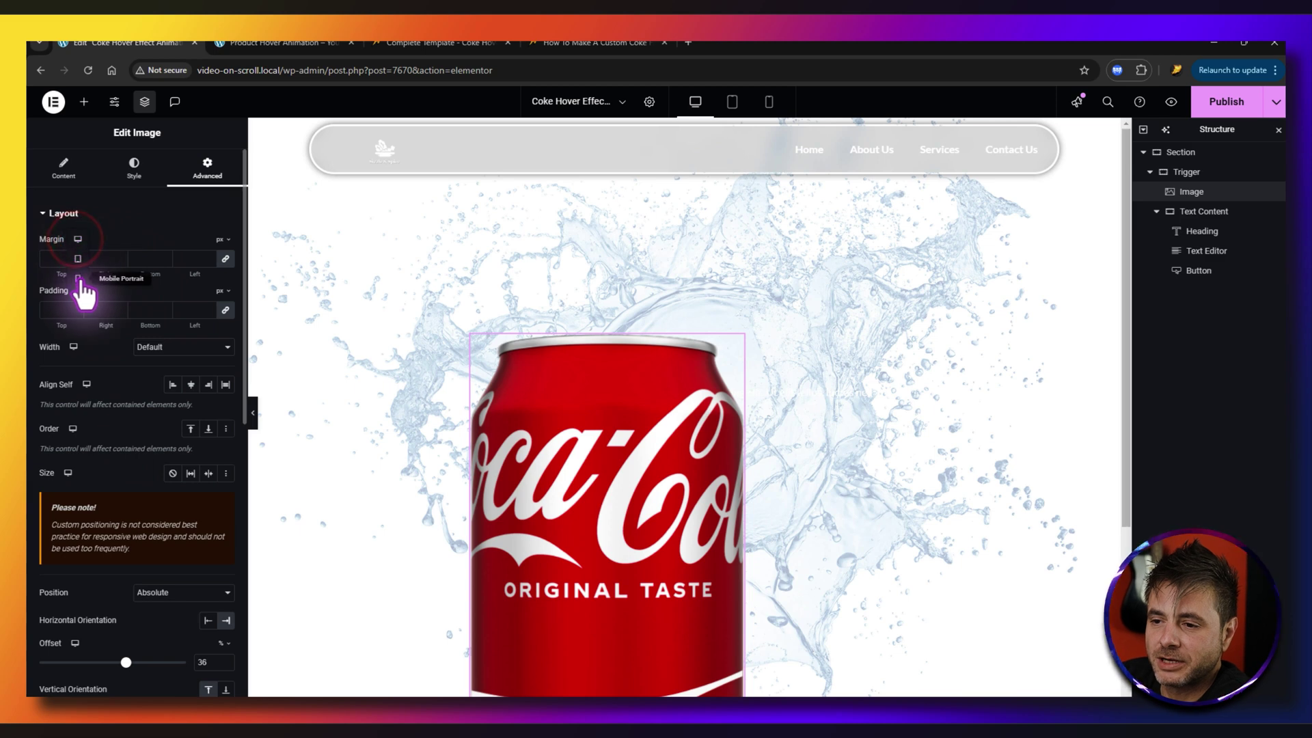
Step: Unlink the can image's margin values for mobile portrait and set its top margin to shift the can down
{"action": "left_click", "coordinate": [78, 279]}
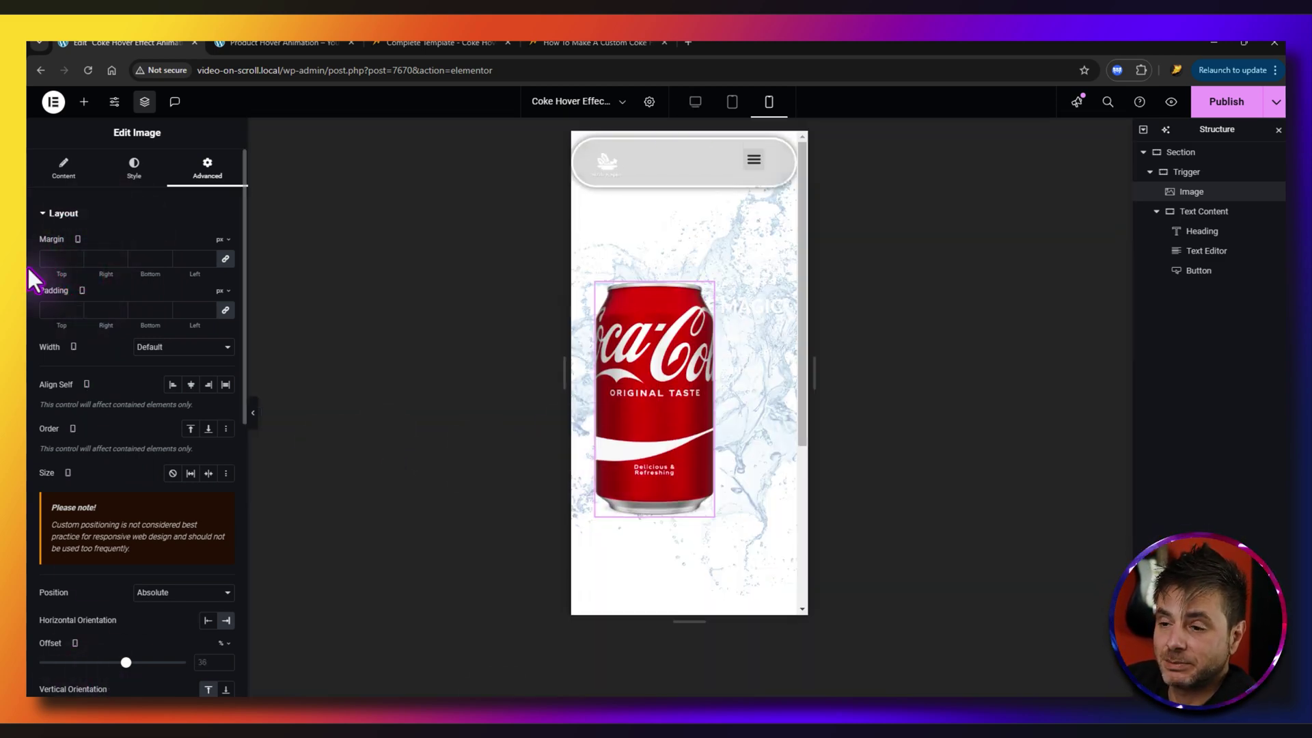
{"action": "left_click", "coordinate": [225, 260]}
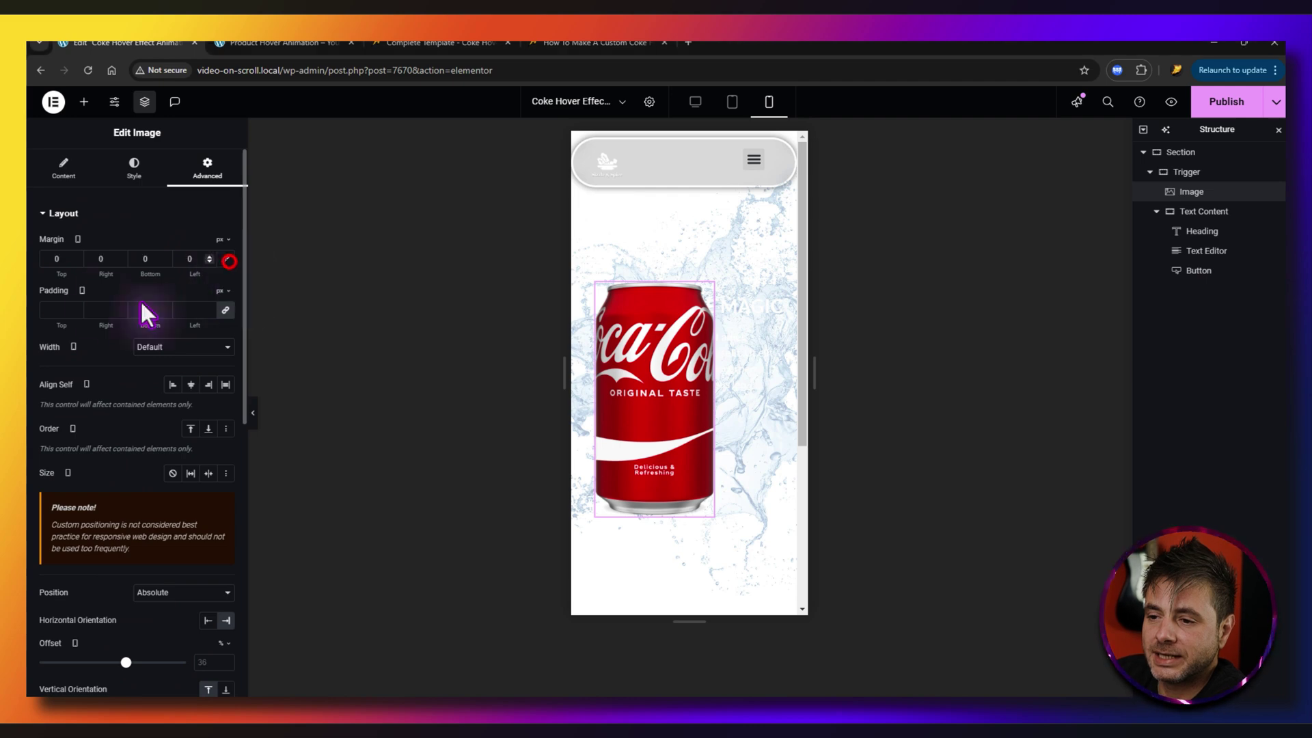
{"action": "left_click", "coordinate": [45, 260]}
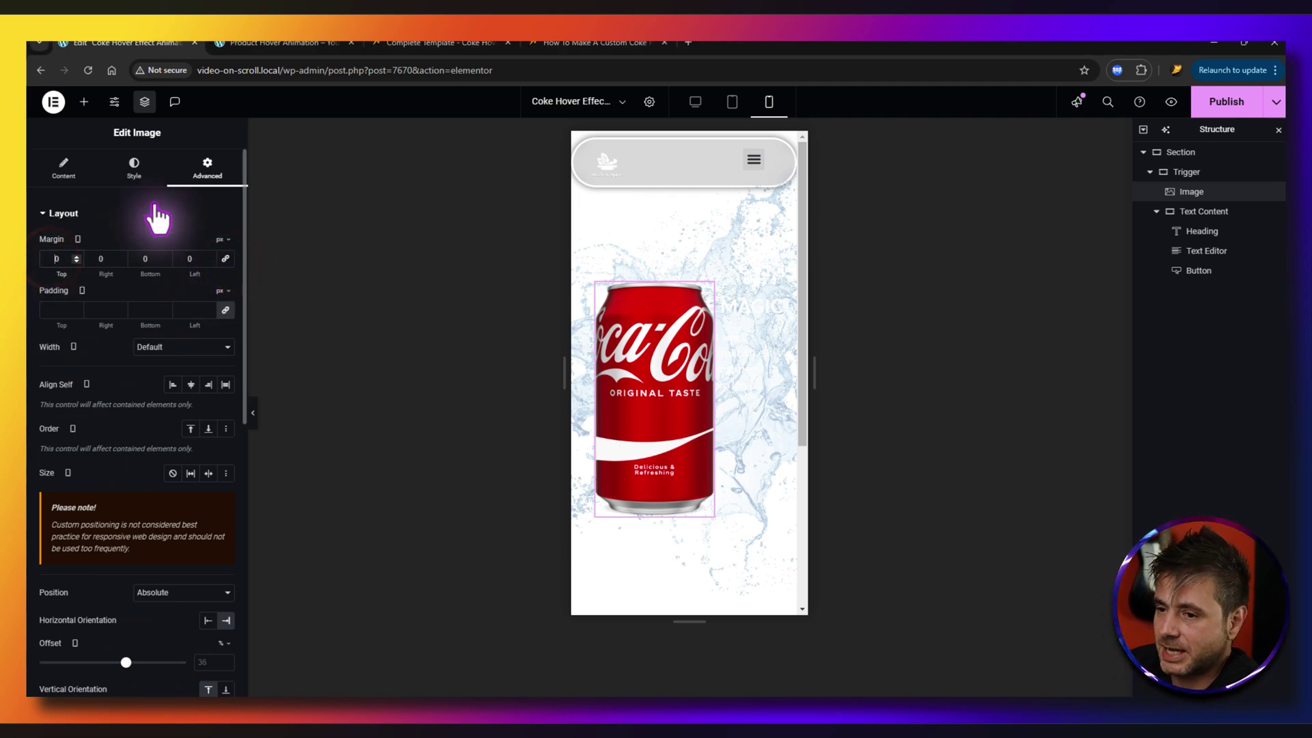
Step: Set the can image's mobile portrait offsets to 69 px horizontally and 8% vertically, and return to the desktop view
{"action": "scroll", "coordinate": [112, 395], "scroll_direction": "down", "scroll_amount": 4}
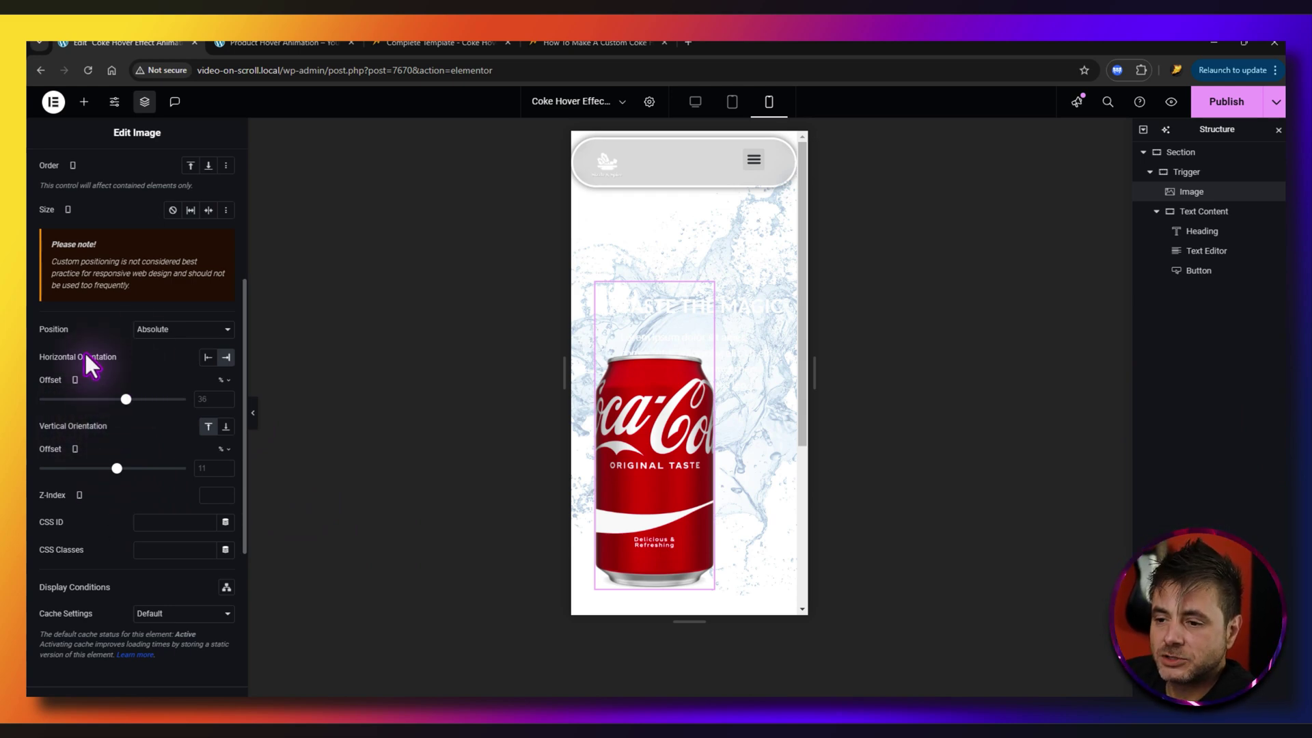
{"action": "left_click", "coordinate": [223, 380]}
{"action": "left_click", "coordinate": [222, 381]}
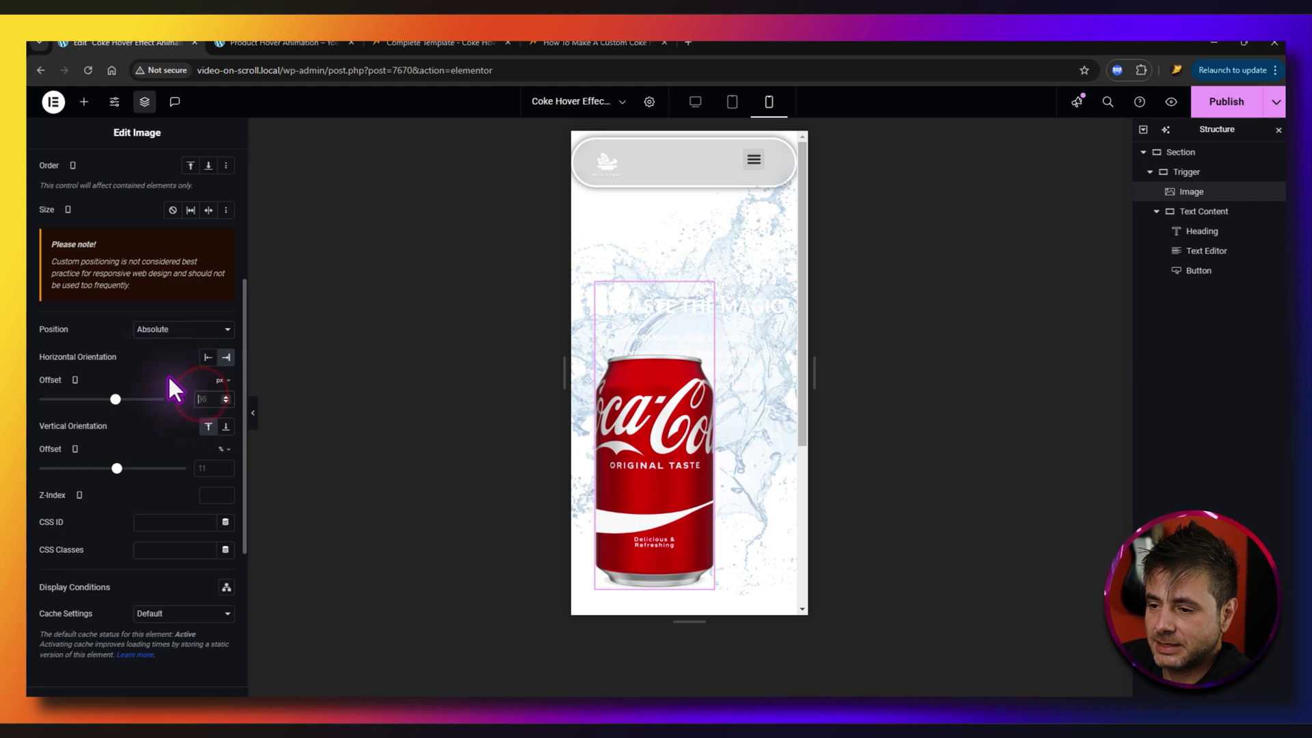
{"action": "type", "text": "69"}
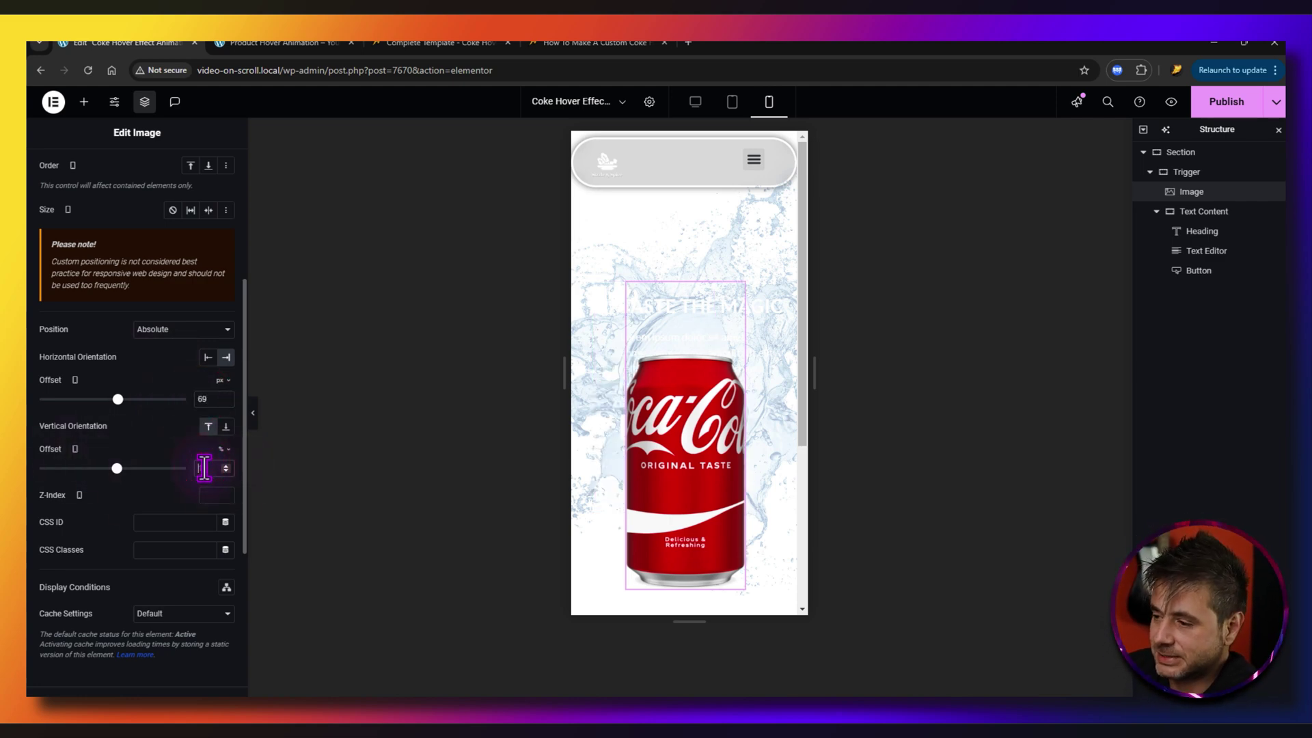
{"action": "type", "text": "8"}
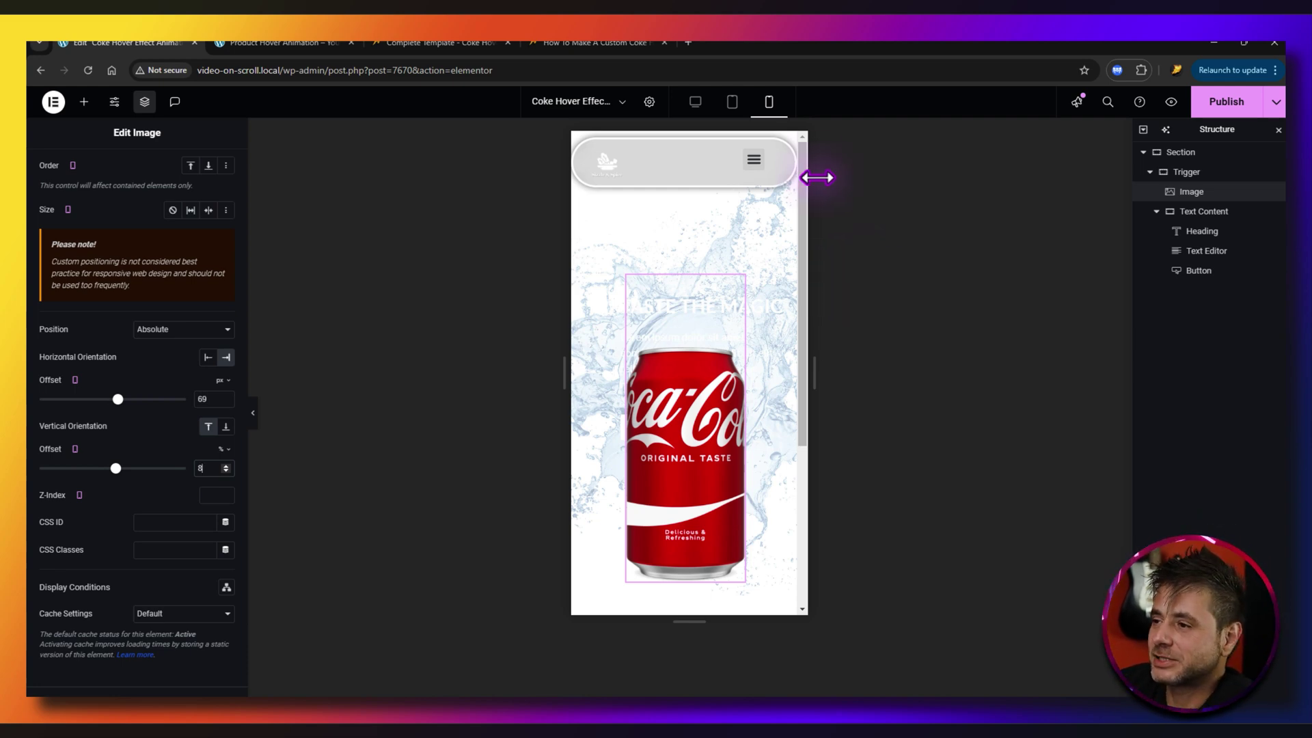
{"action": "left_click", "coordinate": [695, 101]}
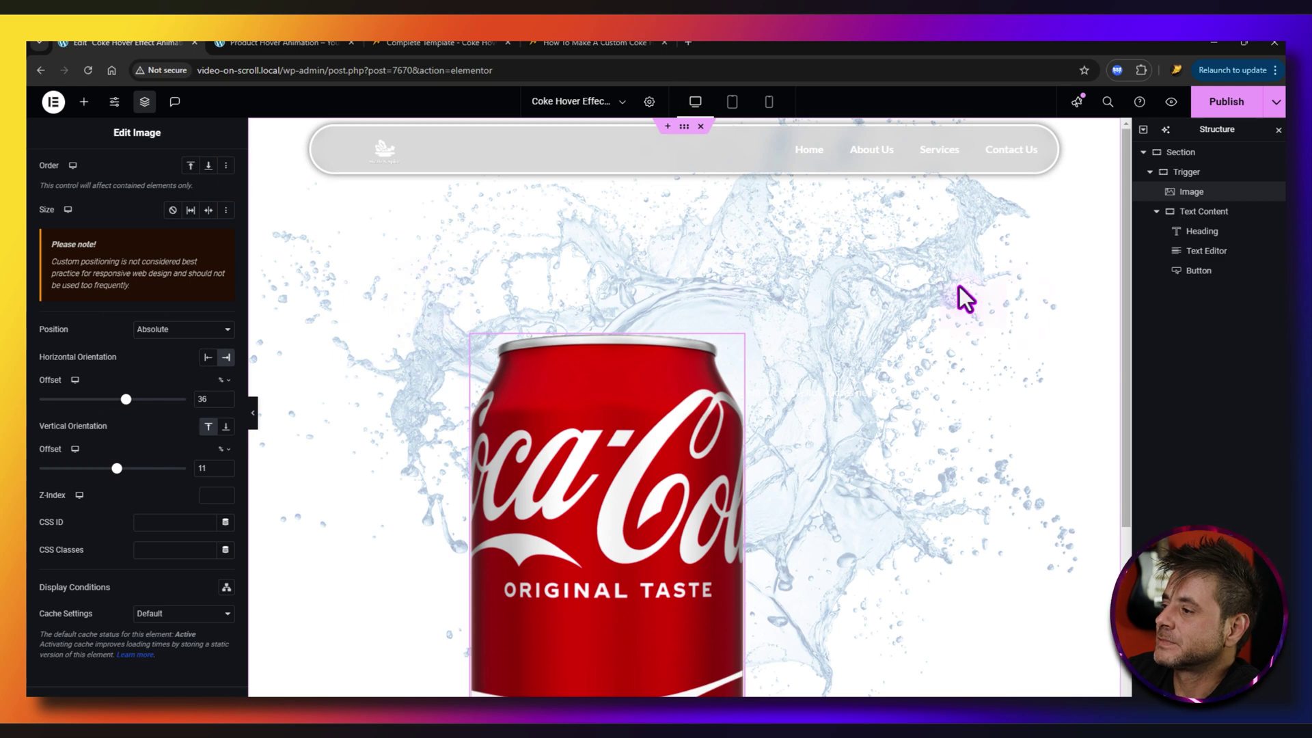
Step: Copy the trigger container code from the tutorial blog post and paste it into the Trigger container's Custom CSS
{"action": "left_click", "coordinate": [1204, 173]}
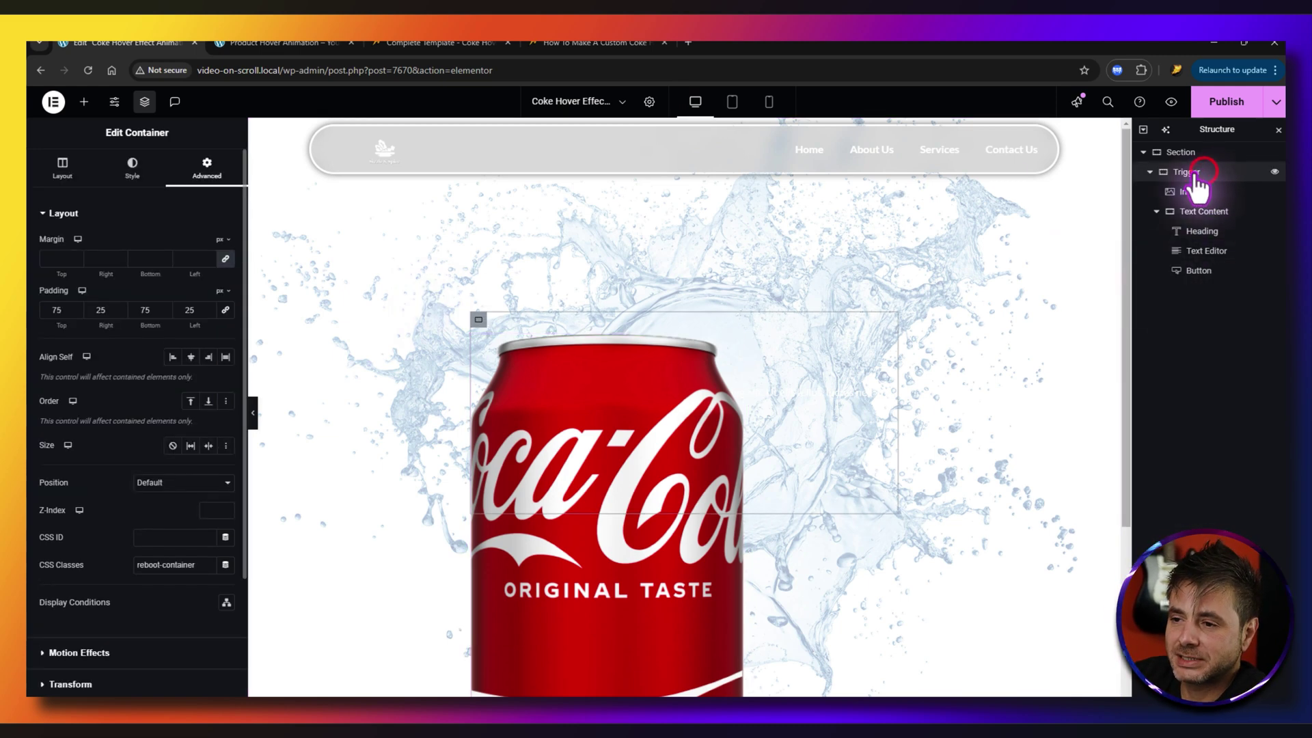
{"action": "left_click", "coordinate": [206, 167]}
{"action": "scroll", "coordinate": [129, 565], "scroll_direction": "down", "scroll_amount": 3}
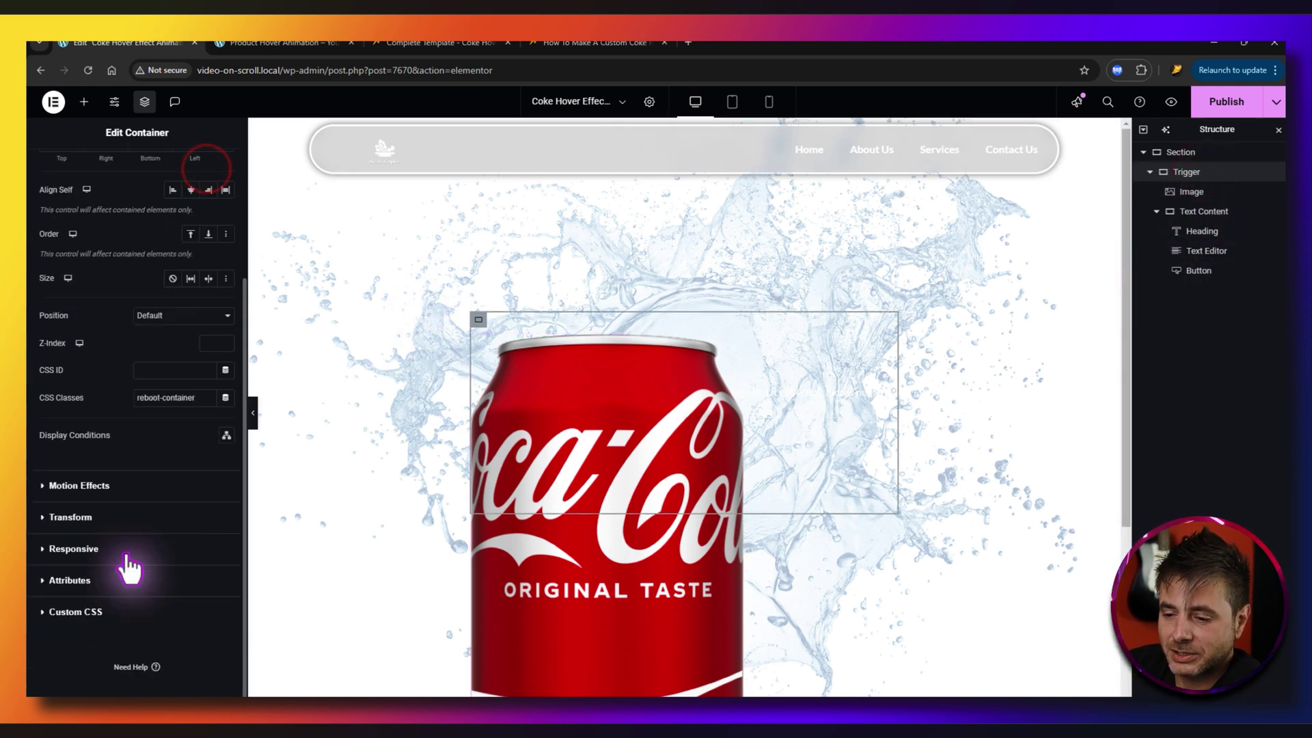
{"action": "left_click", "coordinate": [88, 613]}
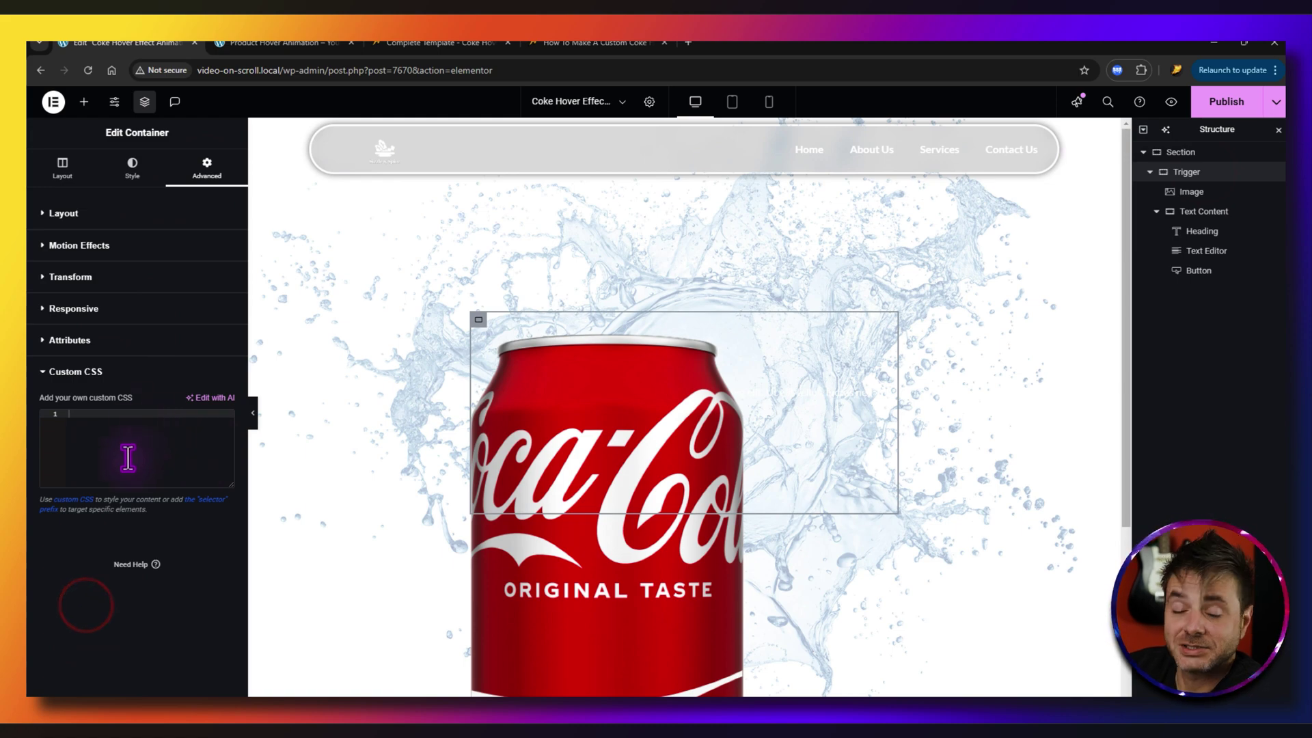
{"action": "left_click", "coordinate": [574, 42]}
{"action": "scroll", "coordinate": [248, 305], "scroll_direction": "down", "scroll_amount": 6}
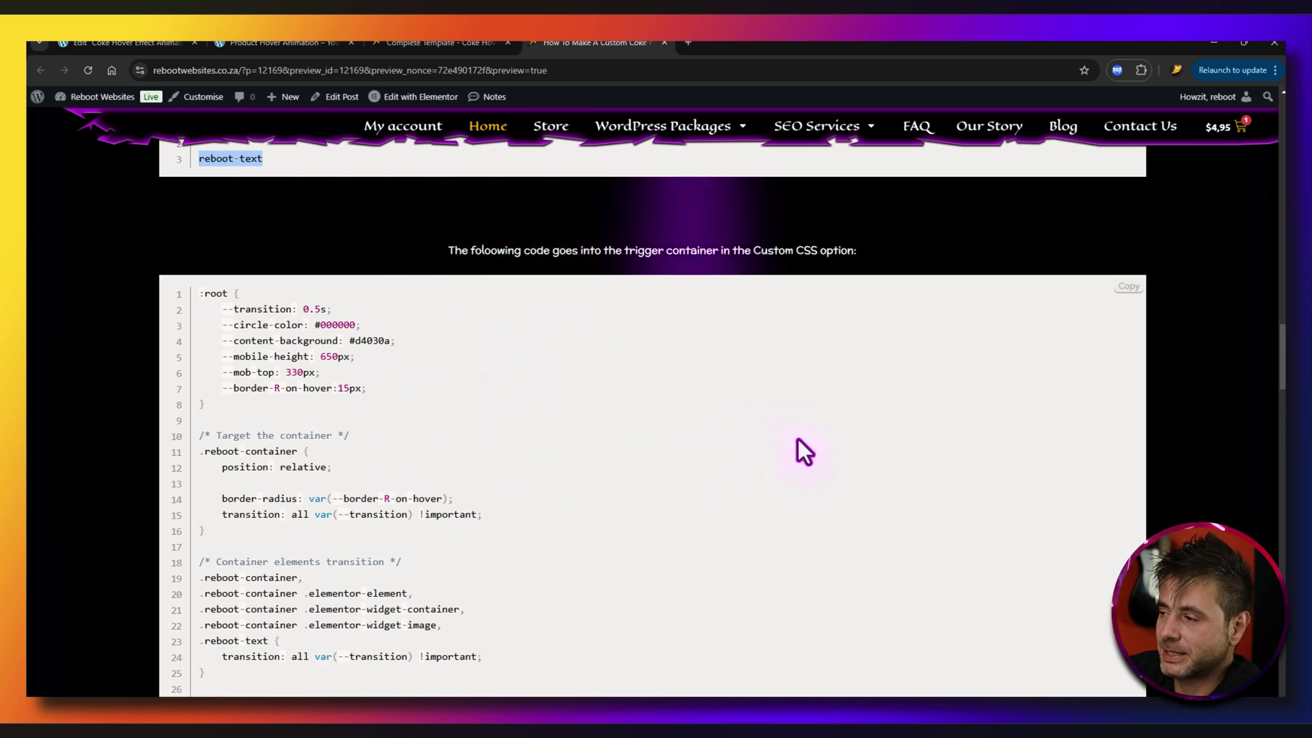
{"action": "key", "text": "ctrl+1"}
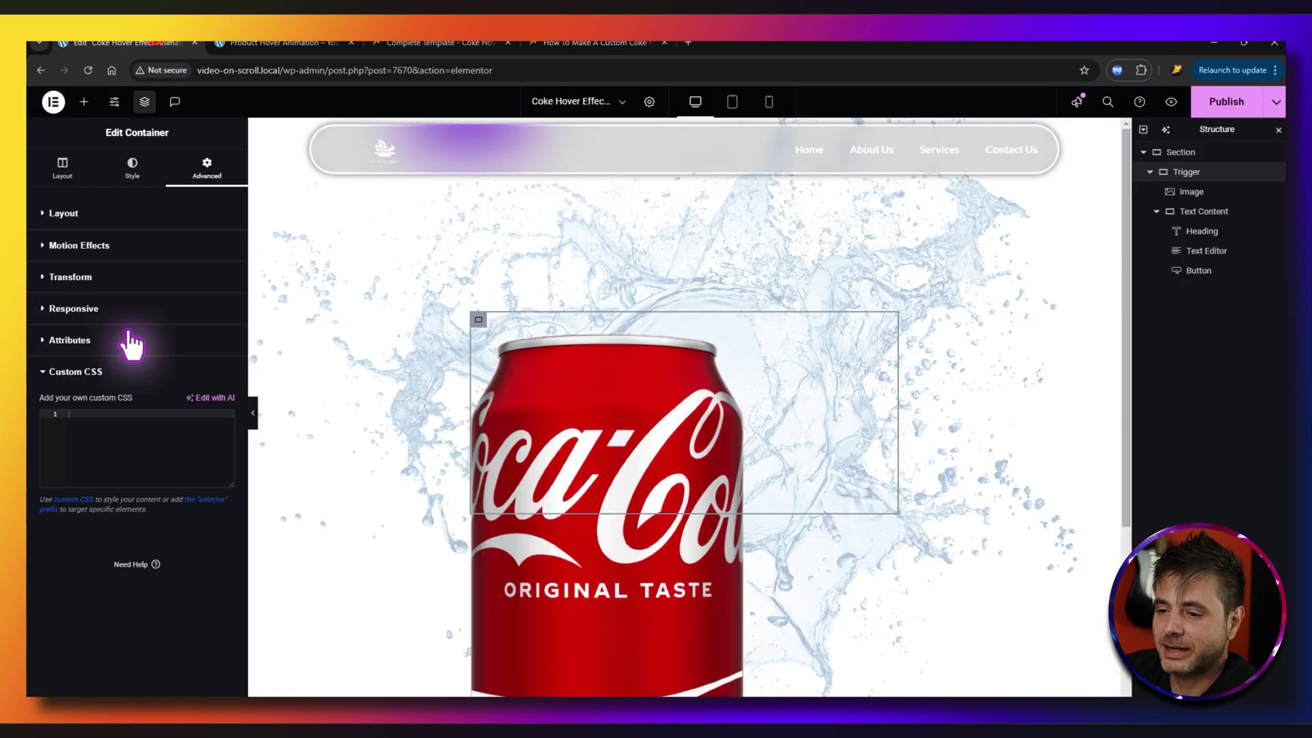
{"action": "left_click", "coordinate": [138, 432]}
{"action": "key", "text": "ctrl+v"}
{"action": "left_click", "coordinate": [683, 478]}
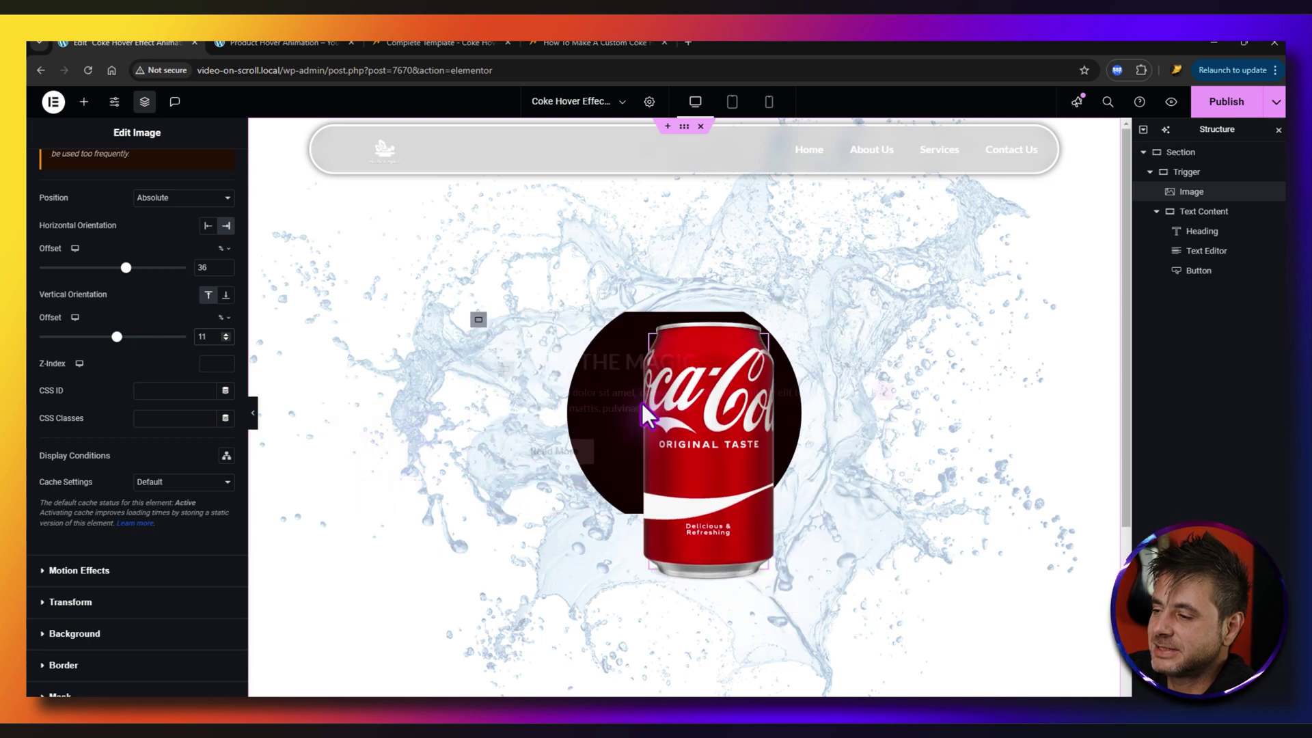
{"action": "left_click", "coordinate": [1187, 172]}
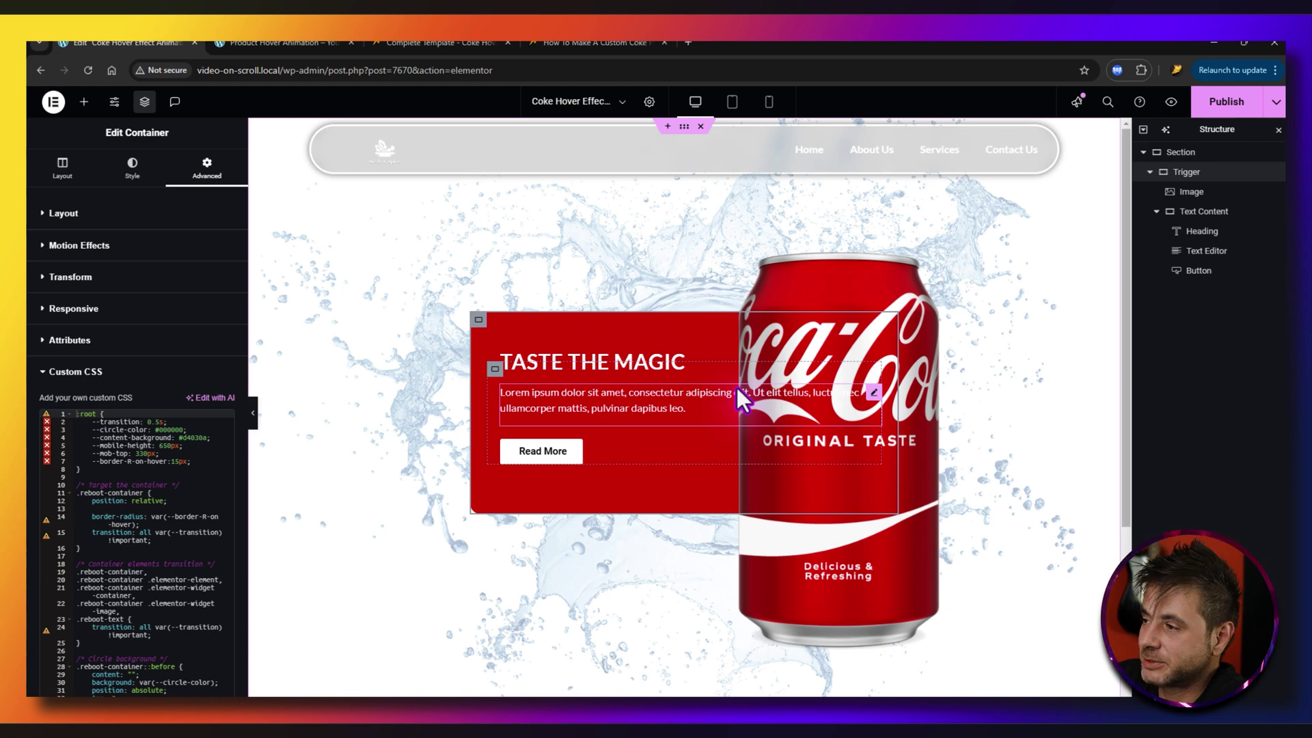
Step: Give the Text Editor widget in the Text Content container a custom width of 320 px
{"action": "left_click", "coordinate": [850, 398]}
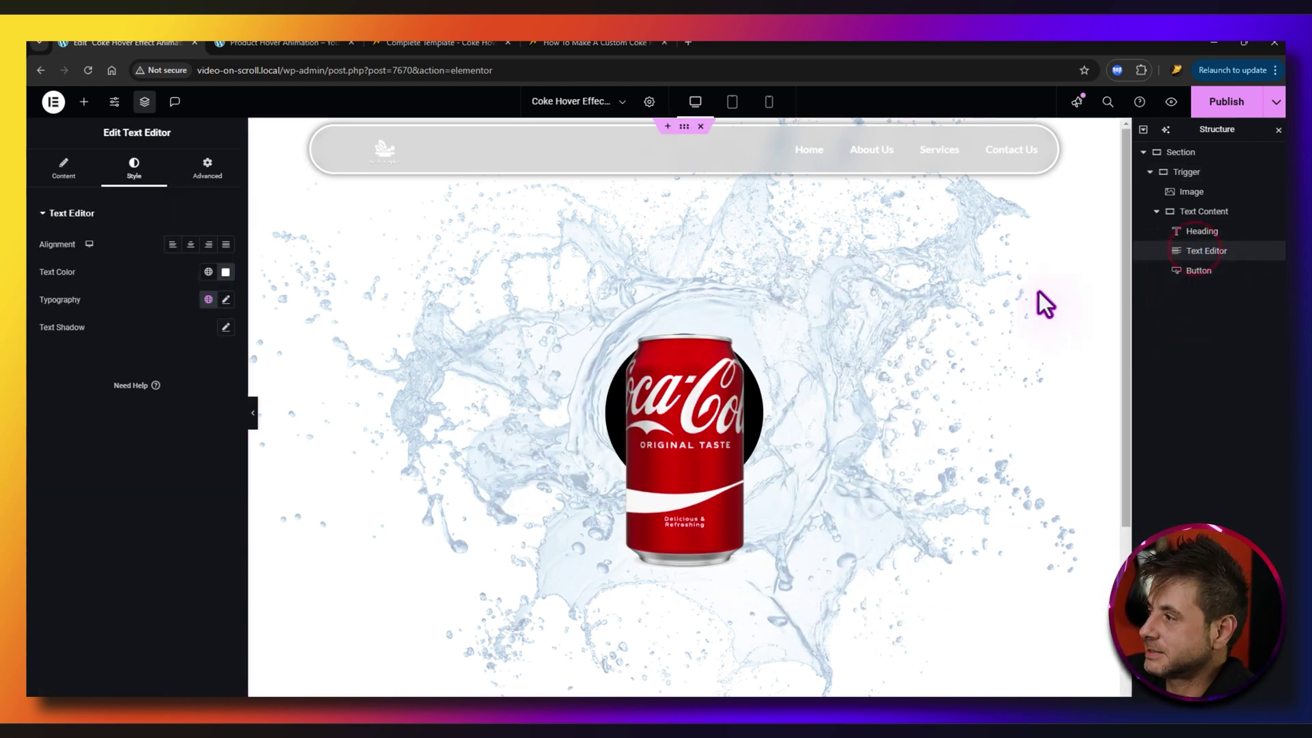
{"action": "left_click", "coordinate": [207, 168]}
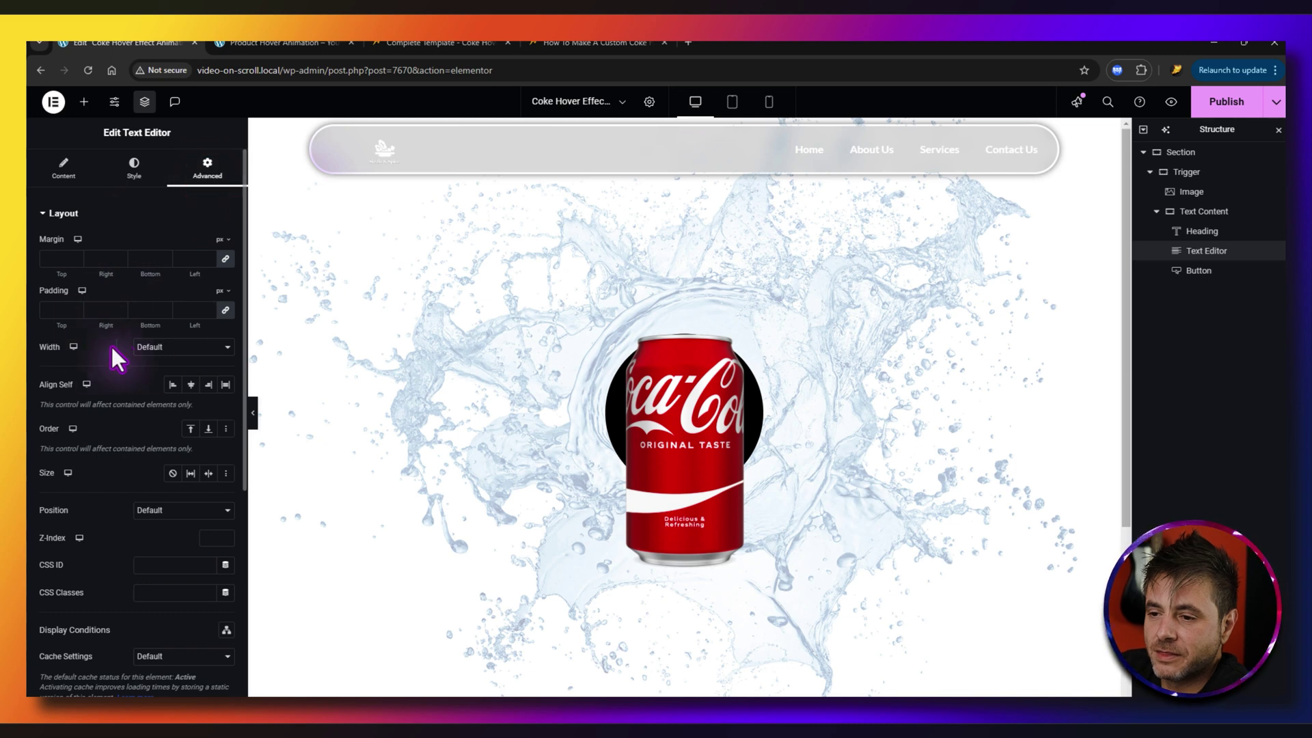
{"action": "left_click", "coordinate": [179, 346]}
{"action": "left_click", "coordinate": [162, 409]}
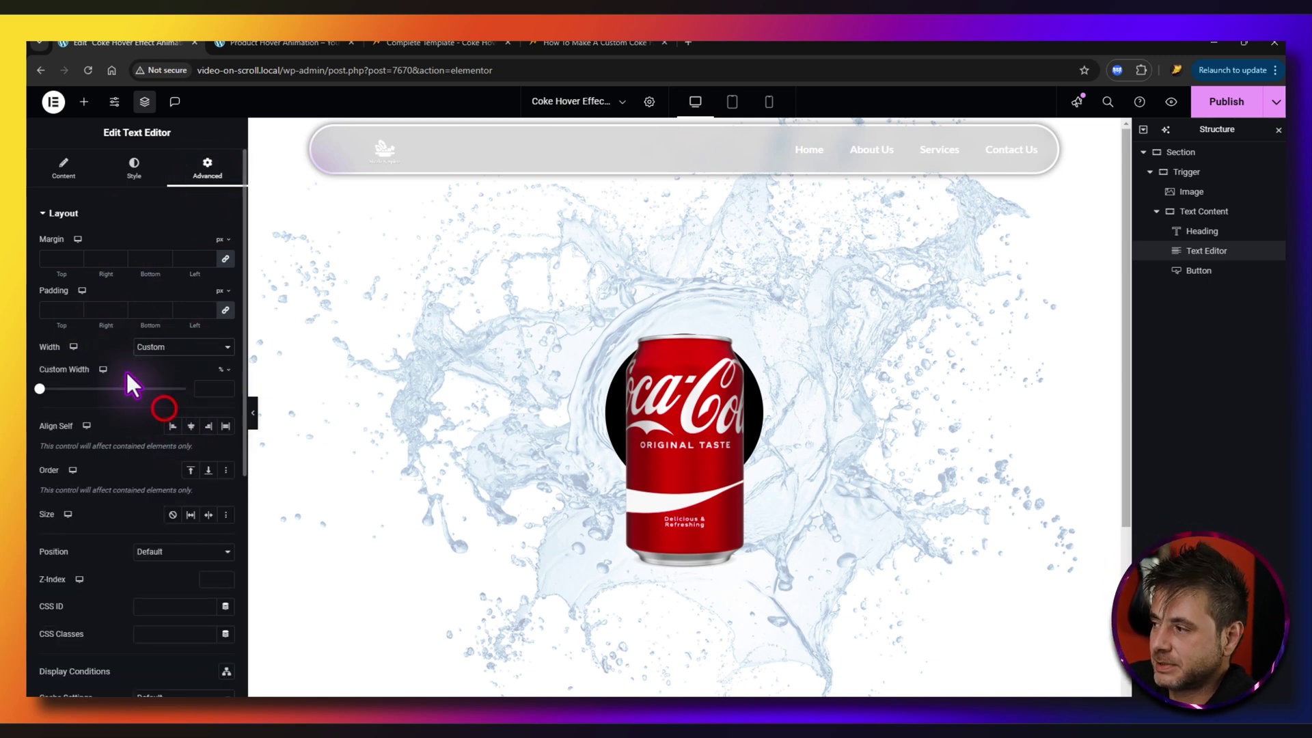
{"action": "left_click", "coordinate": [223, 369]}
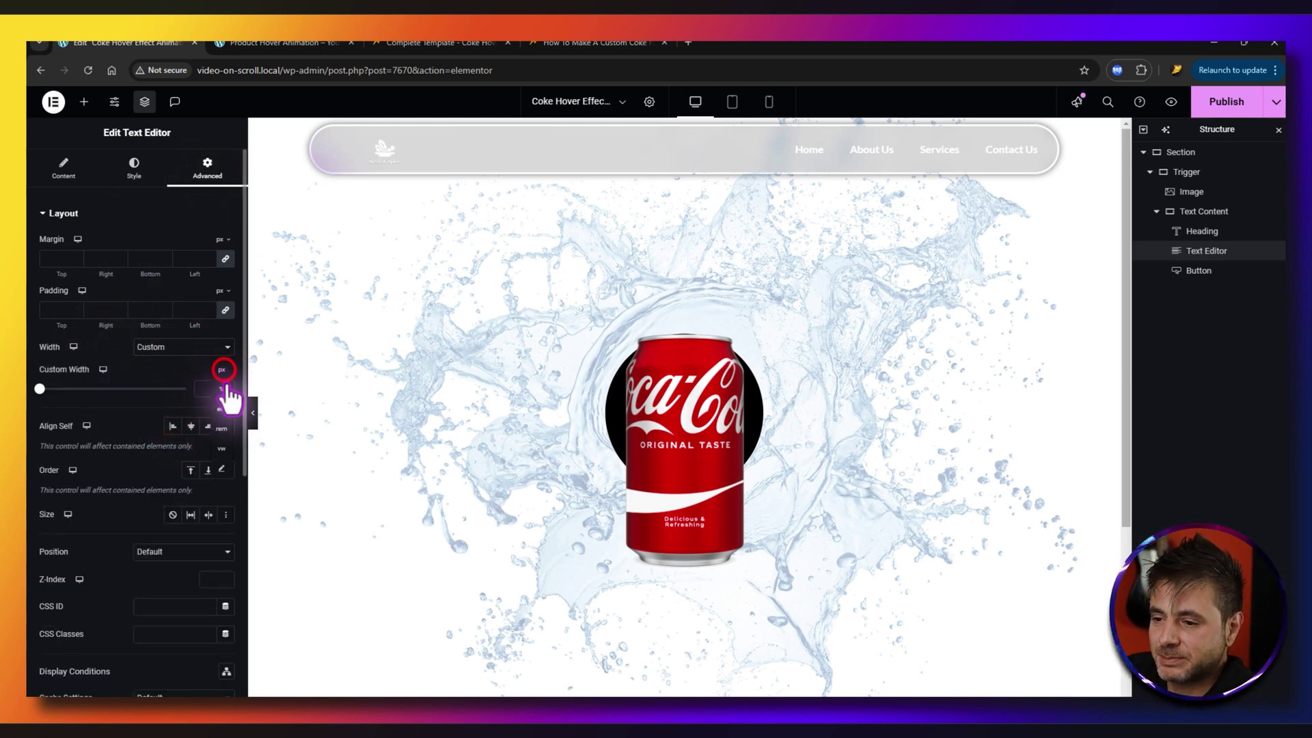
{"action": "left_click", "coordinate": [225, 370]}
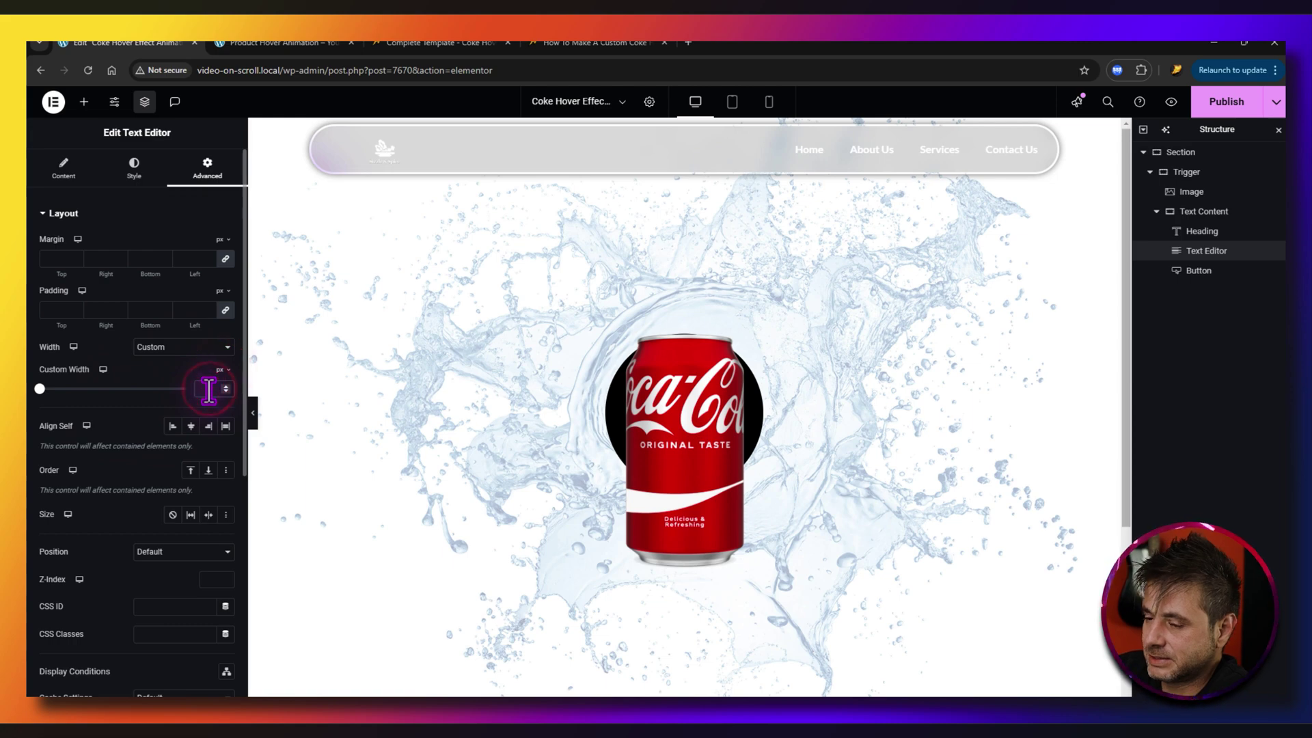
{"action": "left_click", "coordinate": [208, 390]}
{"action": "type", "text": "320"}
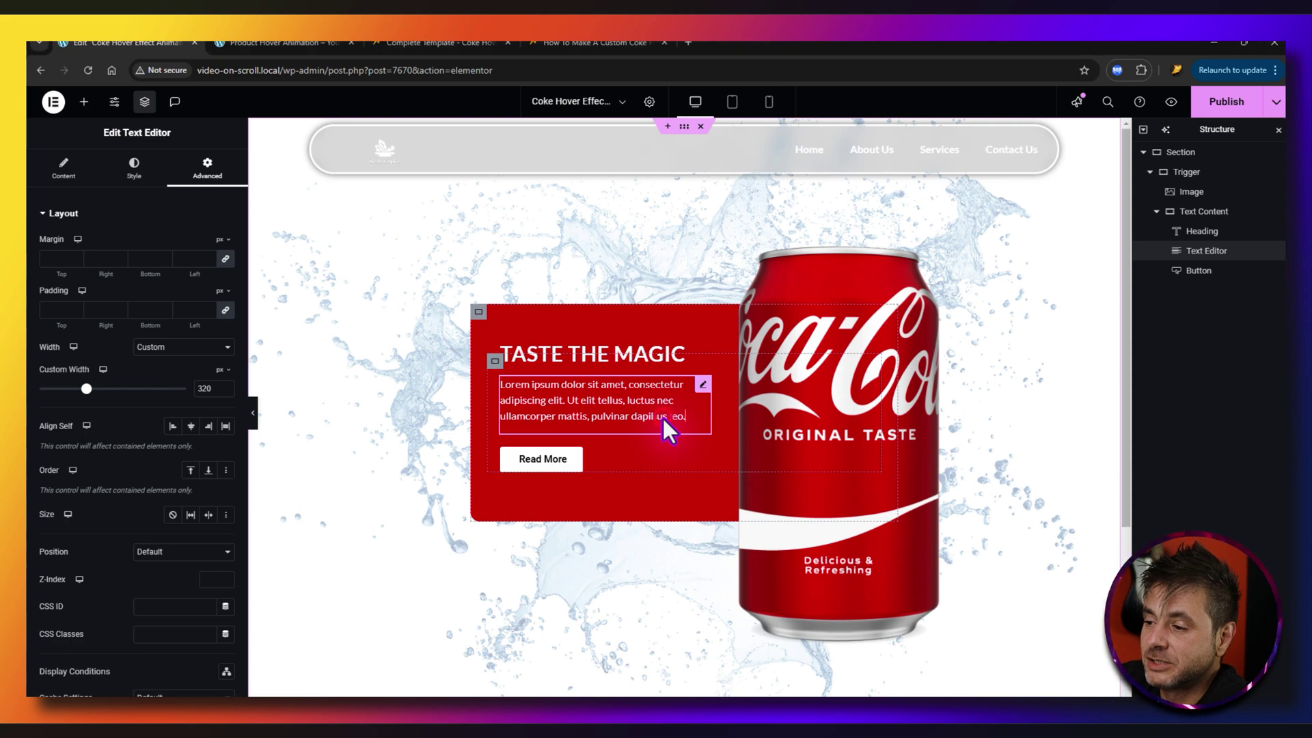
Step: Extend the Text Editor's paragraph with two more copies of the Lorem ipsum text and preview the hover animation
{"action": "left_click", "coordinate": [63, 167]}
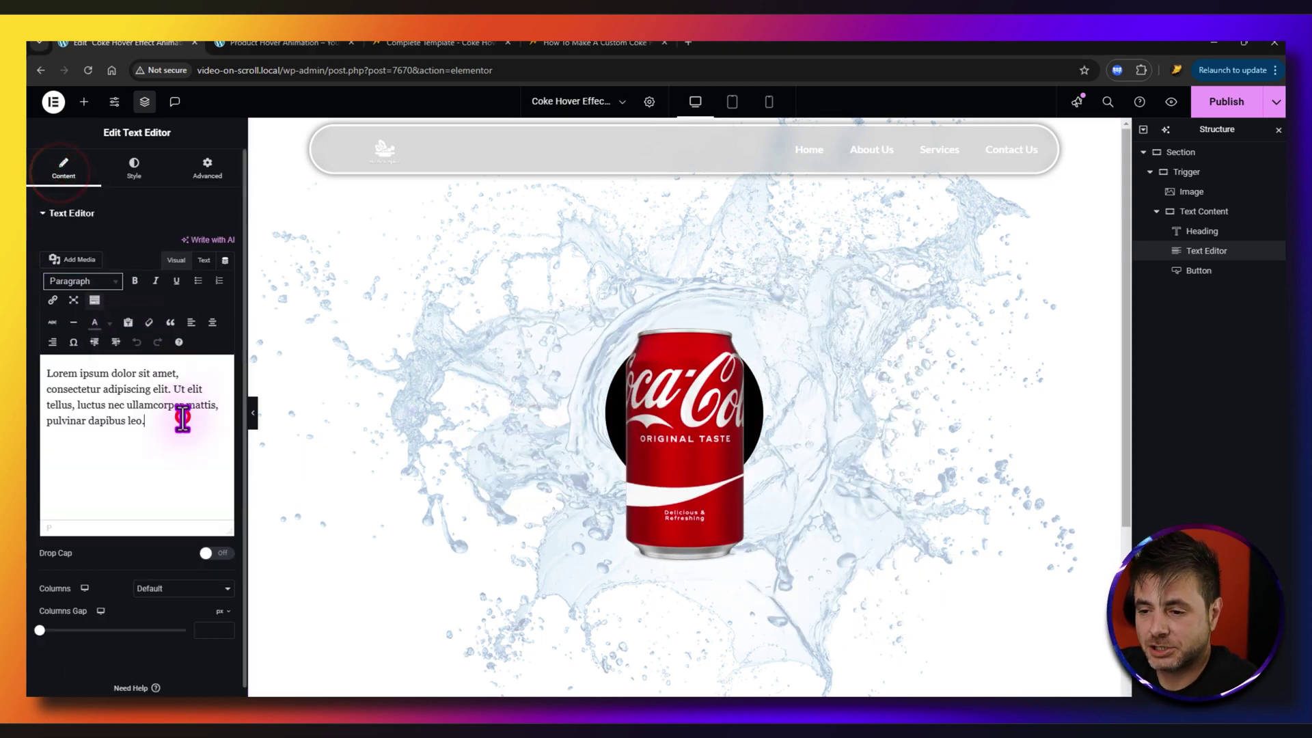
{"action": "type", "text": "Lorem ipsum dolor sit amet, consectetur adipiscing elit. Ut elit tellus, luctus nec ullamcorper mattis, pulvinar dapibus leo."}
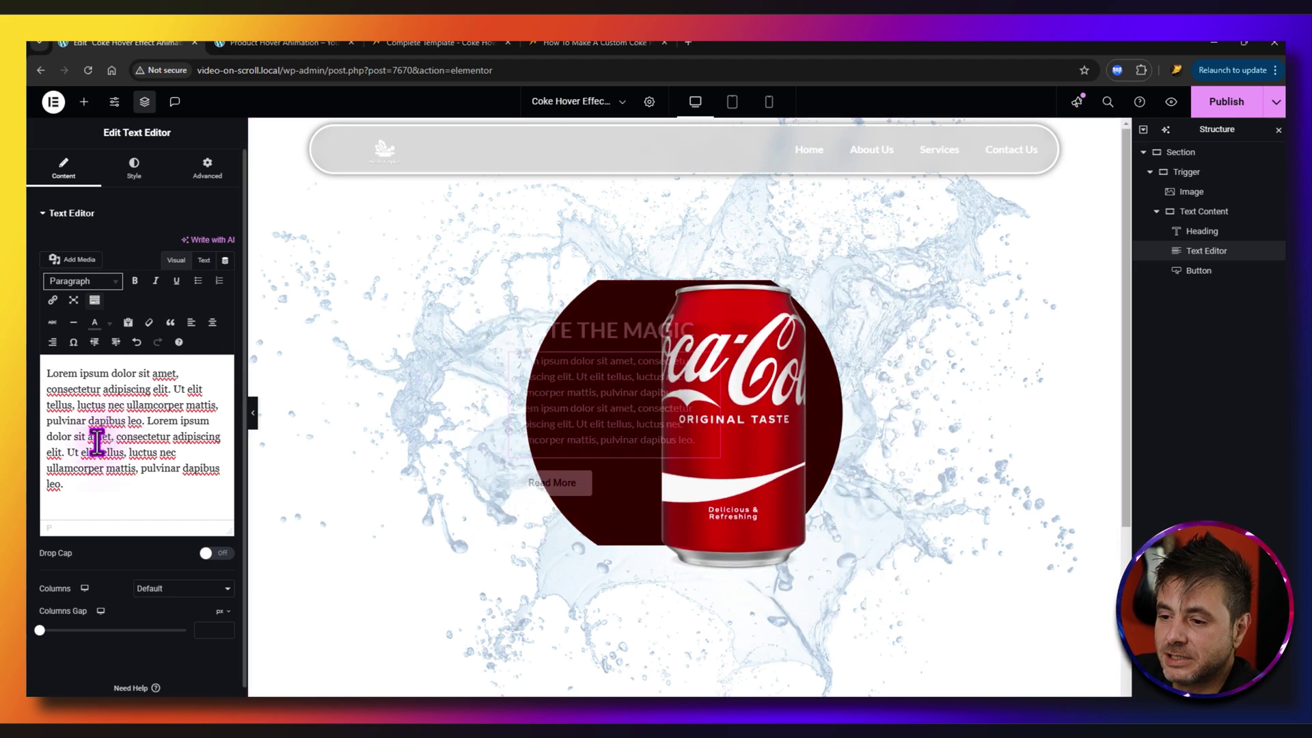
{"action": "left_click", "coordinate": [88, 489]}
{"action": "key", "text": "Return"}
{"action": "type", "text": "Lorem ipsum dolor sit amet, consectetur adipiscing elit. Ut elit tellus, luctus nec ullamcorper mattis, pulvinar dapibus leo."}
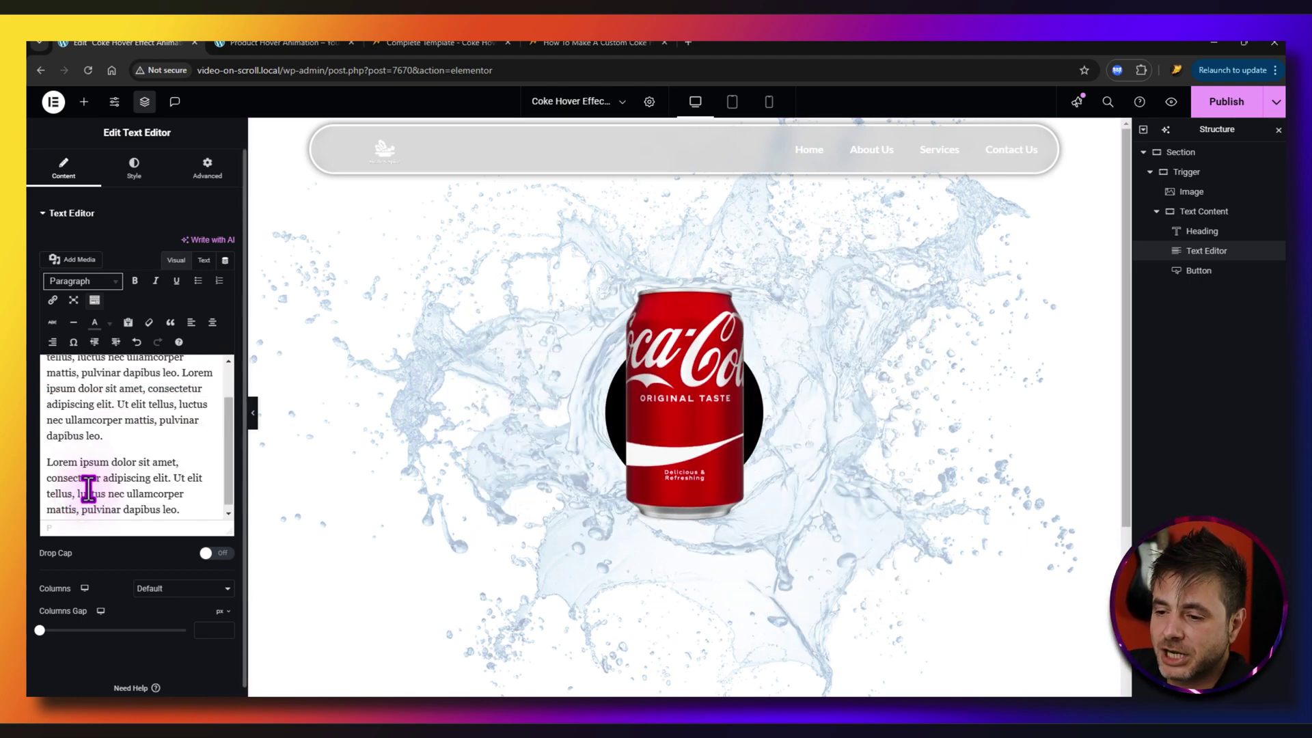
{"action": "left_click", "coordinate": [48, 462]}
{"action": "key", "text": "BackSpace"}
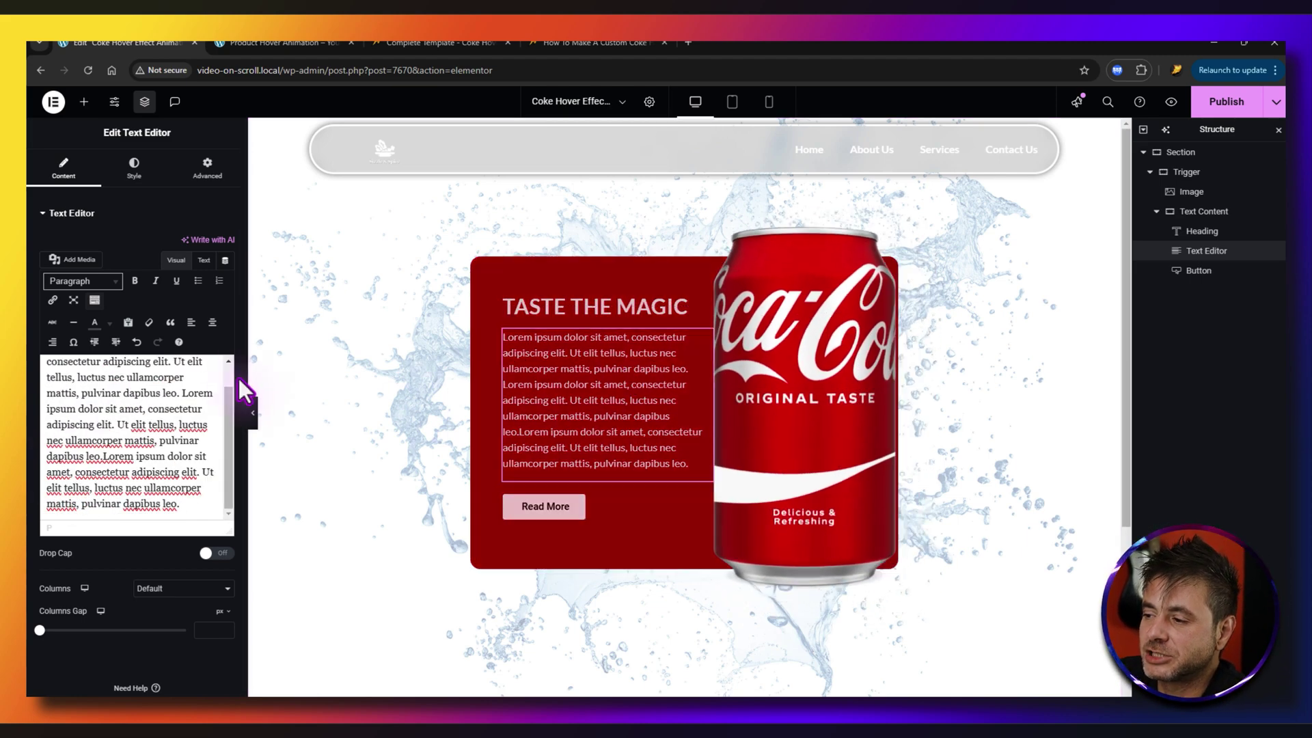
{"action": "mouse_move", "coordinate": [641, 385]}
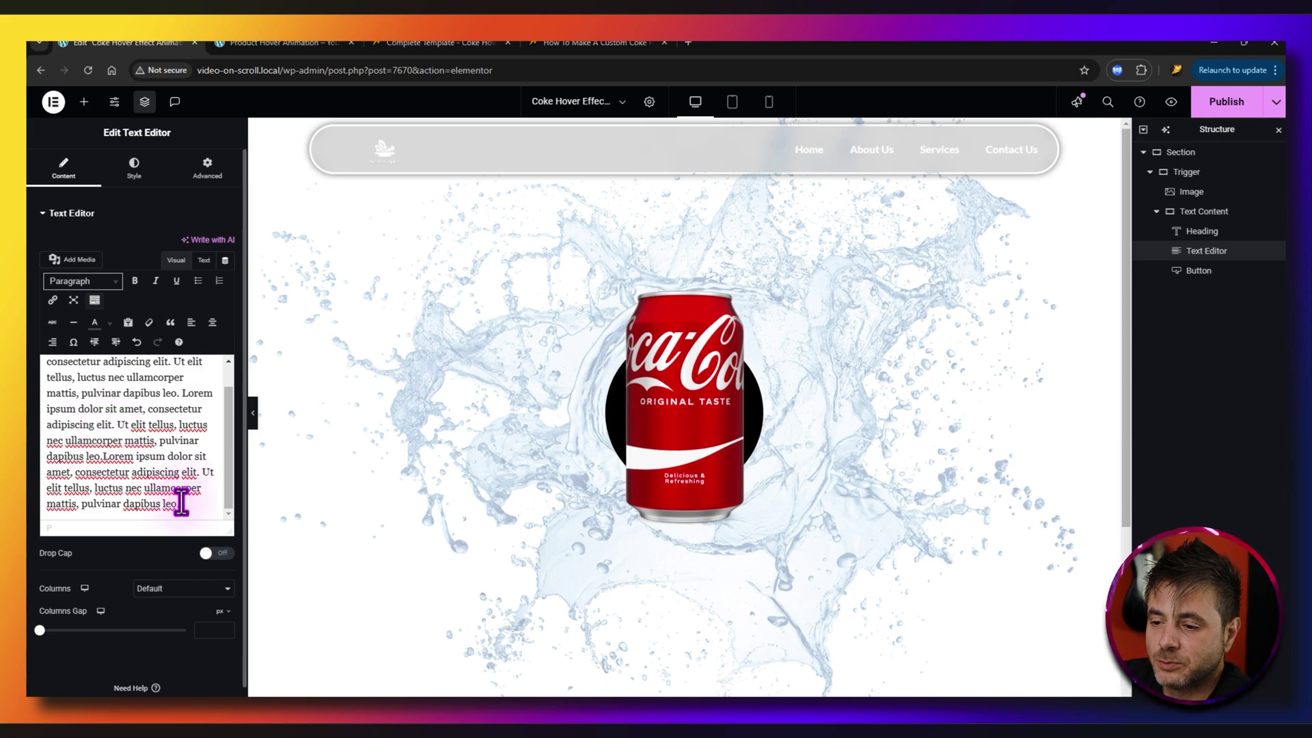
Step: Undo the third Lorem ipsum copy and delete the second one, leaving a single copy in the Text Editor
{"action": "key", "text": "ctrl+z"}
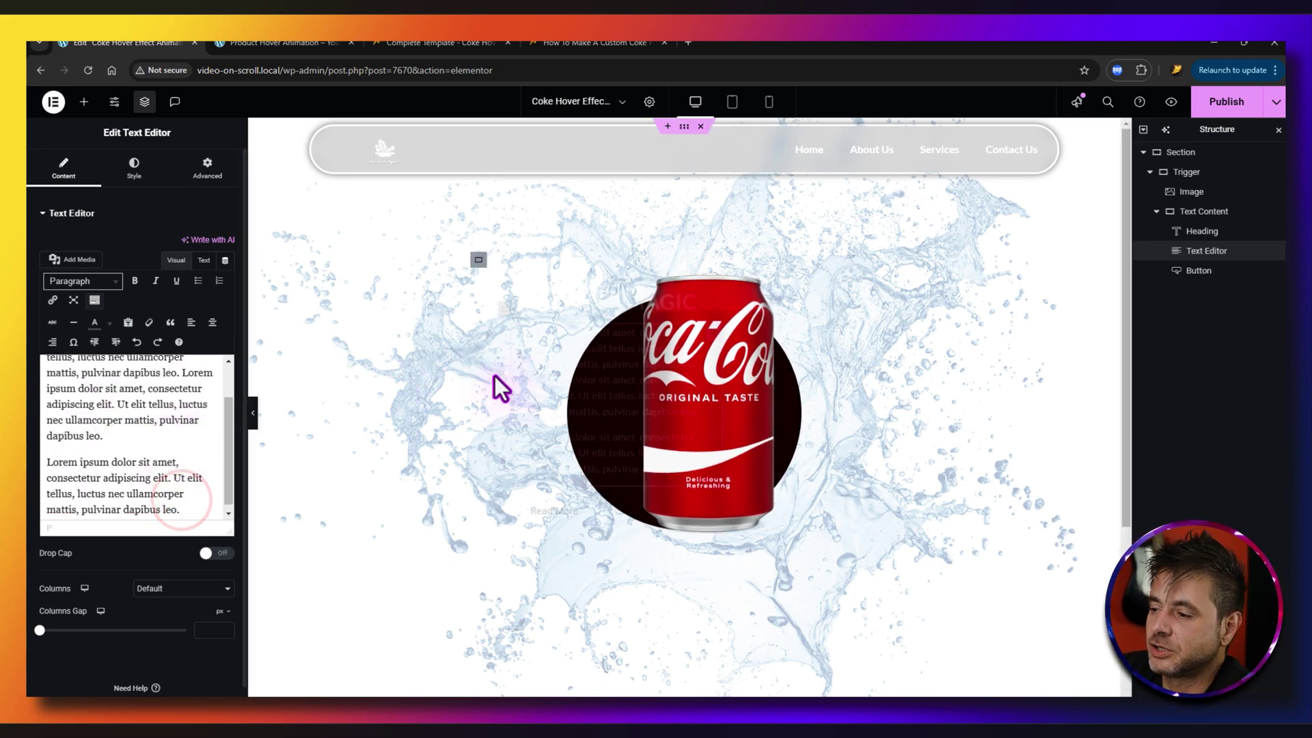
{"action": "key", "text": "ctrl+z"}
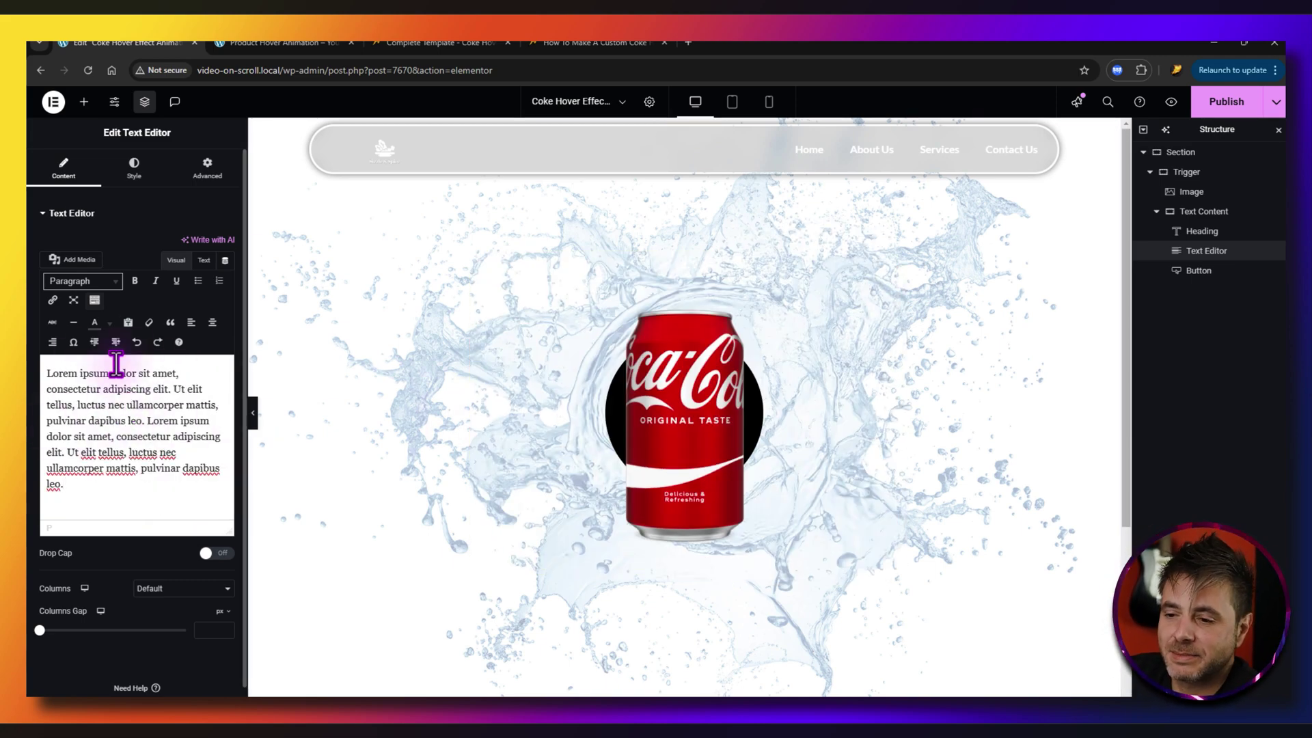
{"action": "mouse_move", "coordinate": [704, 396]}
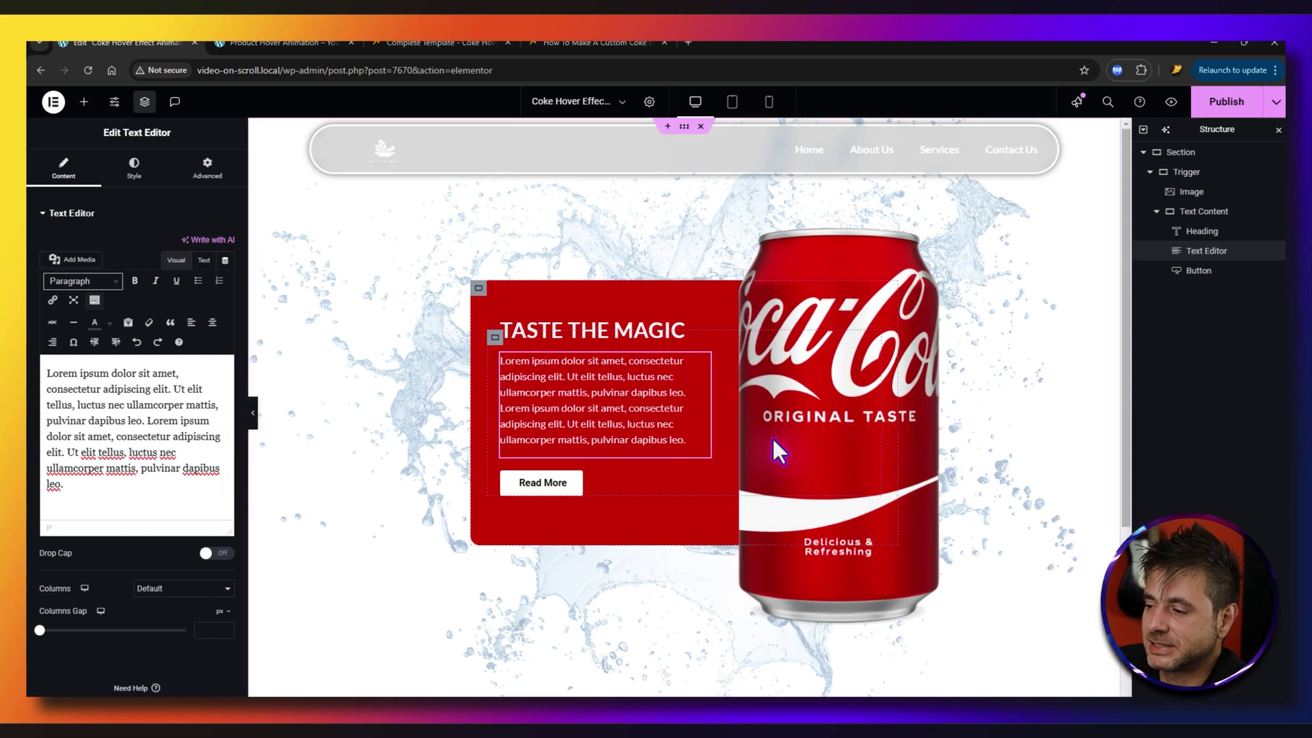
{"action": "left_click", "coordinate": [85, 492]}
{"action": "left_click_drag", "start_coordinate": [148, 419], "coordinate": [175, 489]}
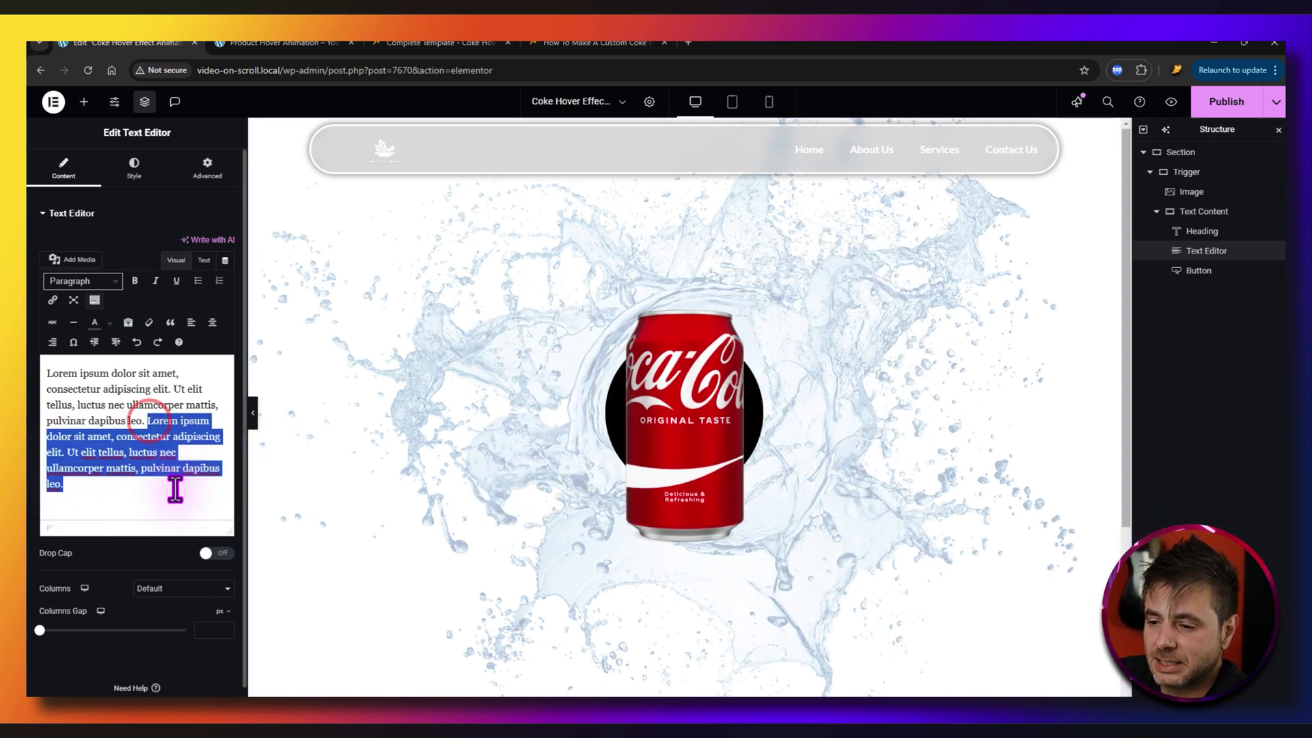
{"action": "key", "text": "BackSpace"}
{"action": "mouse_move", "coordinate": [590, 380]}
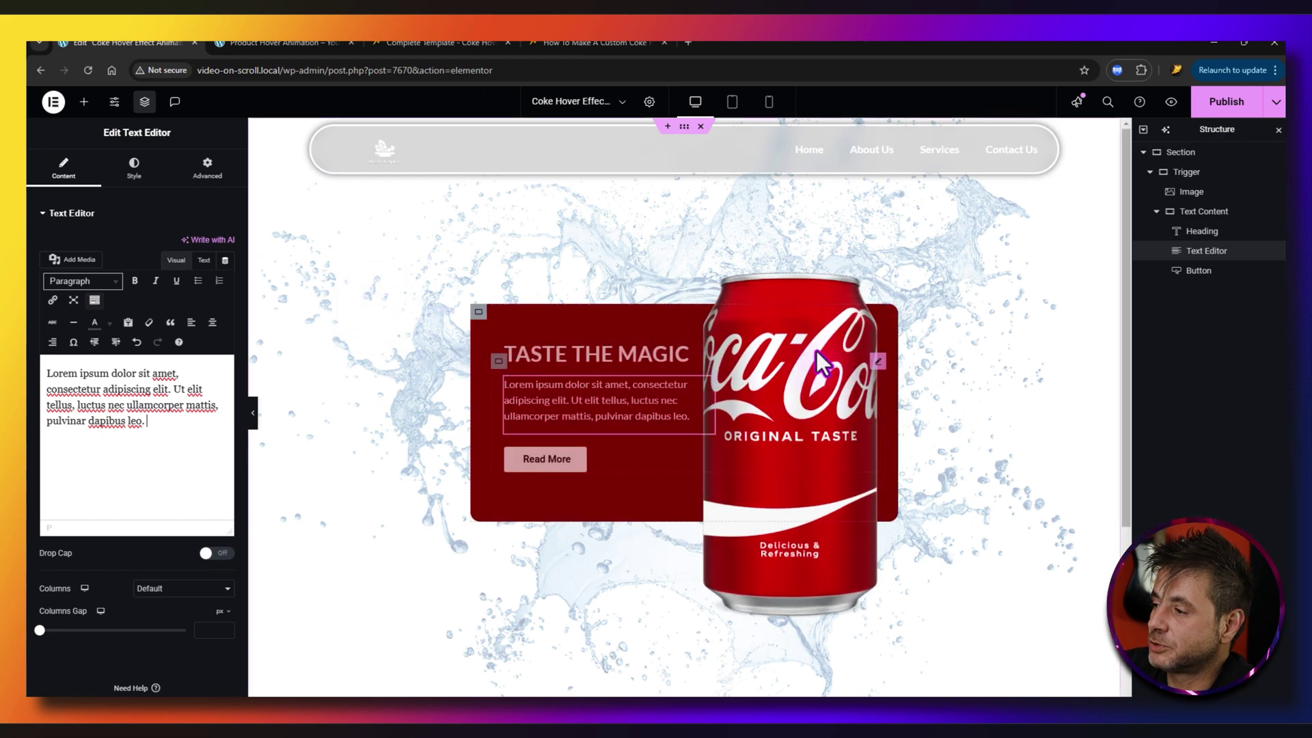
Step: Set the can Image widget's vertical offset to -5 and preview the hover animation
{"action": "left_click", "coordinate": [1192, 192]}
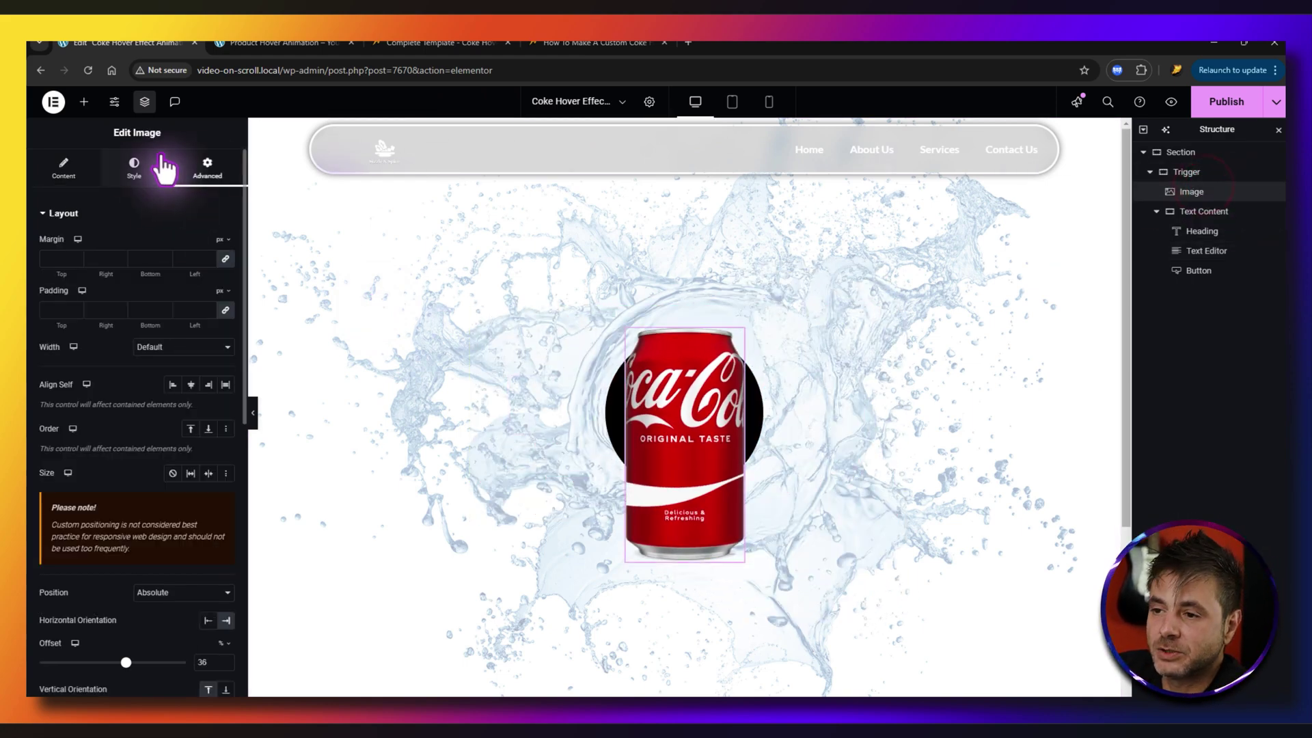
{"action": "left_click", "coordinate": [205, 164]}
{"action": "scroll", "coordinate": [132, 421], "scroll_direction": "down", "scroll_amount": 4}
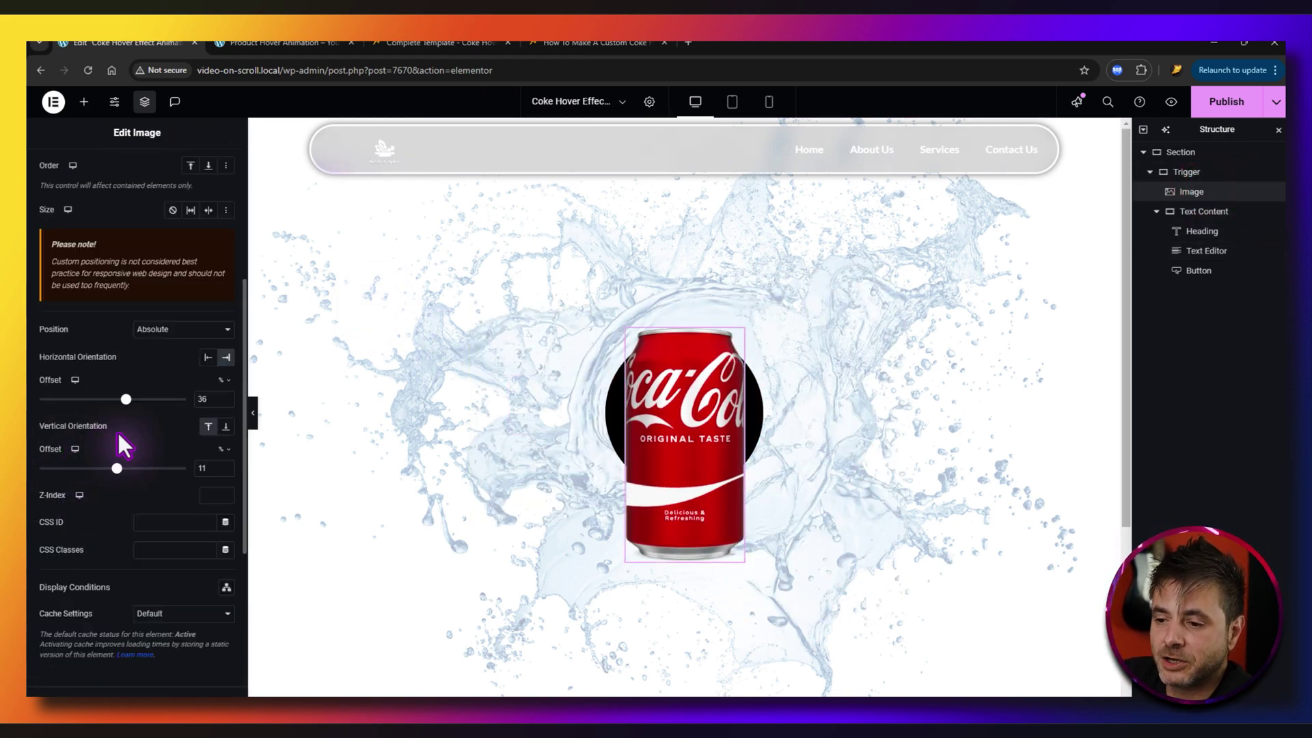
{"action": "left_click", "coordinate": [225, 472]}
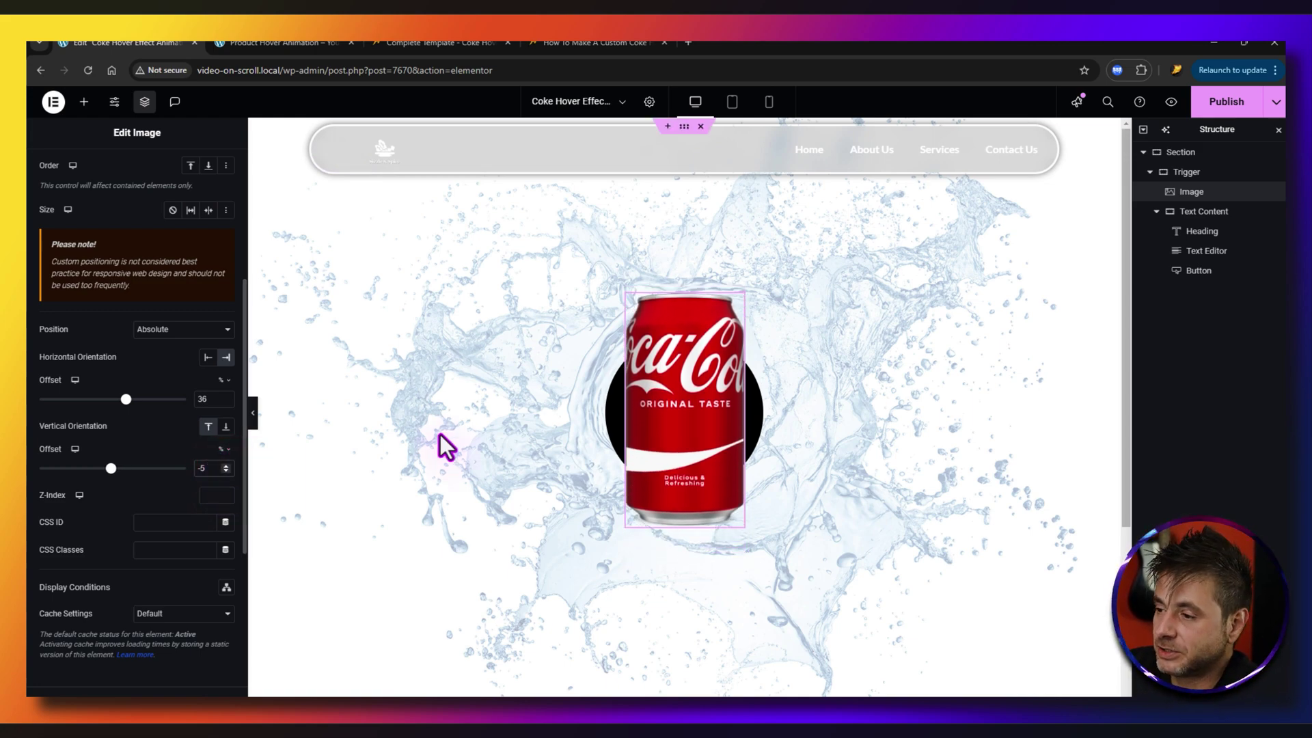
{"action": "mouse_move", "coordinate": [797, 415]}
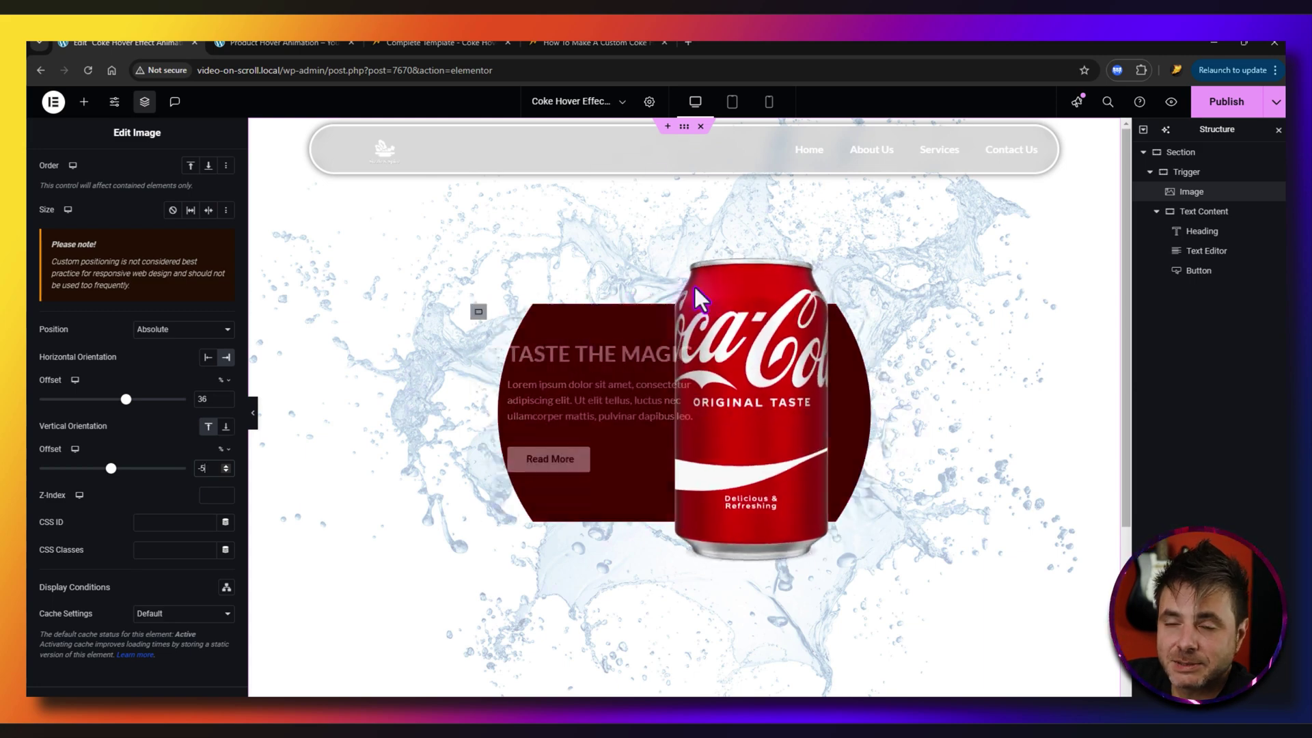
Step: Try a --transition value of 3.5s in the Trigger container's Custom CSS and preview the slower hover animation
{"action": "left_click", "coordinate": [1184, 173]}
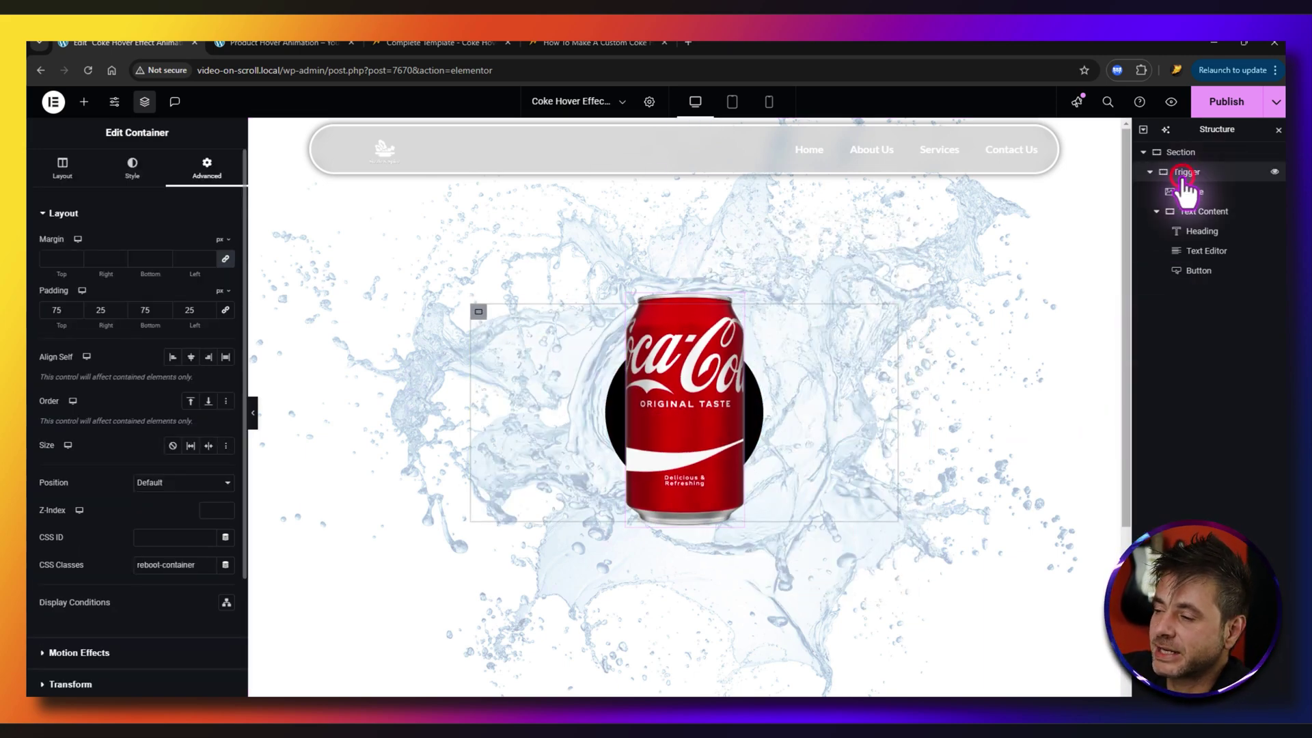
{"action": "scroll", "coordinate": [157, 424], "scroll_direction": "down", "scroll_amount": 6}
{"action": "left_click", "coordinate": [113, 322]}
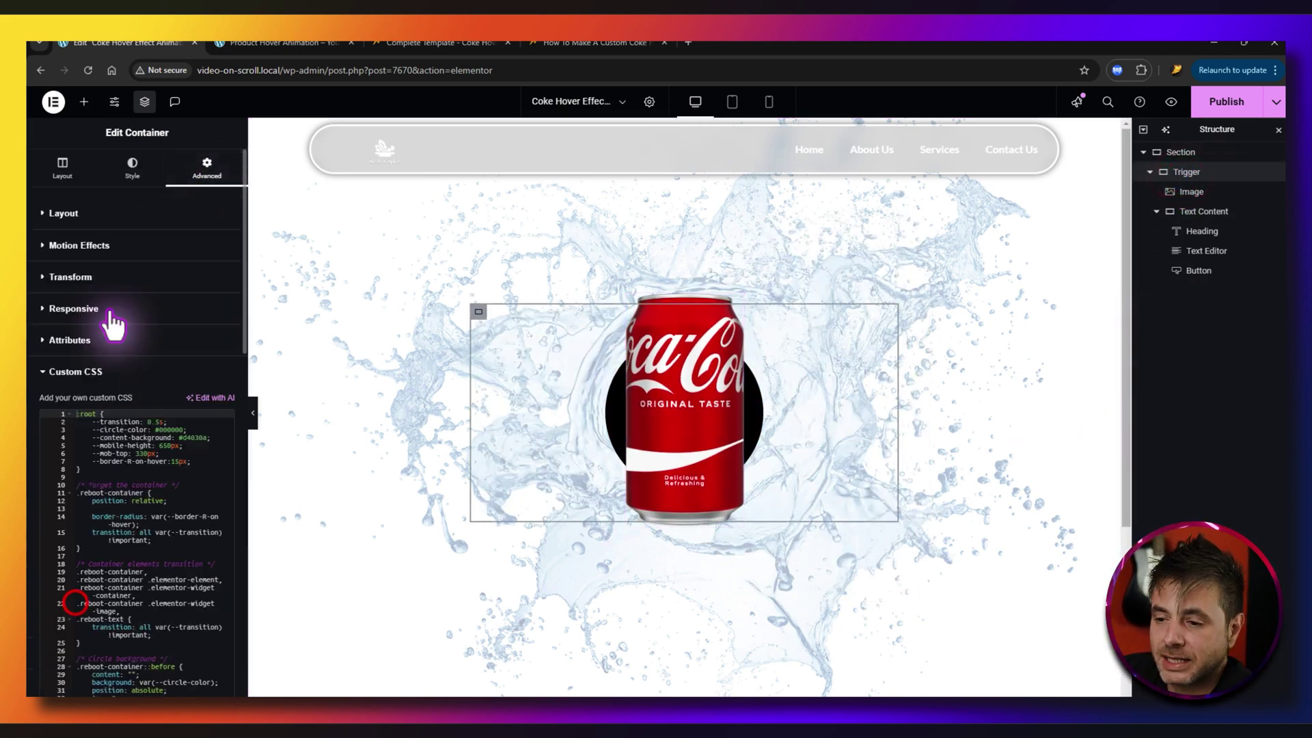
{"action": "left_click", "coordinate": [153, 421]}
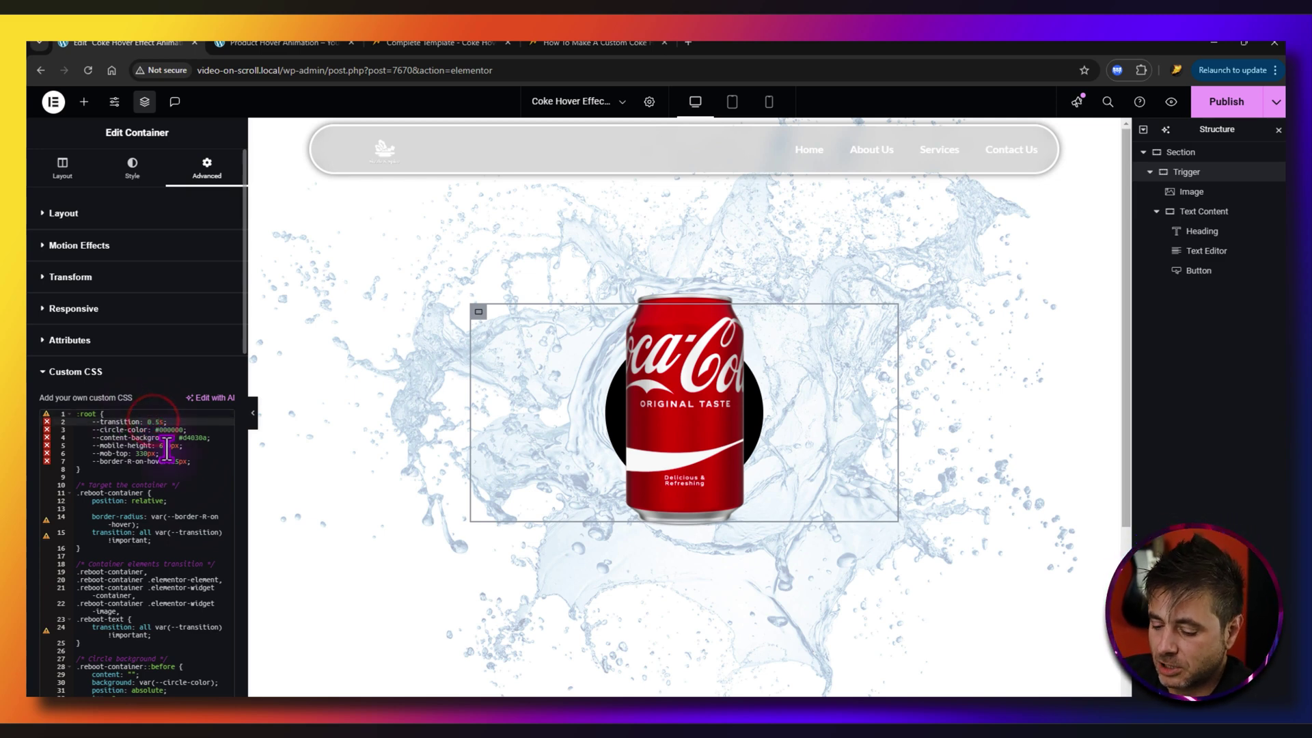
{"action": "key", "text": "BackSpace"}
{"action": "type", "text": "3"}
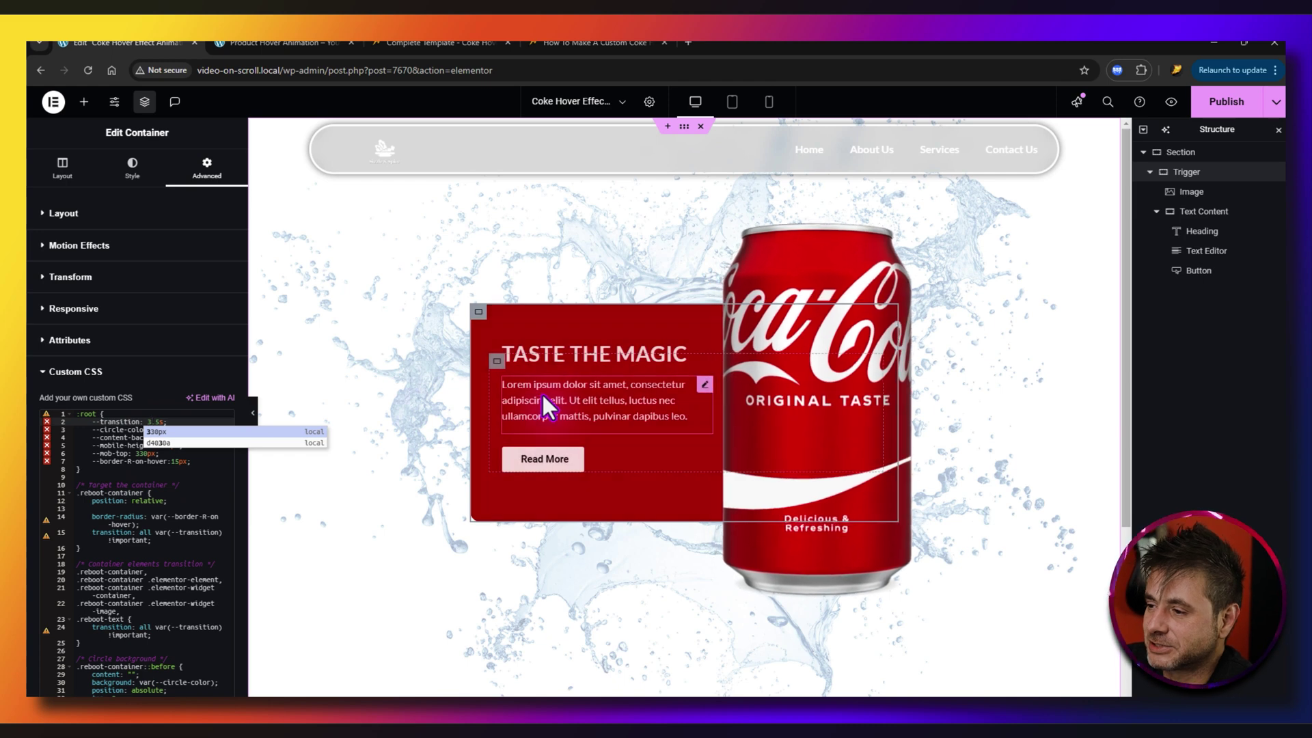
Step: Restore the --transition variable in the Trigger container's Custom CSS to 0.5s
{"action": "left_click", "coordinate": [152, 415]}
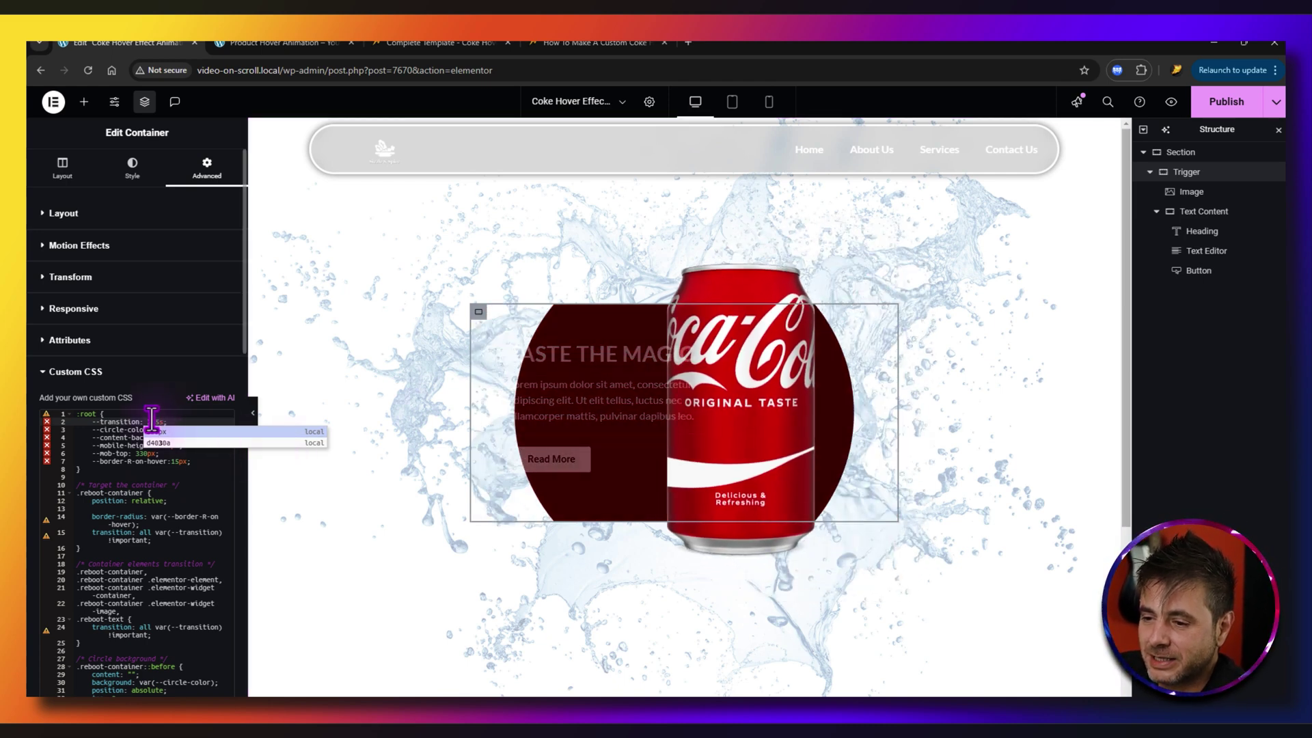
{"action": "key", "text": "BackSpace"}
{"action": "type", "text": "0"}
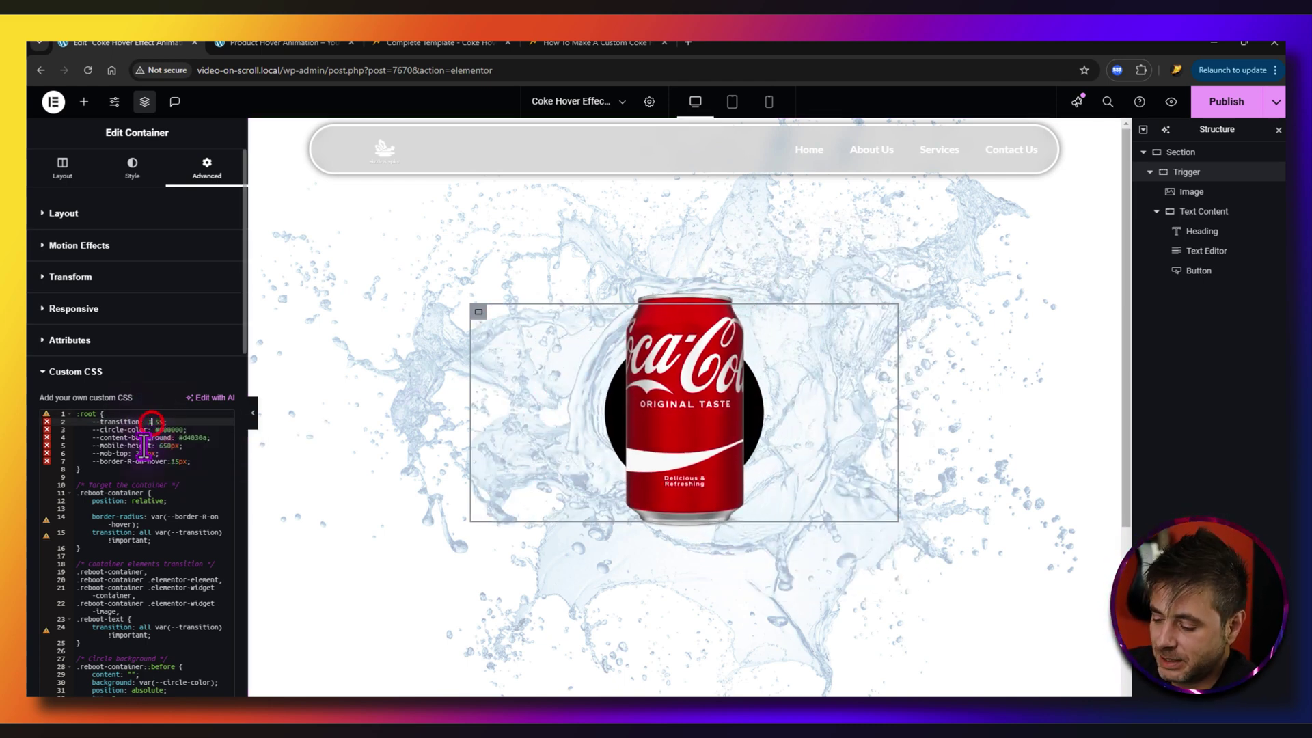
Step: Try blue as the --circle-color value in the Custom CSS, check the circle behind the can and undo the change
{"action": "left_click", "coordinate": [132, 445]}
{"action": "left_click", "coordinate": [156, 430]}
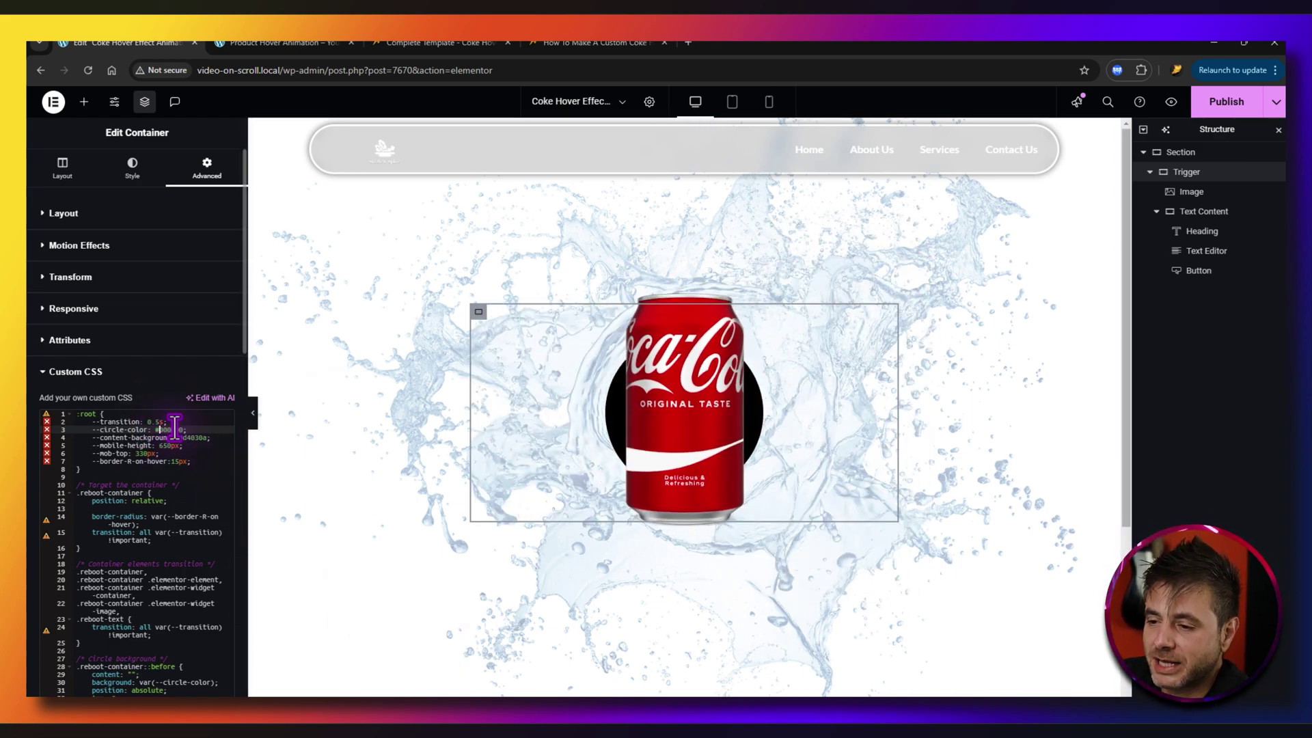
{"action": "double_click", "coordinate": [171, 427]}
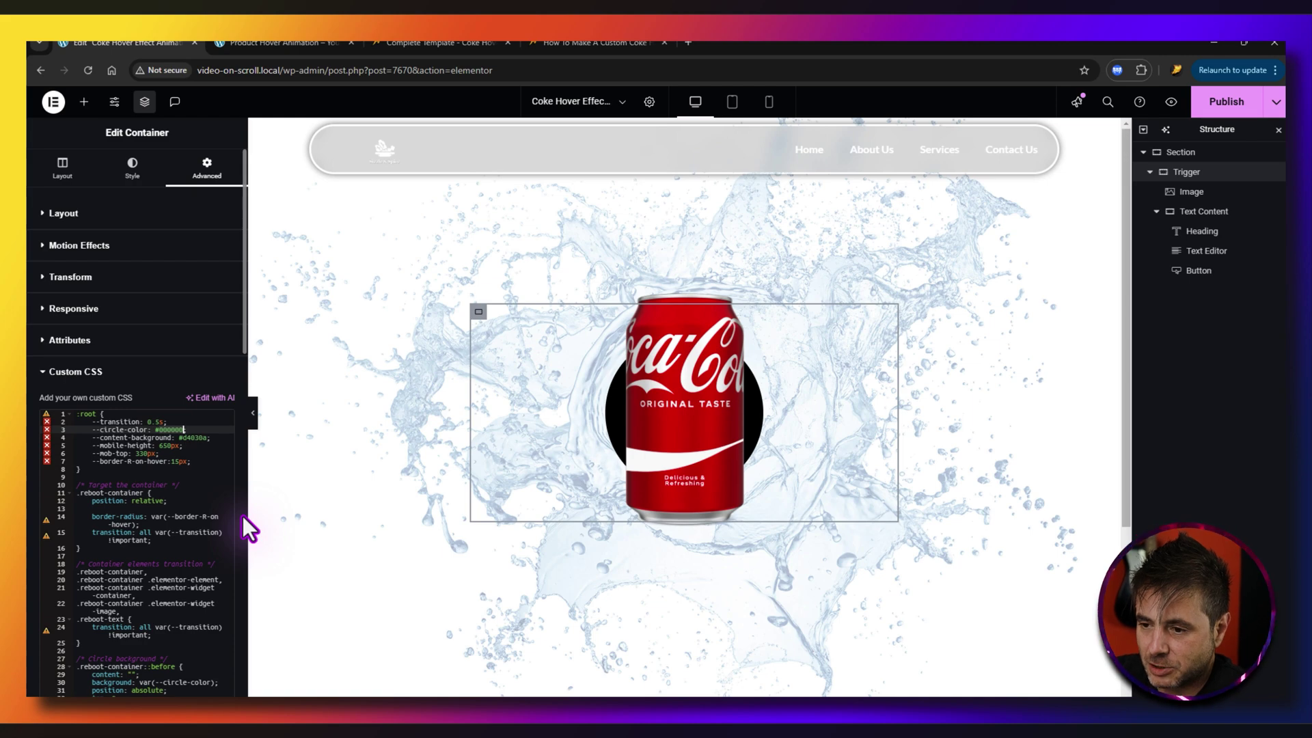
{"action": "type", "text": "blue"}
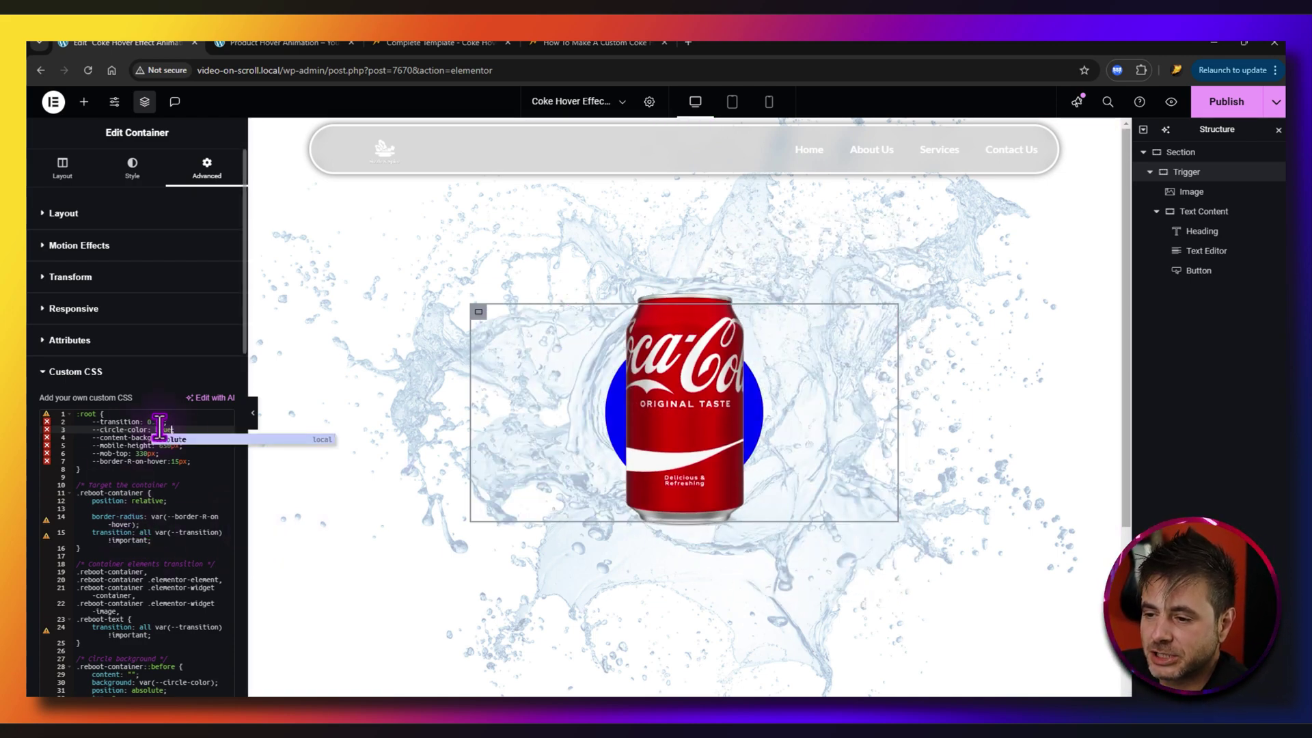
{"action": "key", "text": "ctrl+z"}
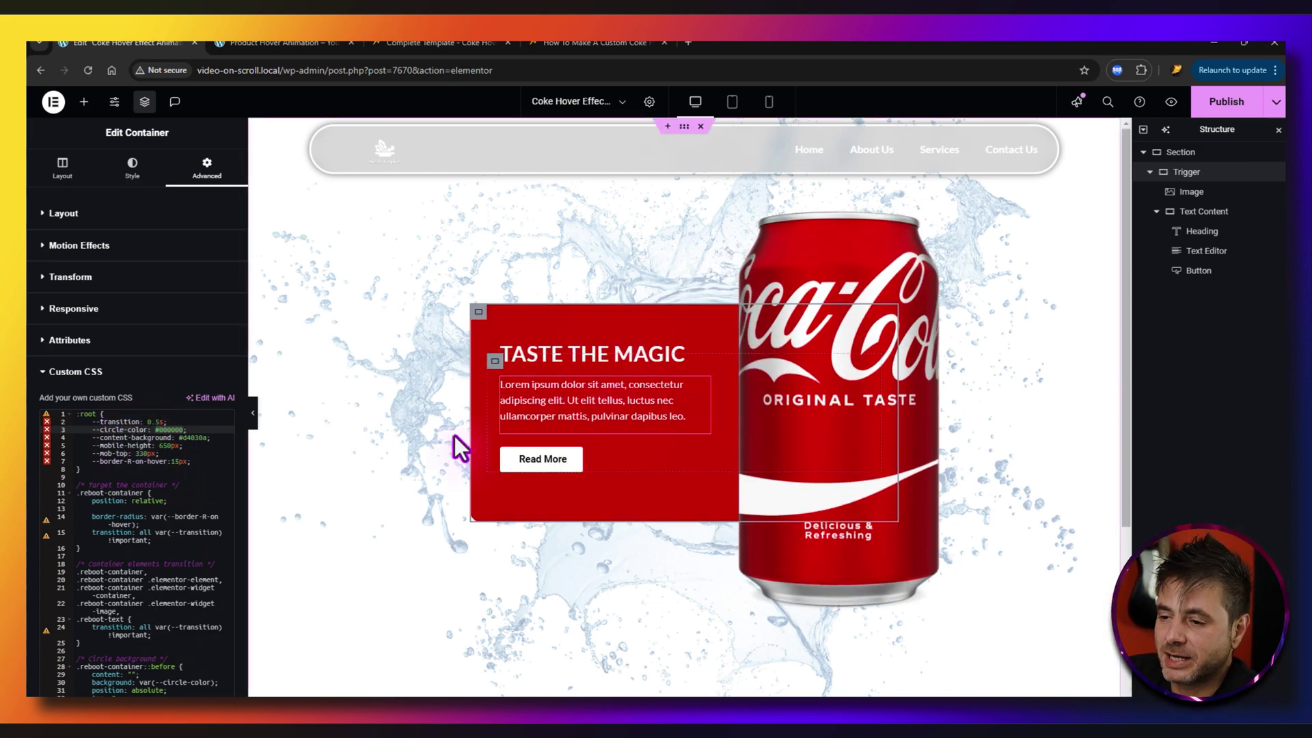
Step: Try blue as the --content-background value in the Custom CSS, undo it and preview the hover background
{"action": "double_click", "coordinate": [194, 437]}
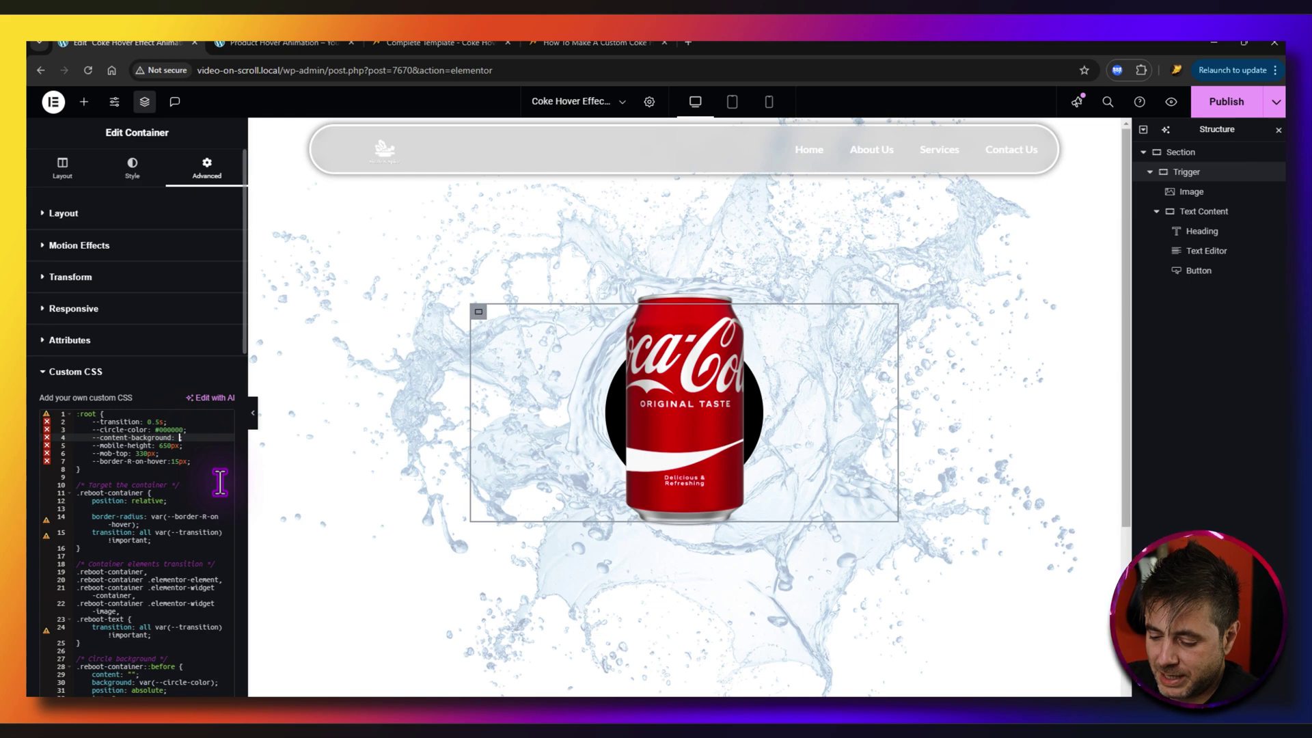
{"action": "type", "text": "blue"}
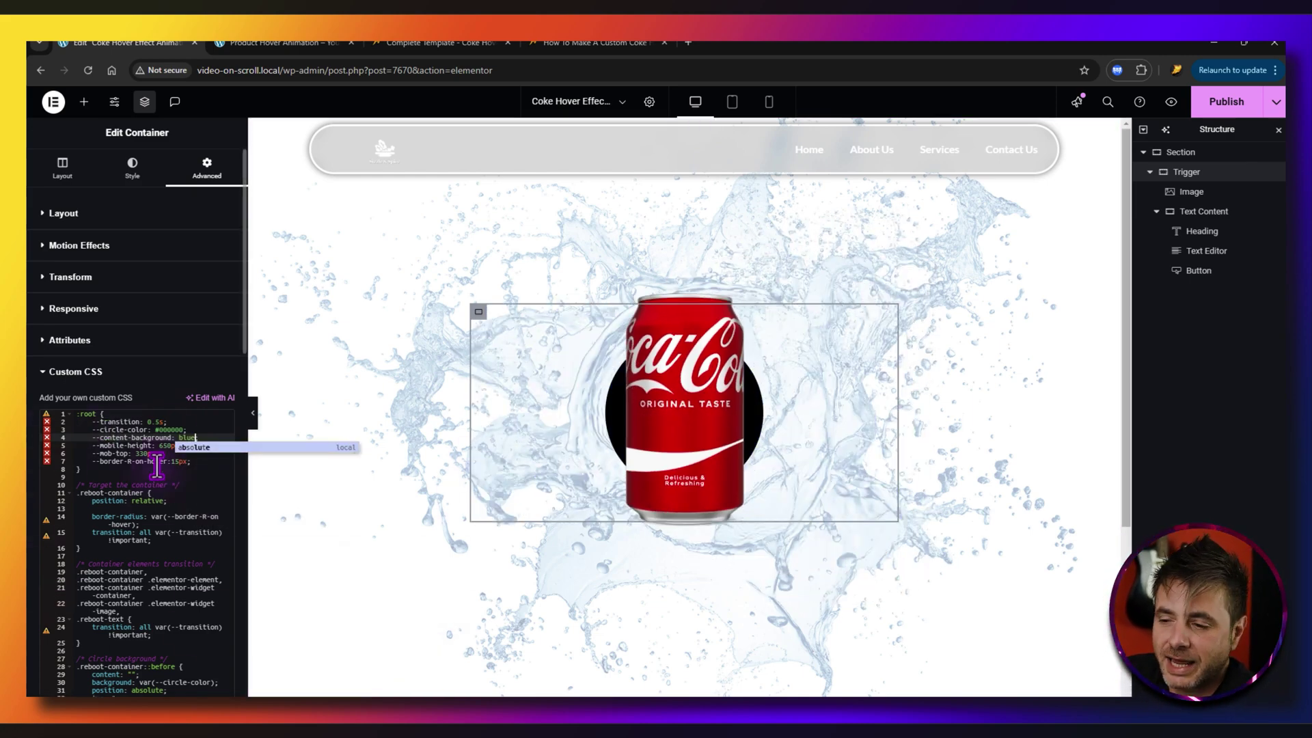
{"action": "key", "text": "ctrl+z"}
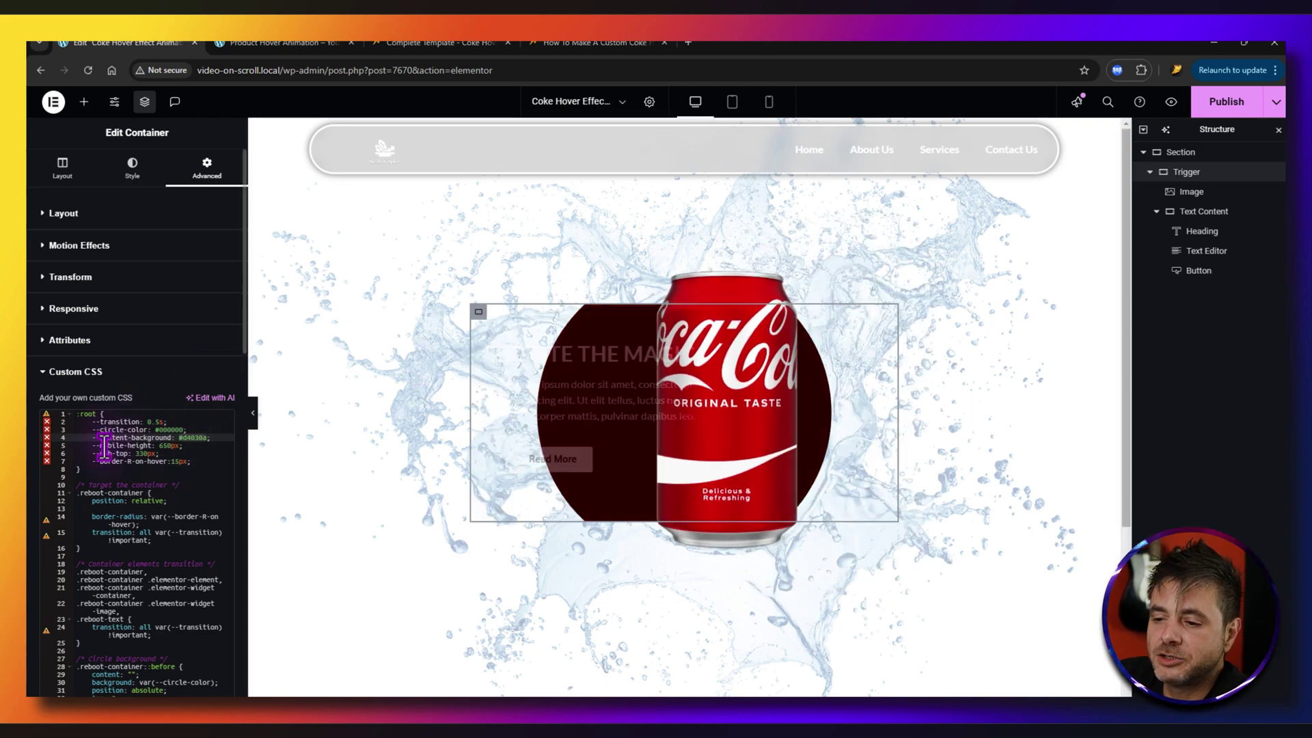
{"action": "mouse_move", "coordinate": [572, 388]}
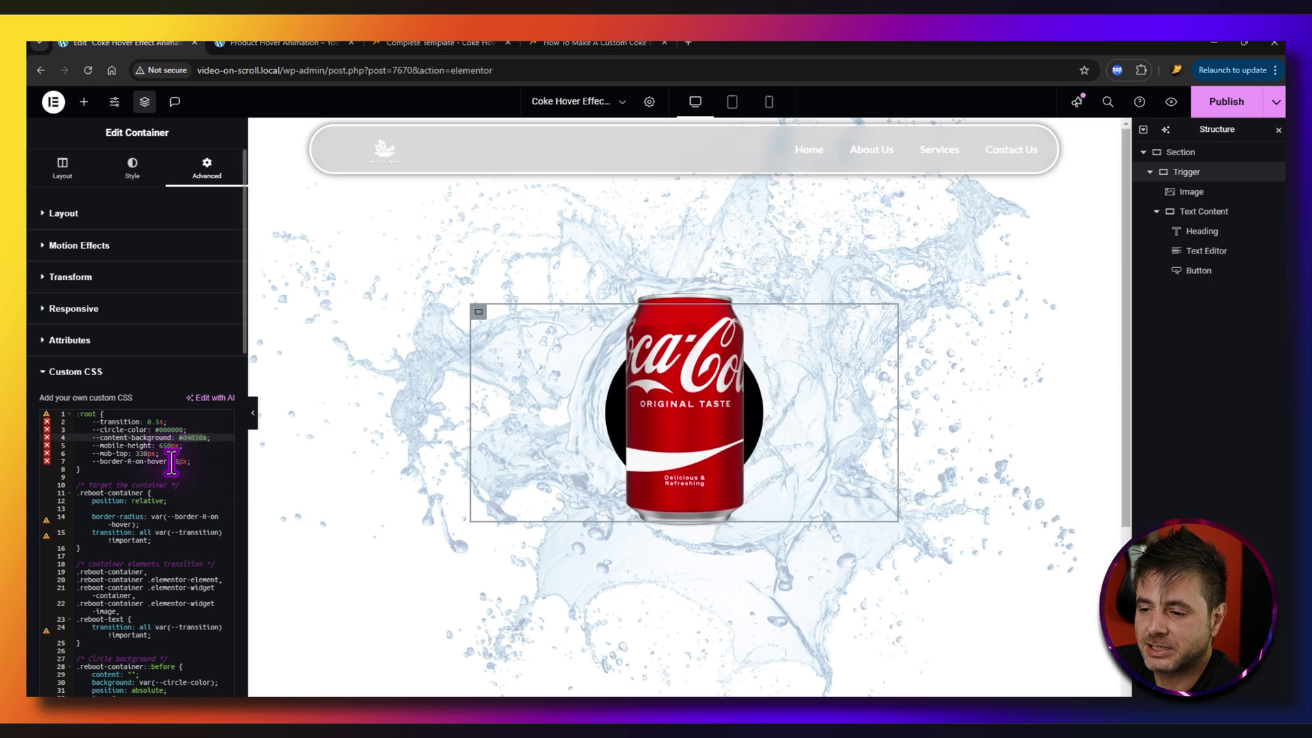
Step: Try a --border-R-on-hover value of 50px, preview the rounded corners on hover and restore the value to 15px
{"action": "left_click", "coordinate": [173, 461]}
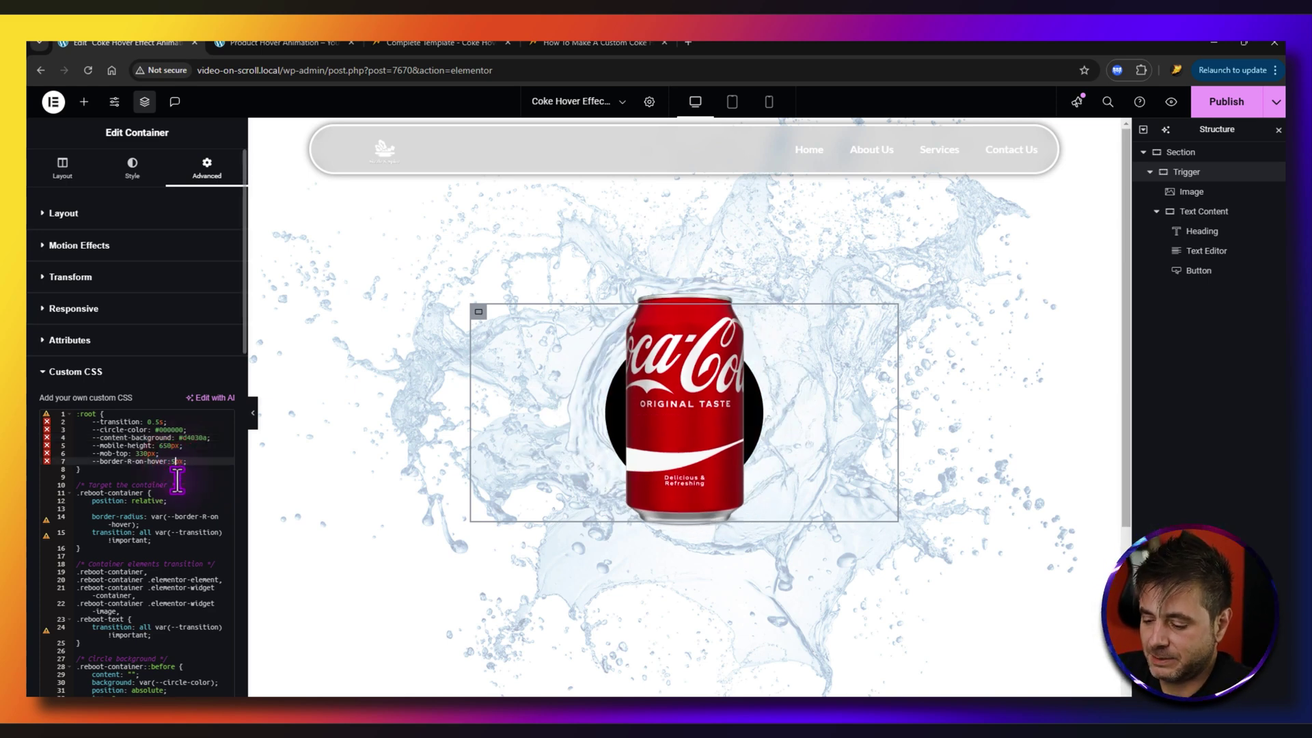
{"action": "type", "text": "0"}
{"action": "mouse_move", "coordinate": [535, 453]}
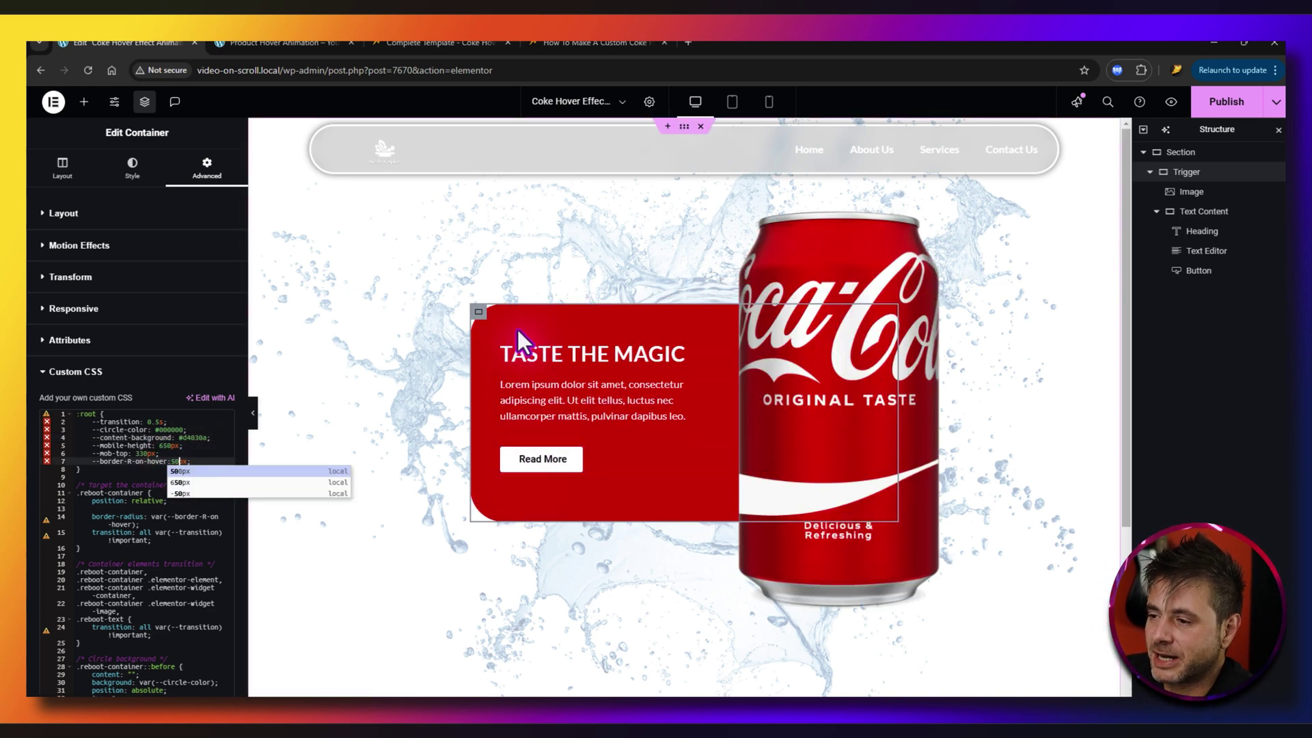
{"action": "left_click", "coordinate": [175, 461]}
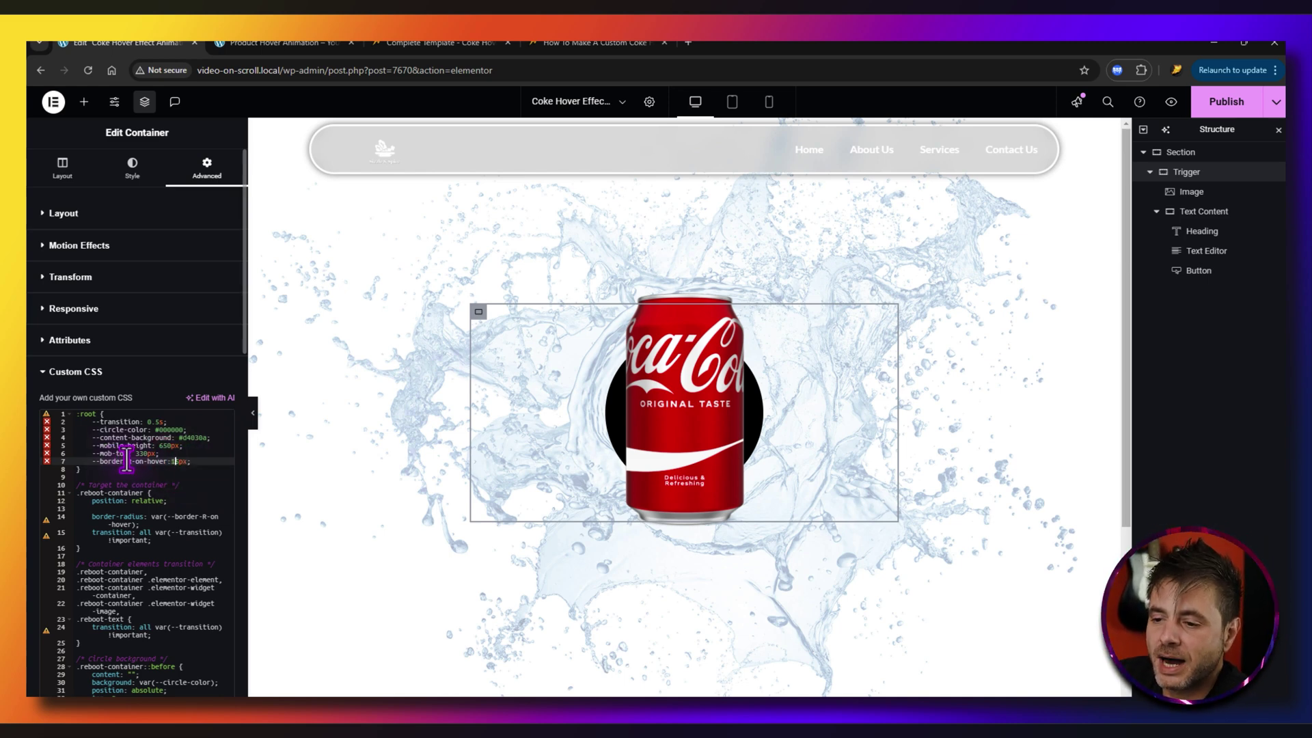
Step: In the mobile view, preview the hover animation, try a --mob-top value of 300px and restore it to 330px
{"action": "left_click", "coordinate": [769, 102]}
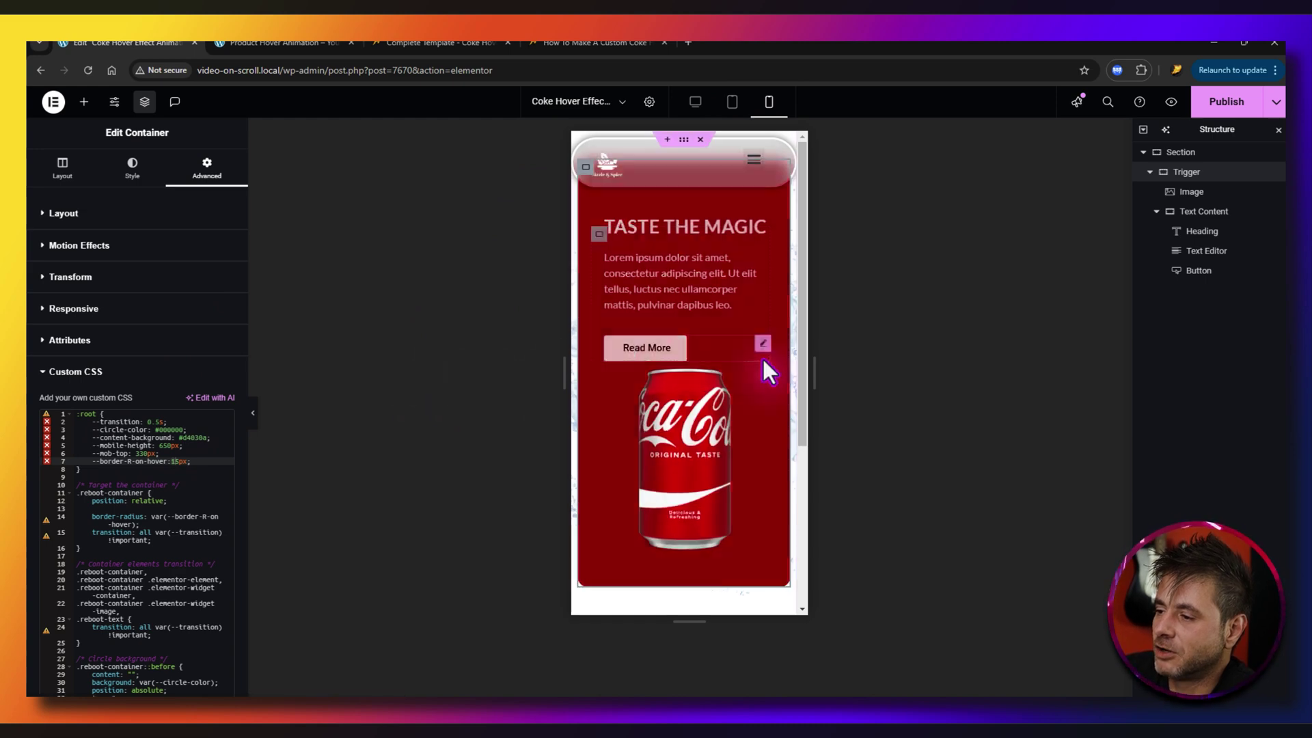
{"action": "mouse_move", "coordinate": [667, 363]}
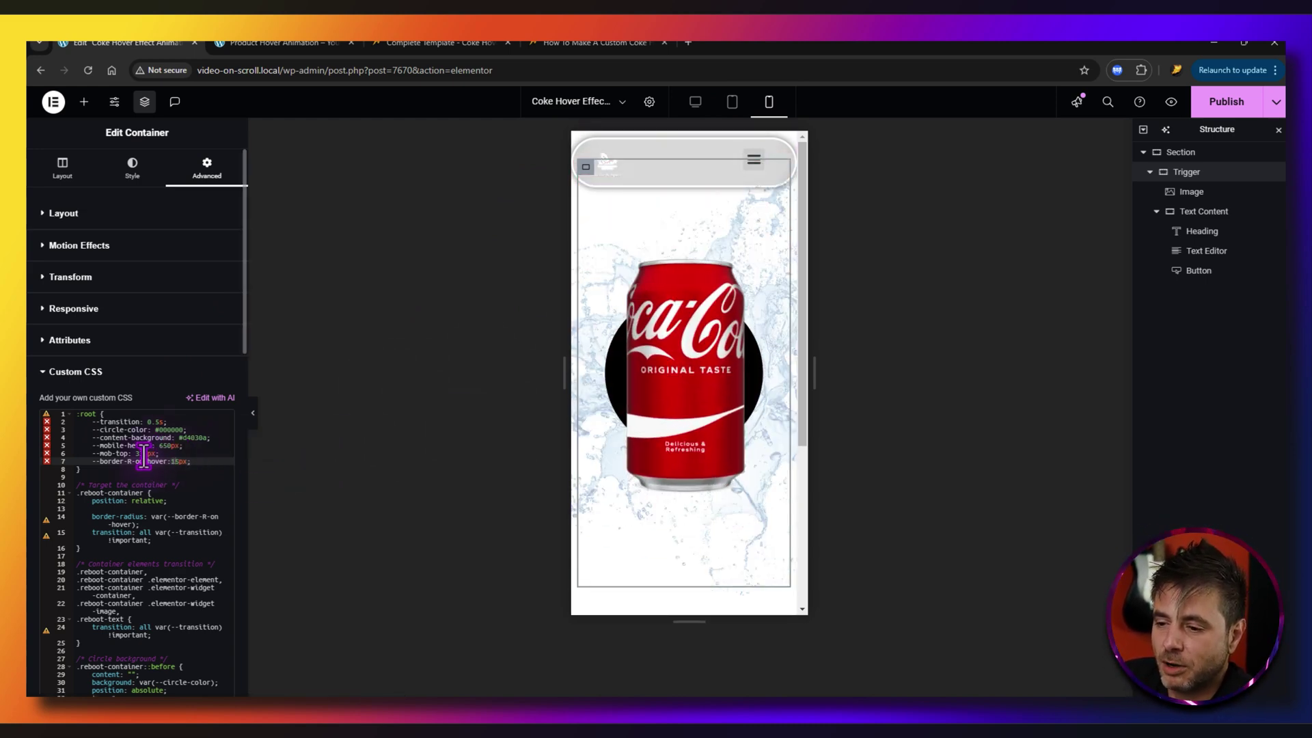
{"action": "left_click", "coordinate": [140, 454]}
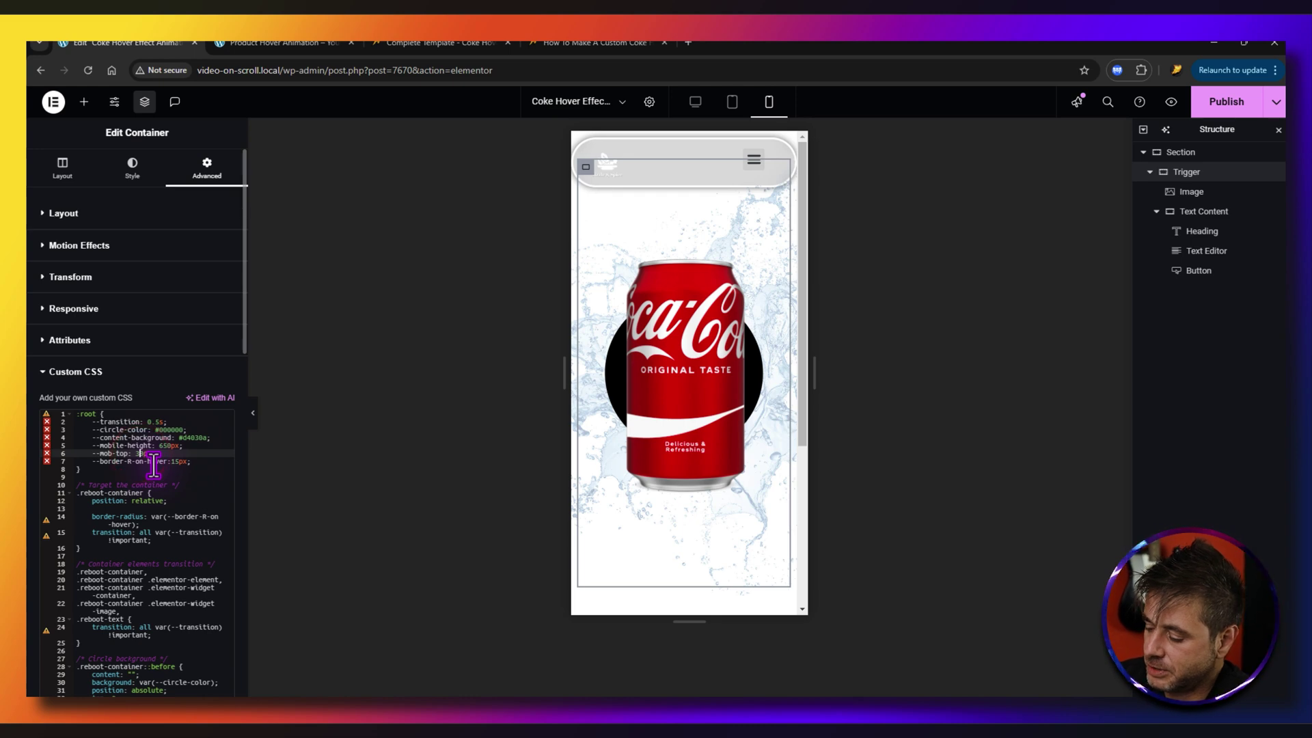
{"action": "type", "text": "0"}
{"action": "mouse_move", "coordinate": [621, 389]}
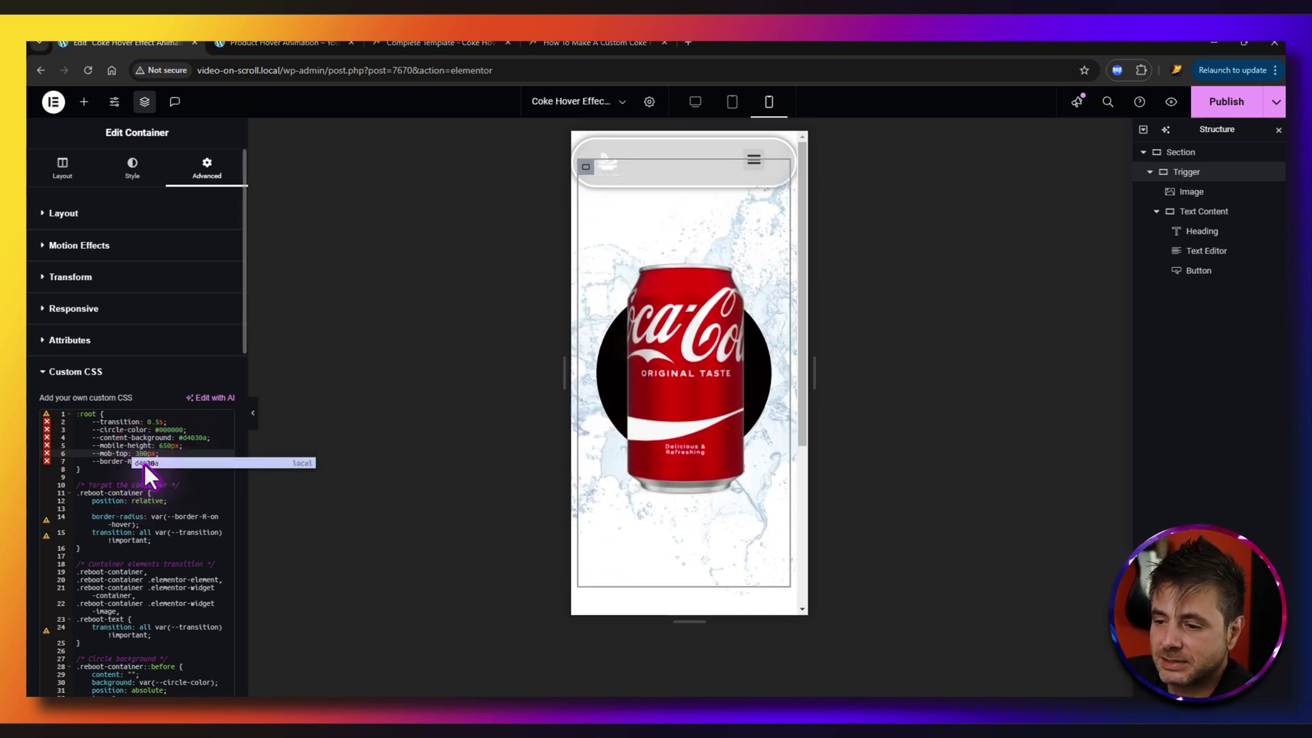
{"action": "key", "text": "Escape"}
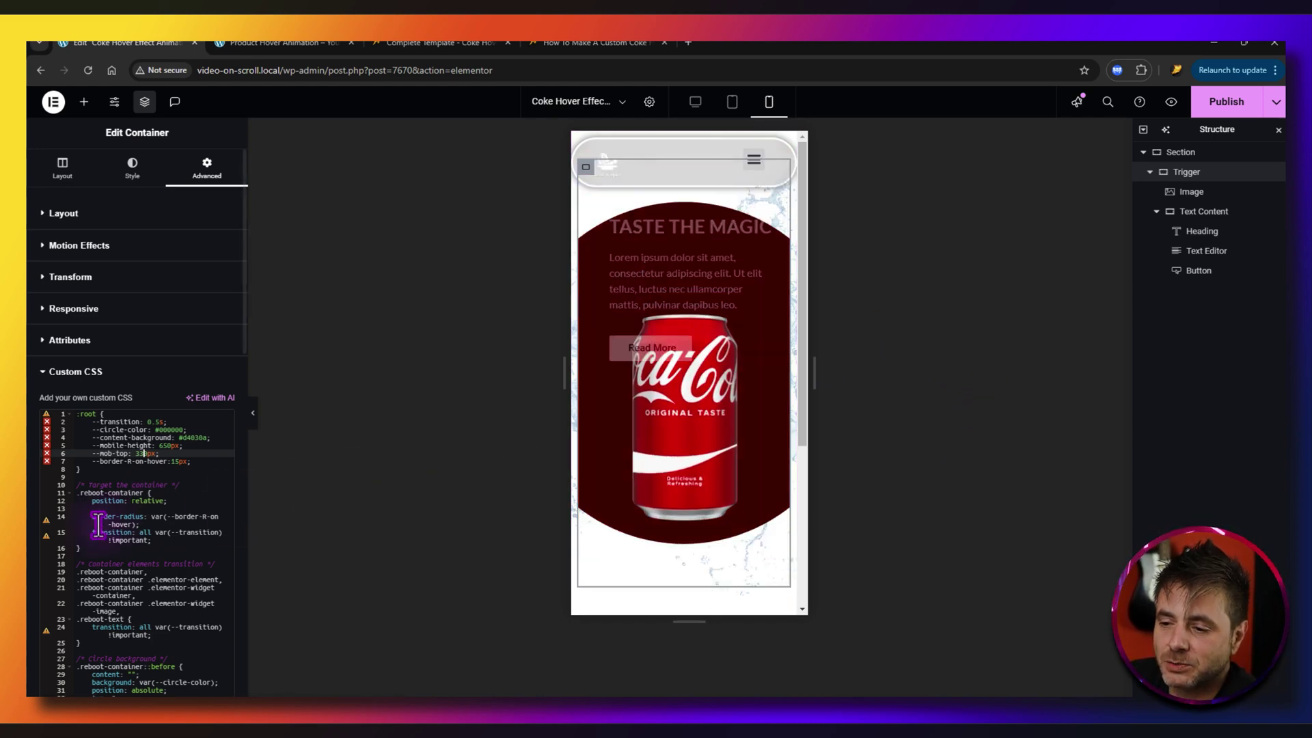
Step: Examine the Custom CSS sections for responsive styles, mobile image and text settings, text visibility, image positioning and the root variables
{"action": "scroll", "coordinate": [128, 497], "scroll_direction": "down", "scroll_amount": 9}
{"action": "scroll", "coordinate": [128, 497], "scroll_direction": "down", "scroll_amount": 5}
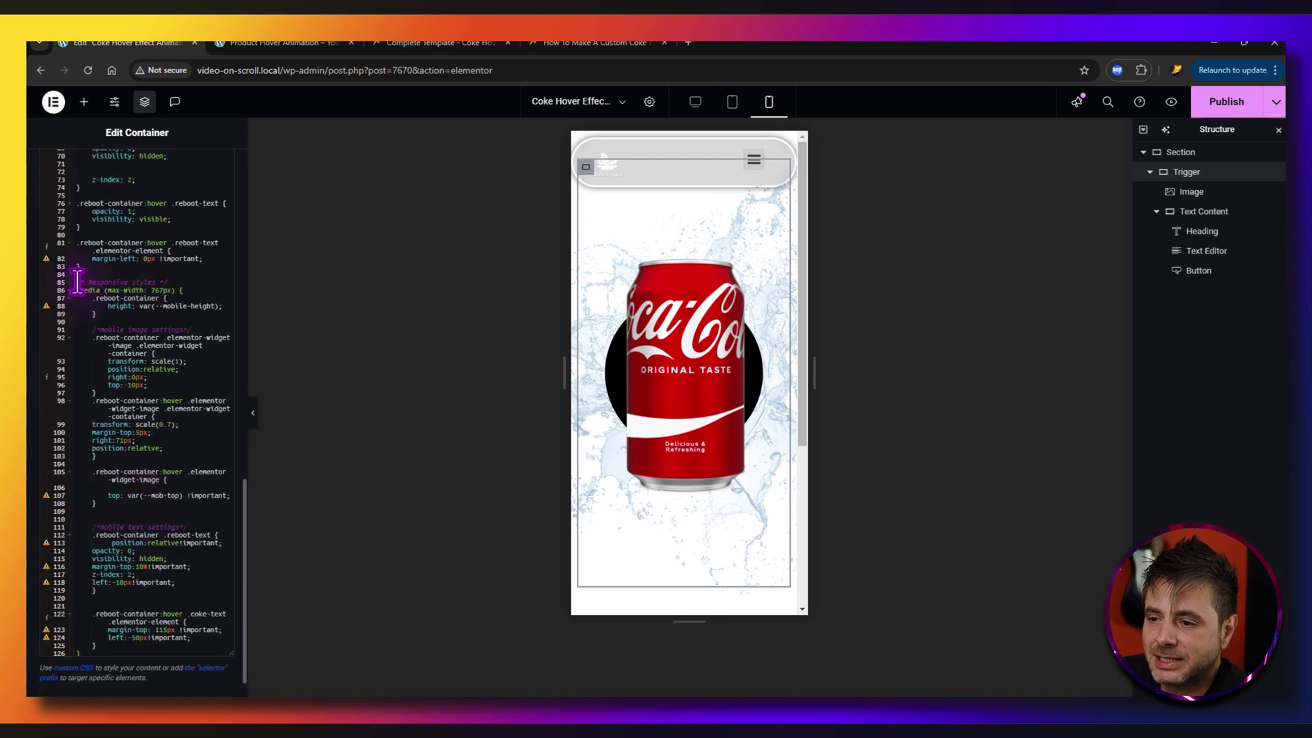
{"action": "left_click_drag", "start_coordinate": [77, 280], "coordinate": [177, 283]}
{"action": "left_click_drag", "start_coordinate": [200, 330], "coordinate": [117, 326]}
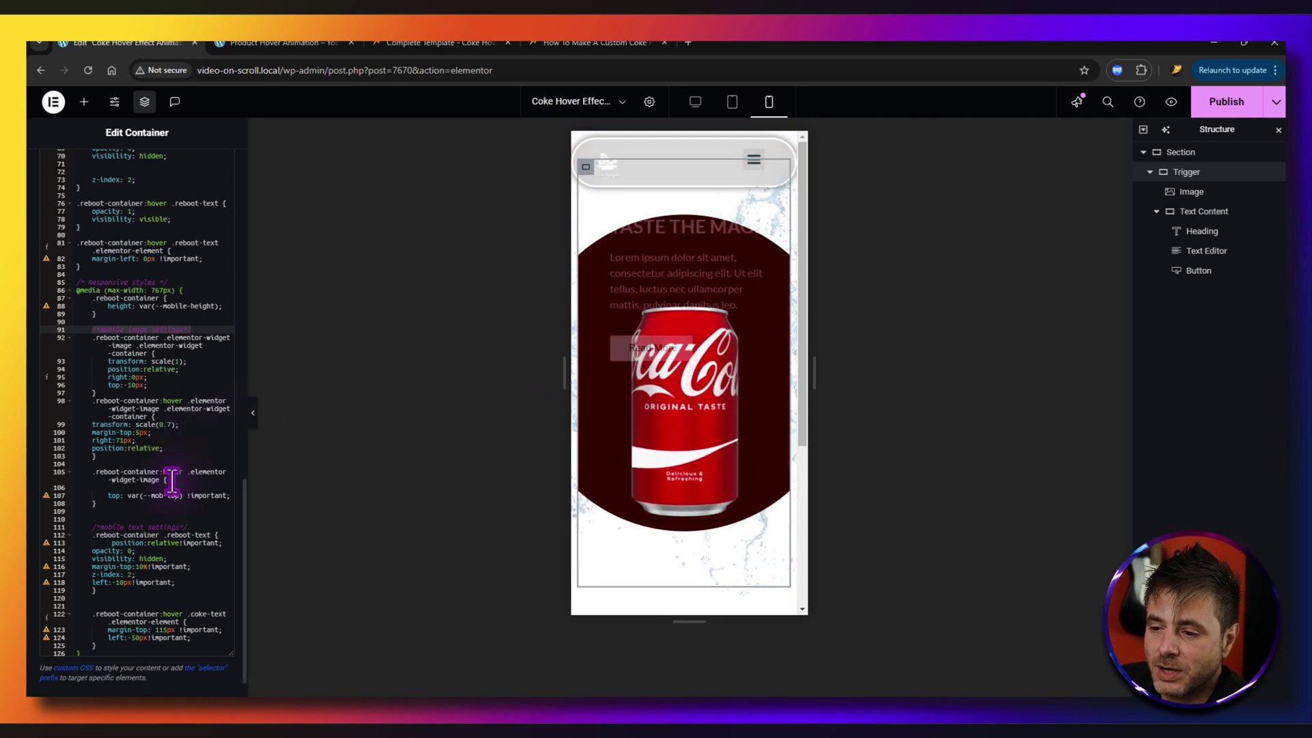
{"action": "left_click_drag", "start_coordinate": [93, 528], "coordinate": [95, 645]}
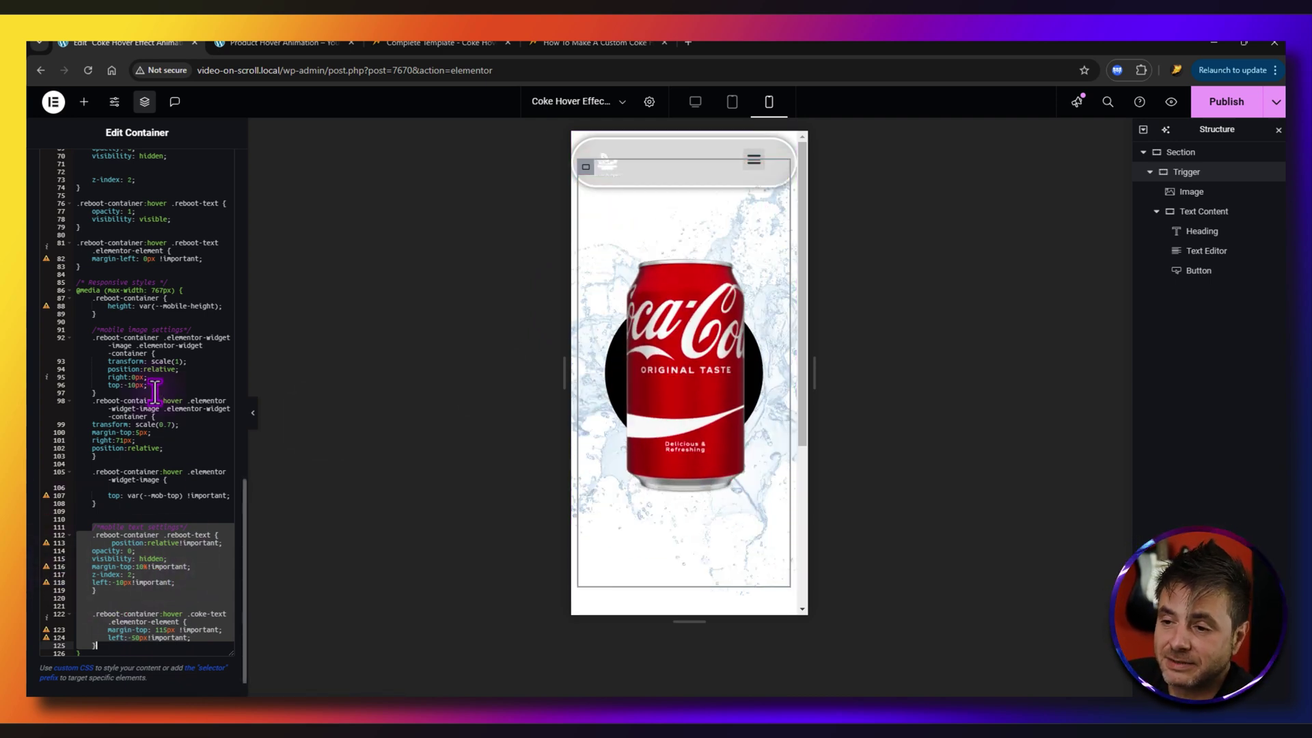
{"action": "left_click", "coordinate": [182, 283]}
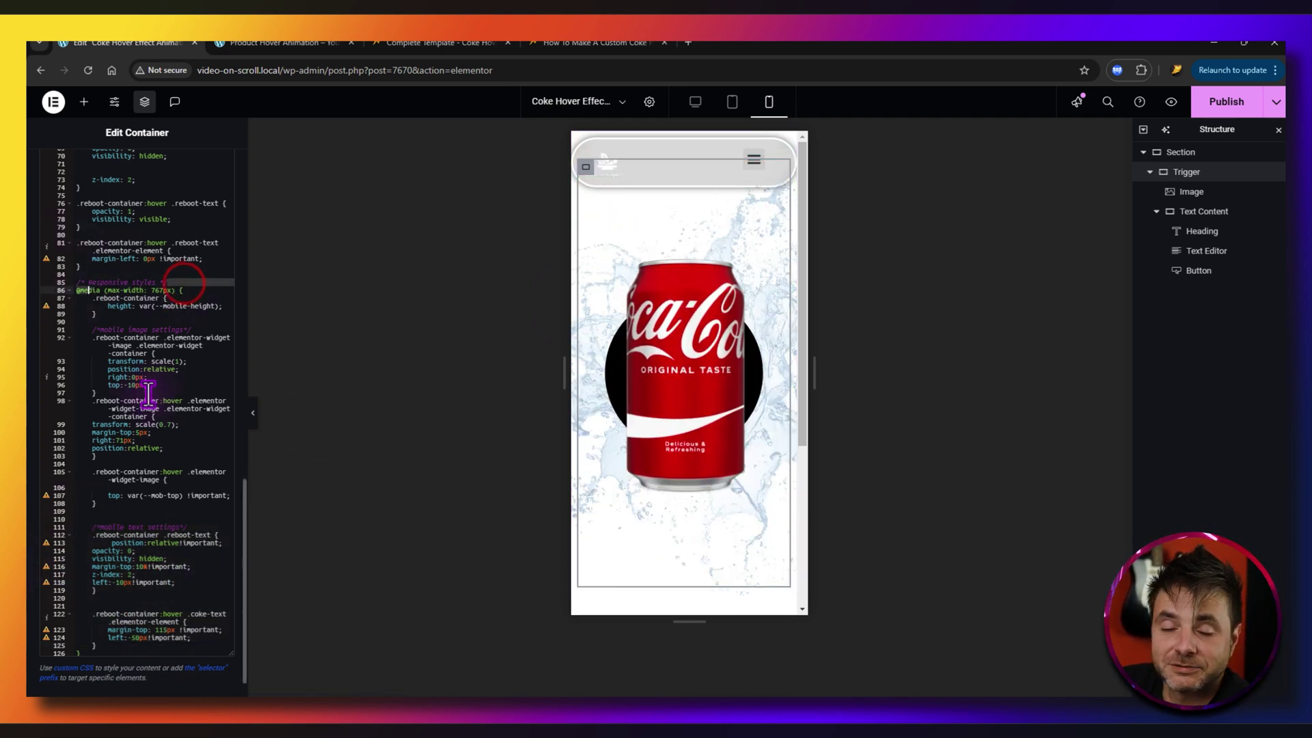
{"action": "scroll", "coordinate": [140, 495], "scroll_direction": "up", "scroll_amount": 5}
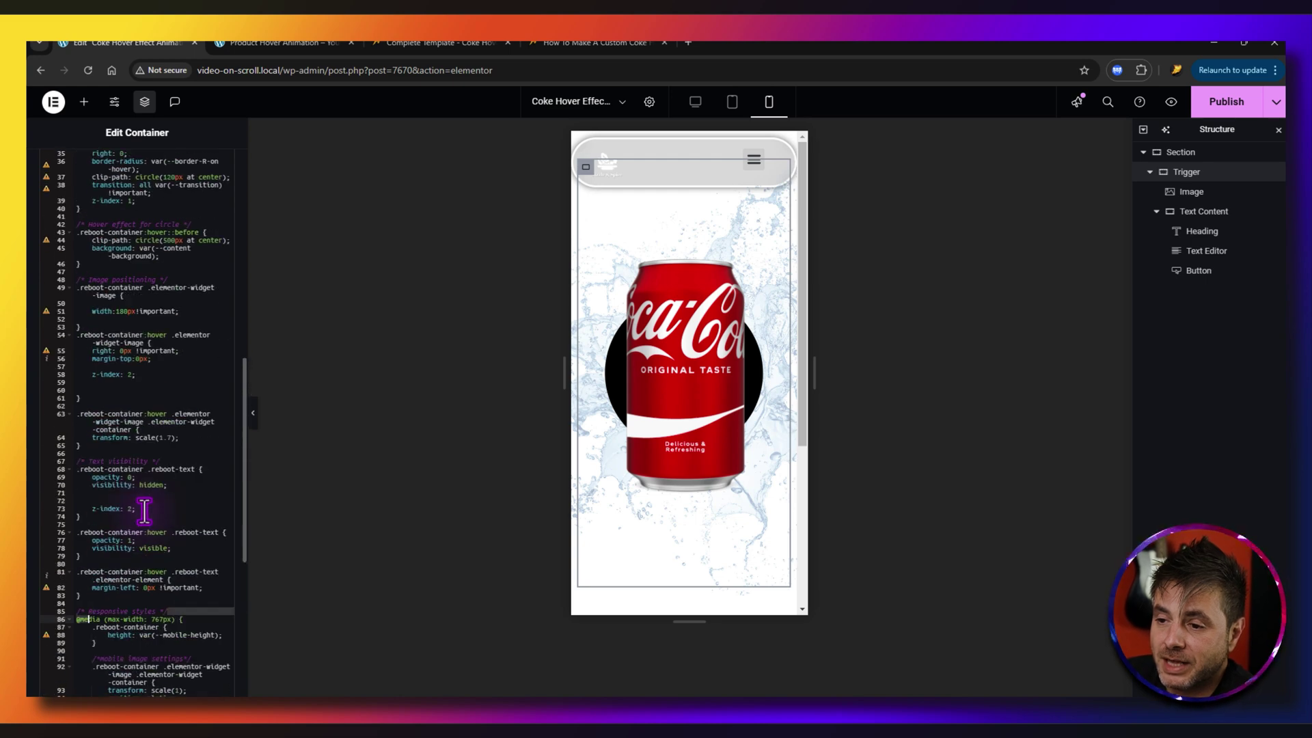
{"action": "left_click", "coordinate": [186, 457]}
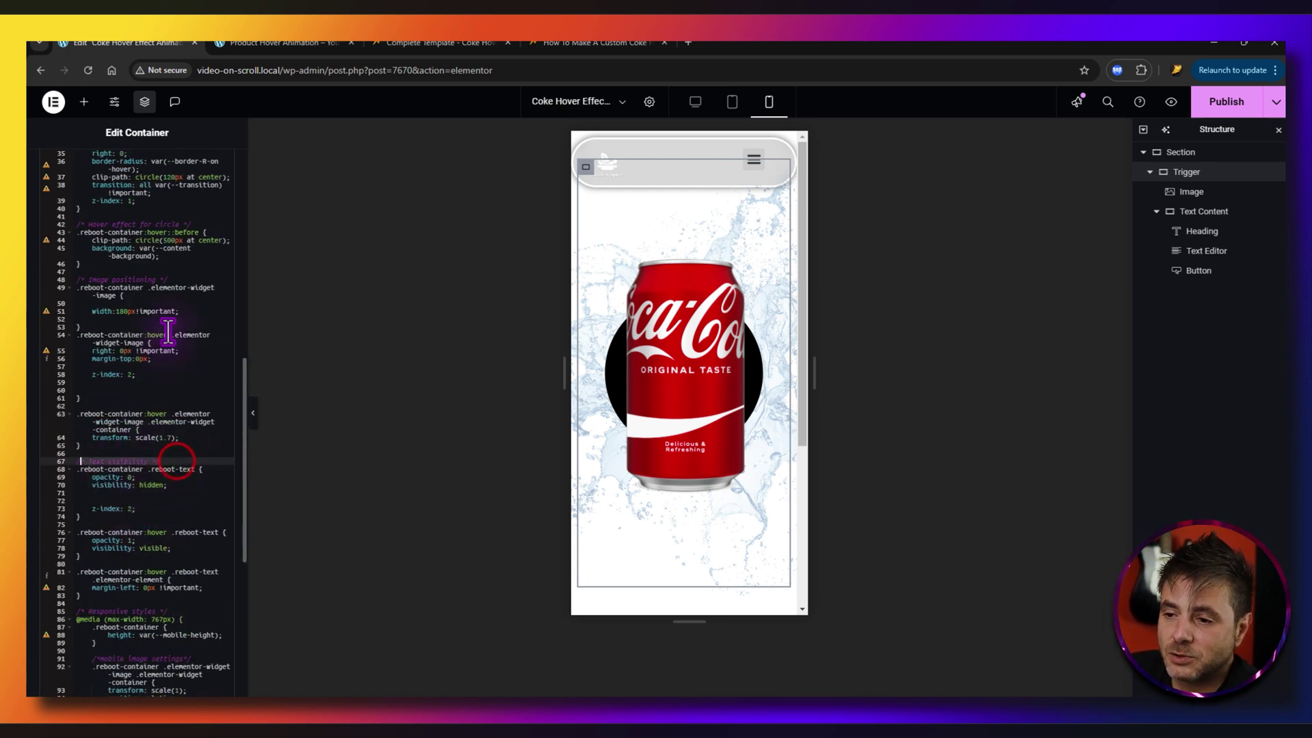
{"action": "left_click", "coordinate": [175, 277]}
{"action": "scroll", "coordinate": [164, 396], "scroll_direction": "up", "scroll_amount": 3}
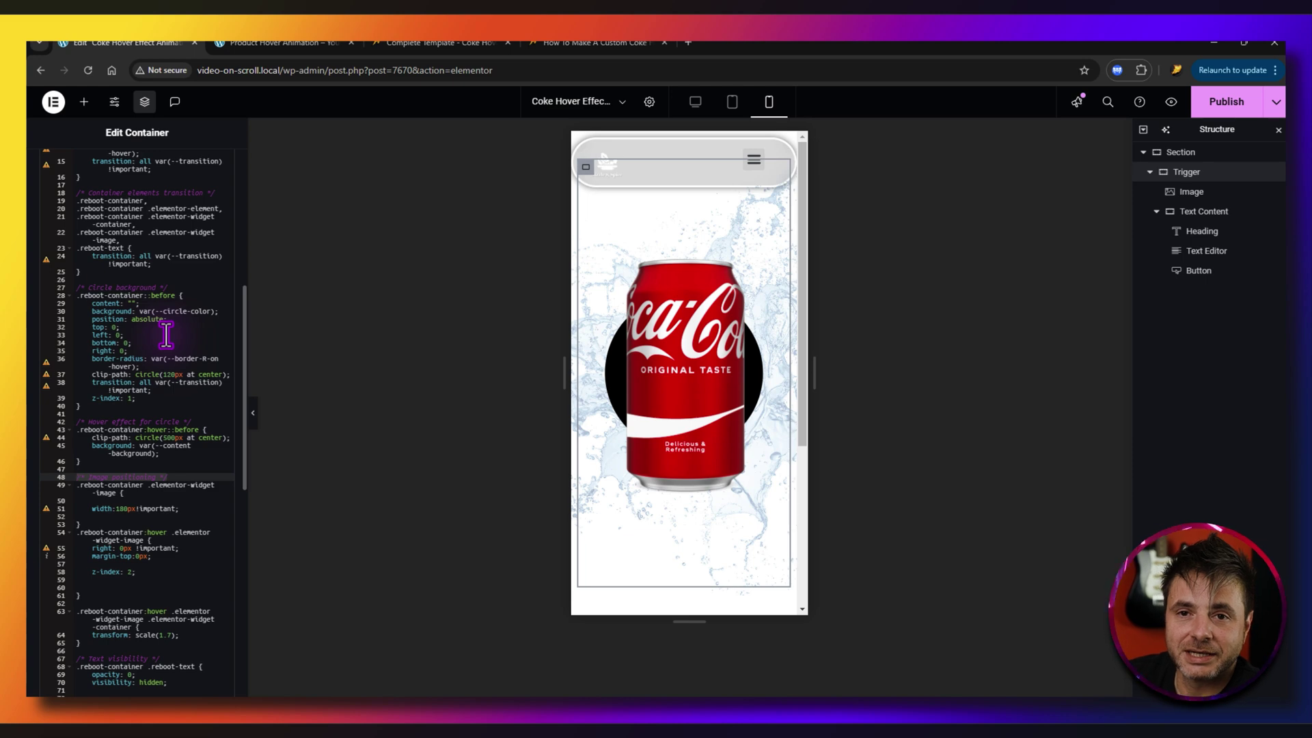
{"action": "scroll", "coordinate": [166, 334], "scroll_direction": "down", "scroll_amount": 7}
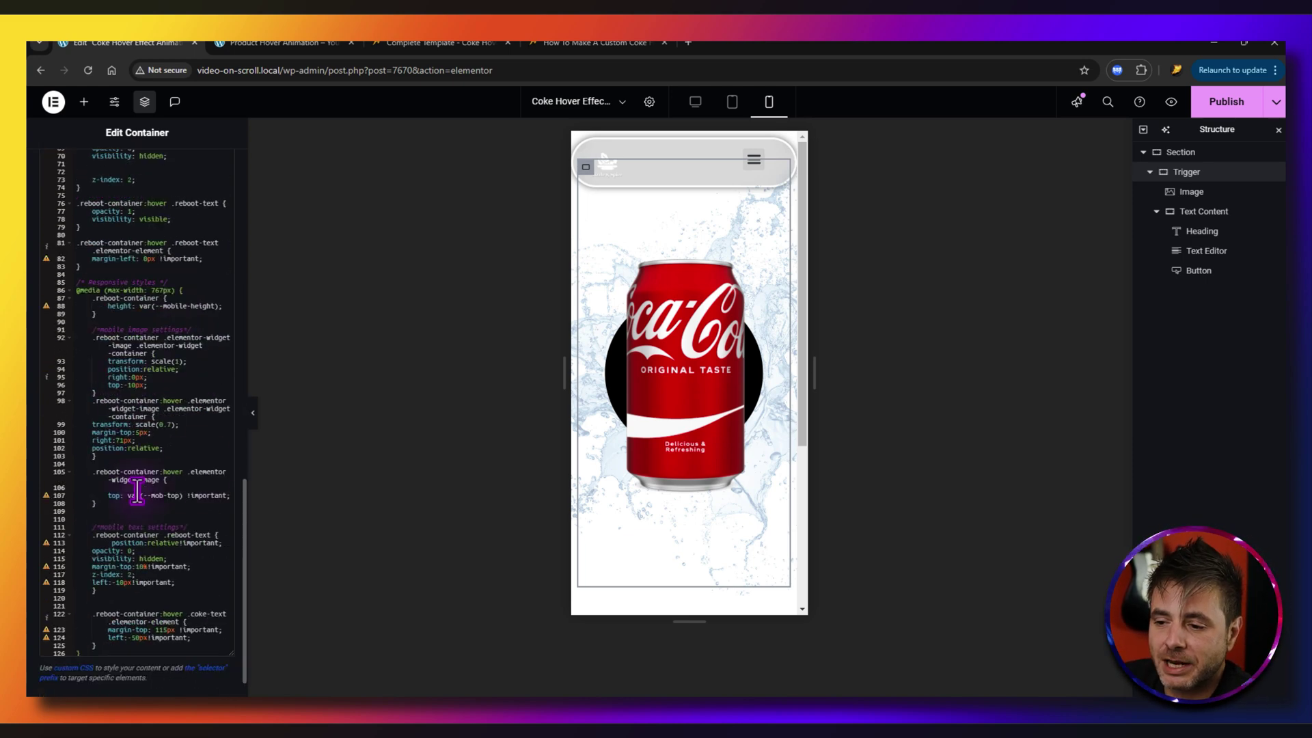
{"action": "scroll", "coordinate": [159, 498], "scroll_direction": "up", "scroll_amount": 10}
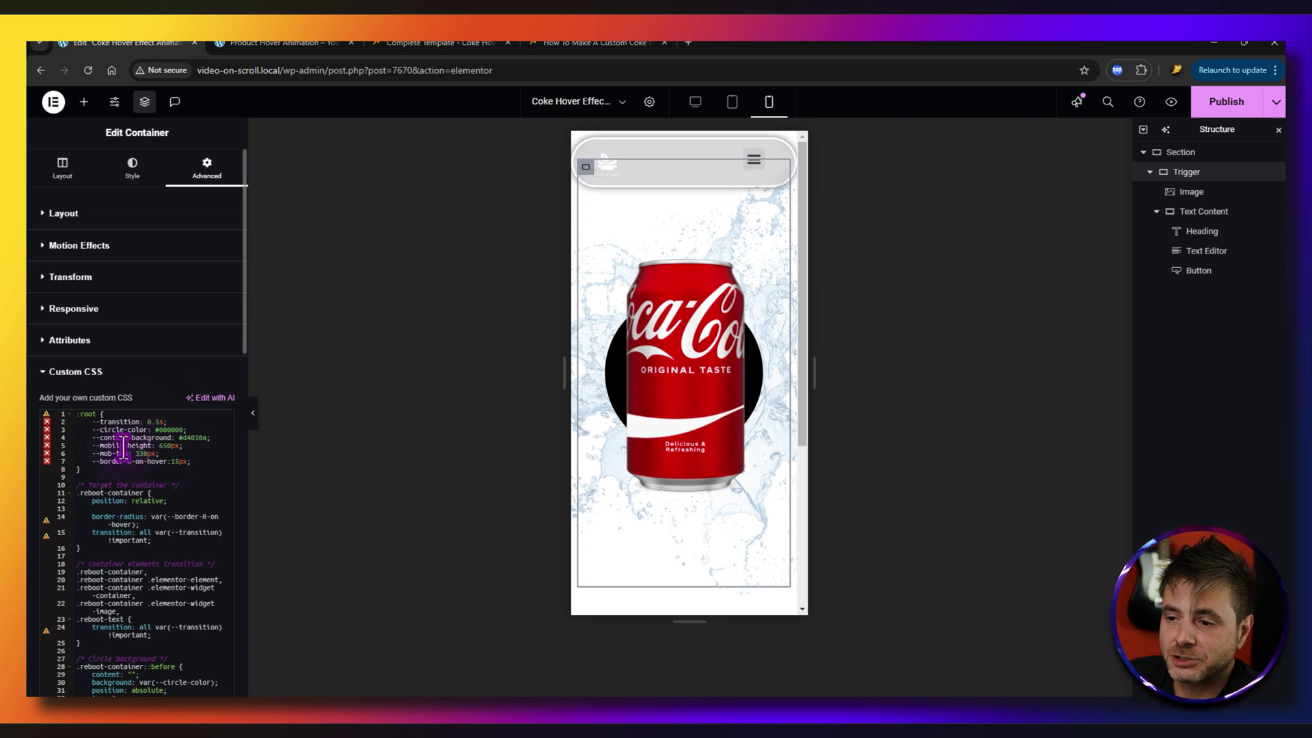
Step: Hide the editor panels to preview the full-width page in the desktop view
{"action": "left_click", "coordinate": [253, 413]}
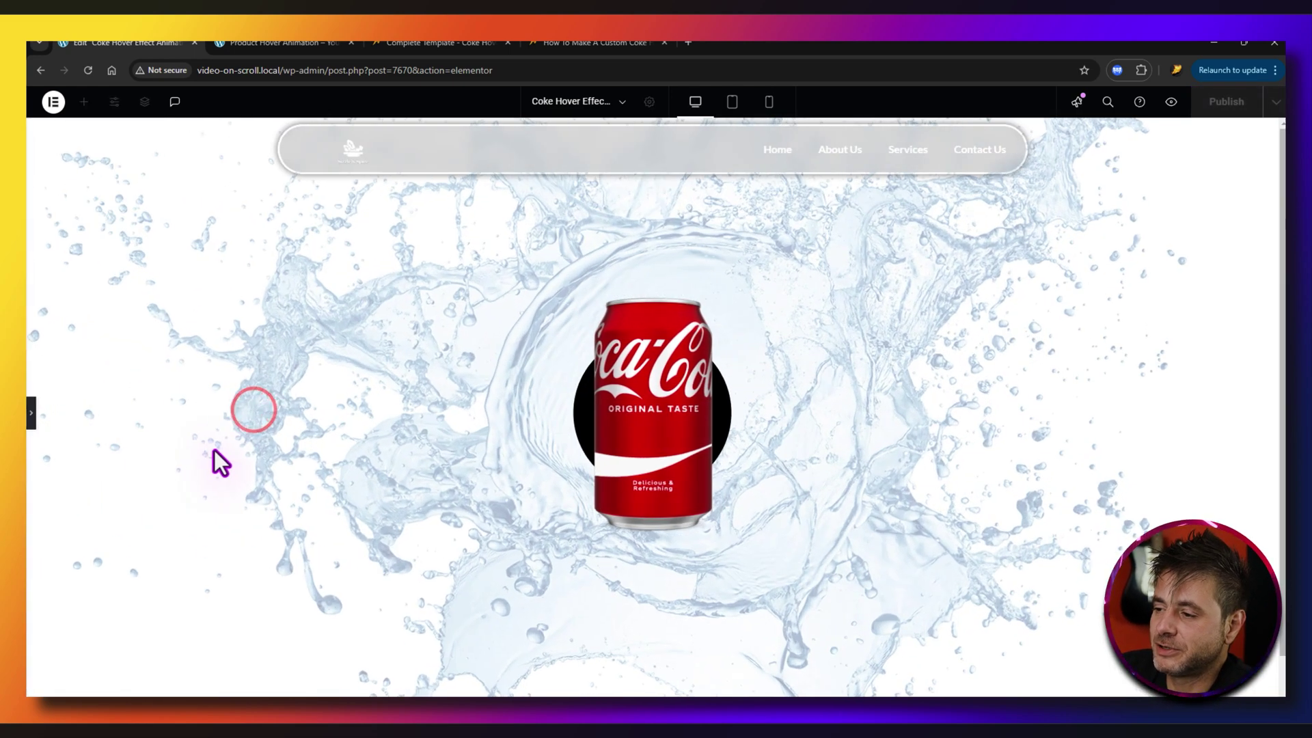